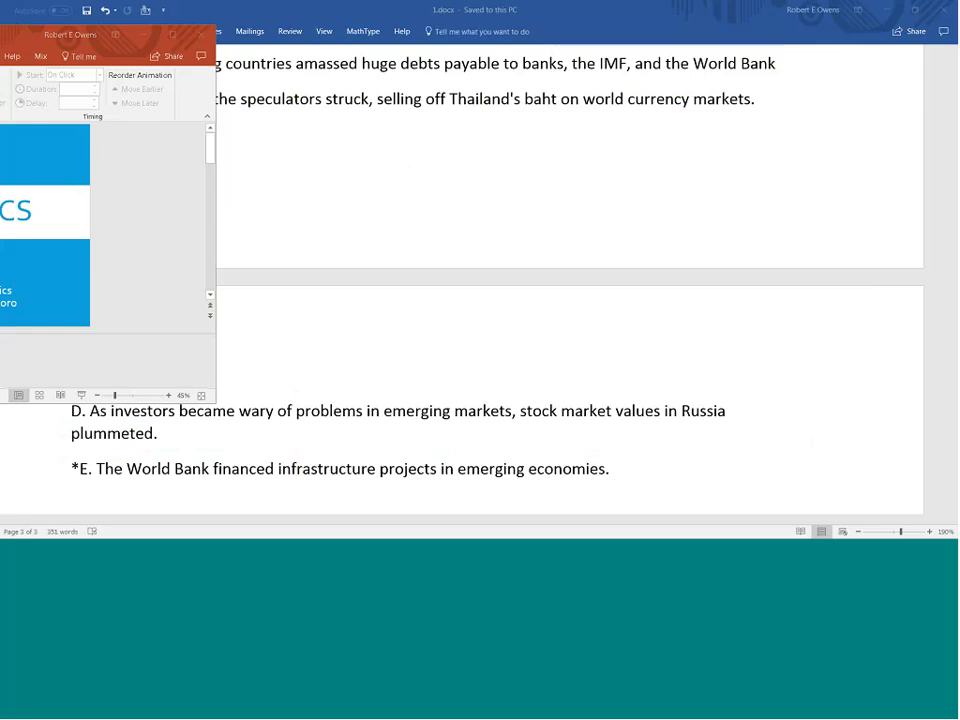
Switch to Canvas in the browser and open the Canvas Training course from the dashboard.
key(alt+Tab)
key(super+Up)
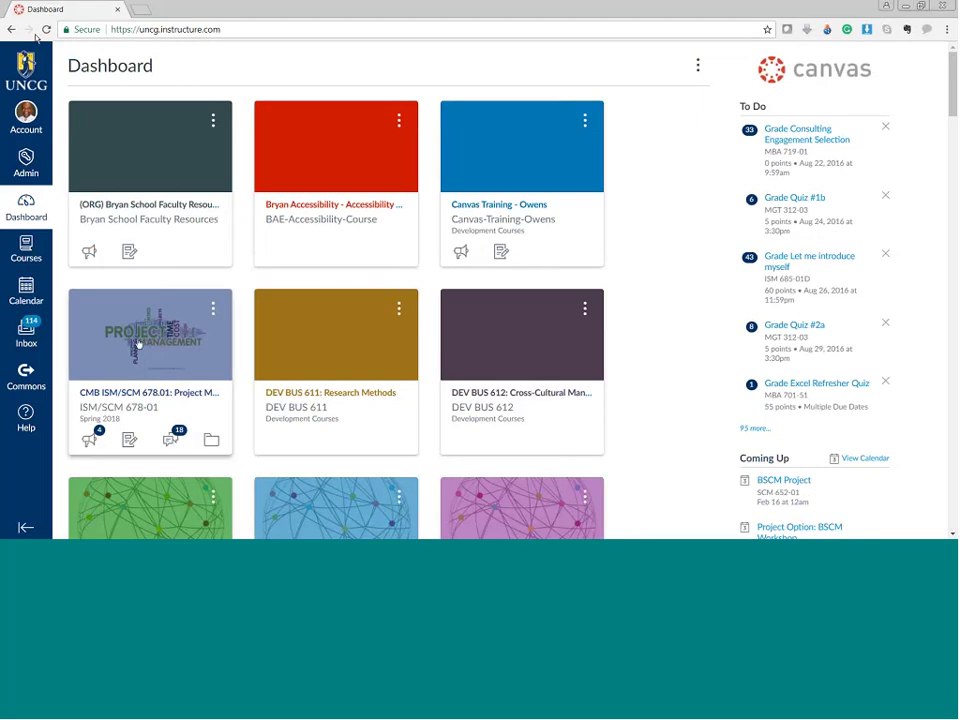
click(494, 209)
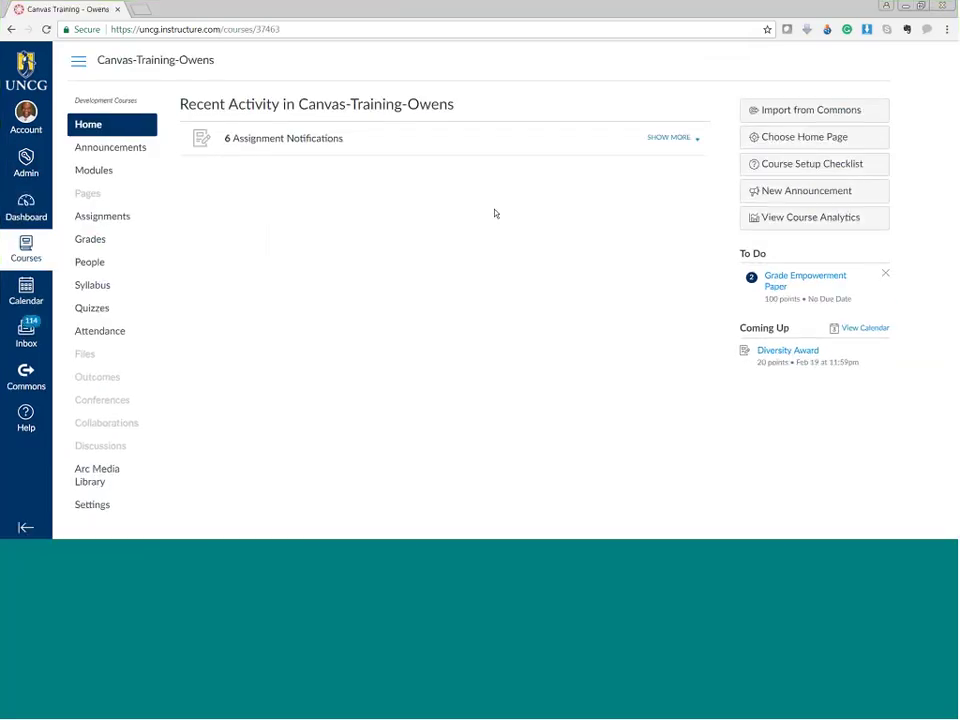
key(alt+Tab)
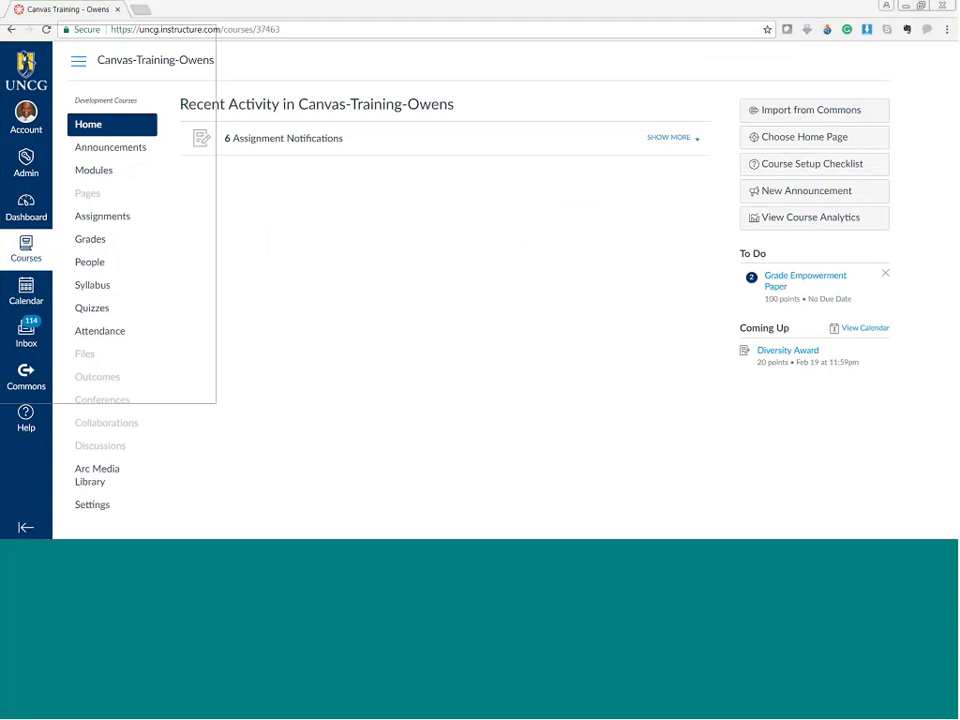
key(alt+Tab)
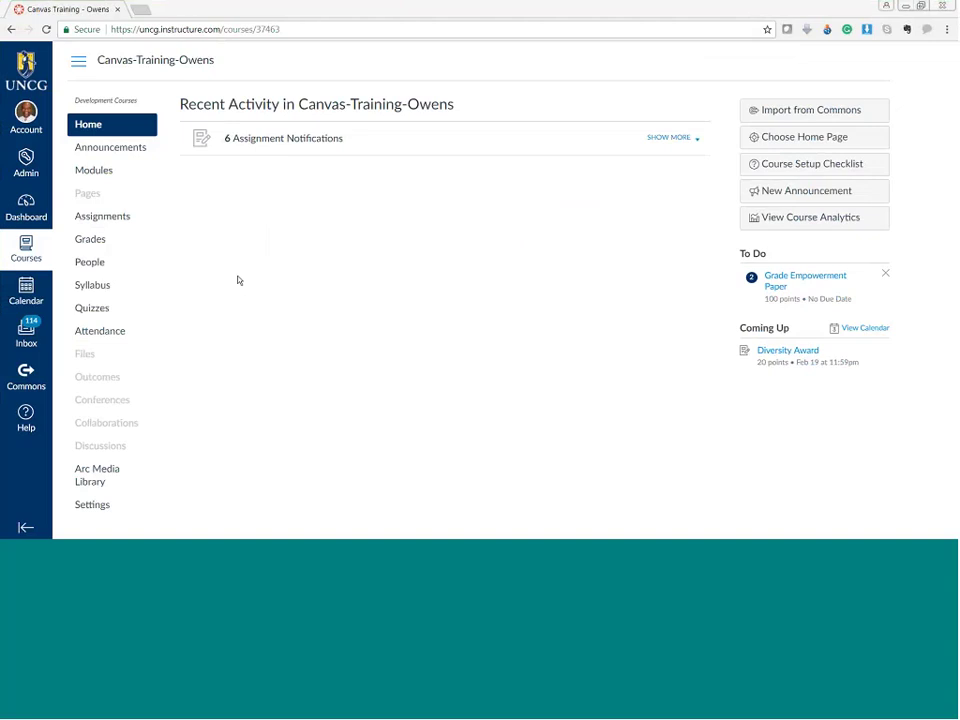
Create a new assignment in the course and name it "Breakfast in Bed".
click(92, 219)
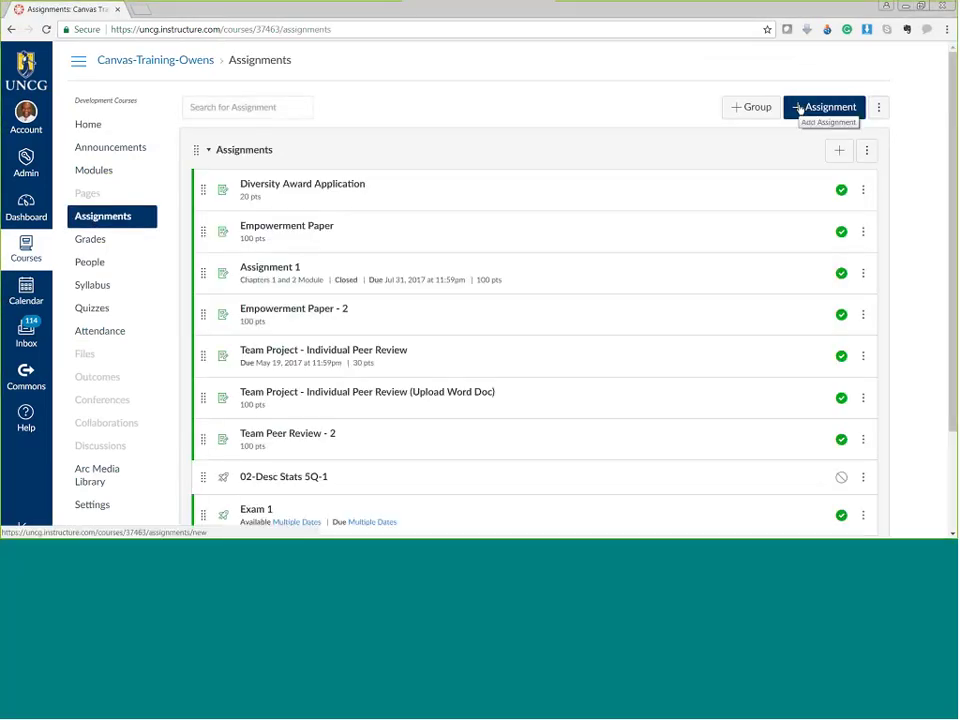
click(800, 108)
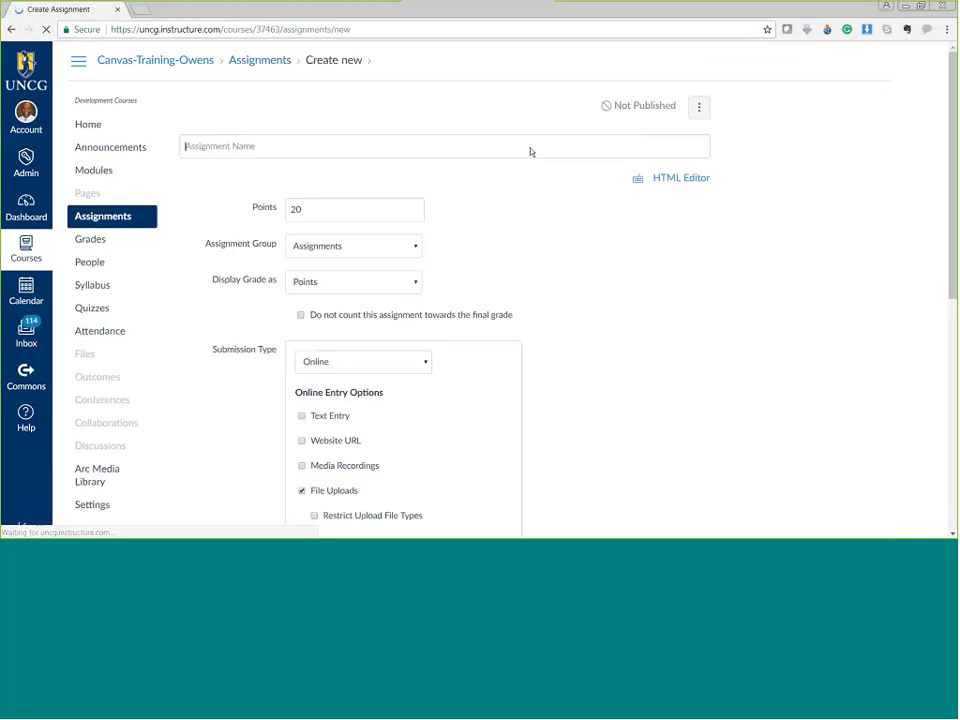
text(B)
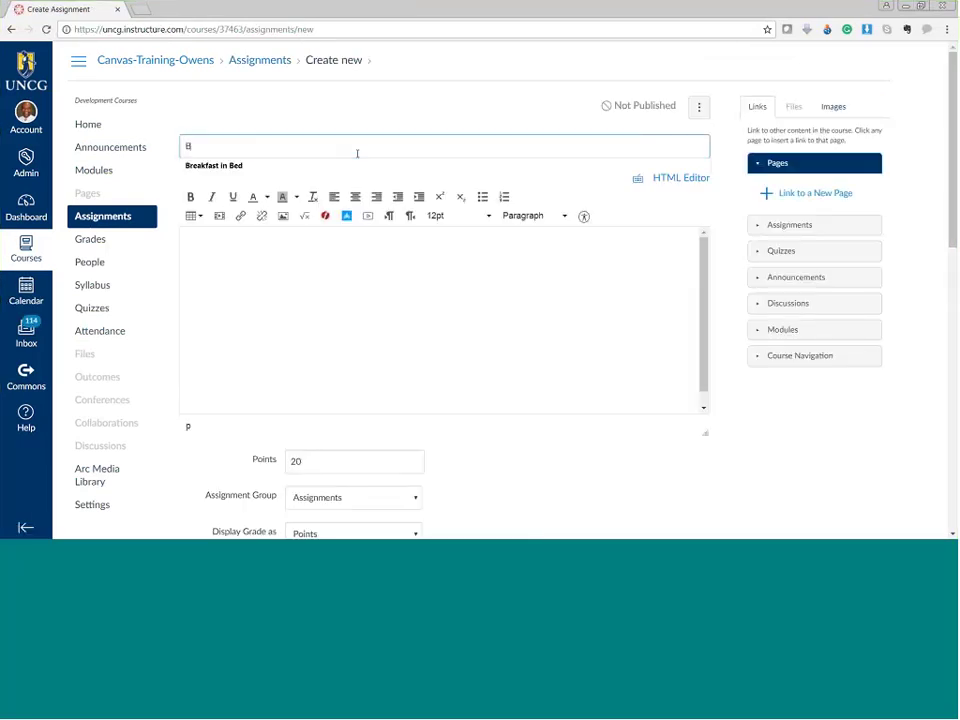
text(reakfast)
click(357, 165)
click(388, 335)
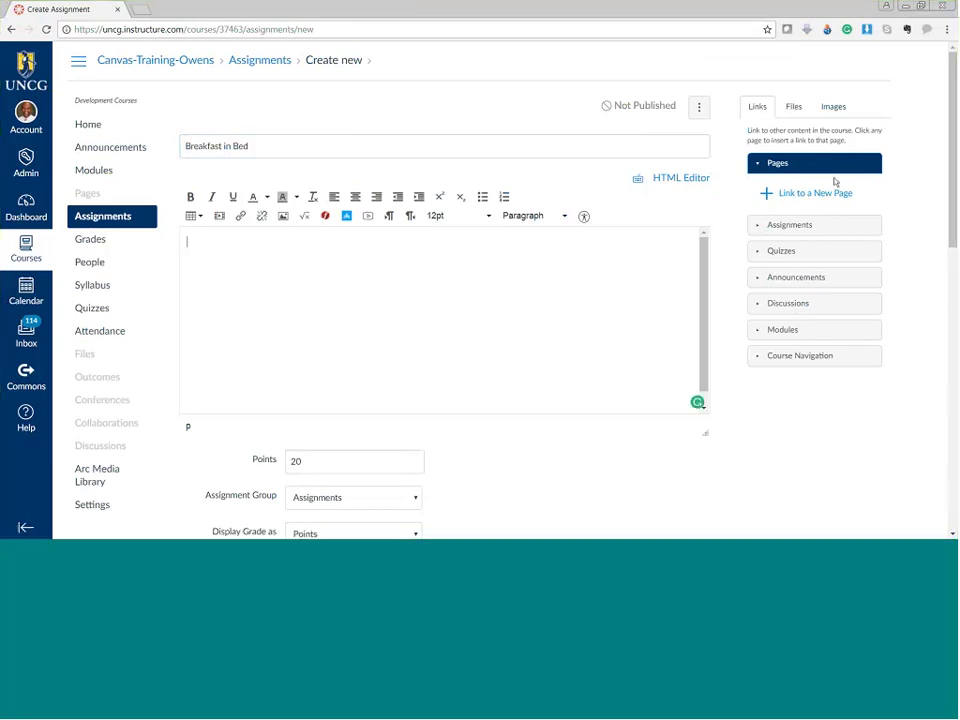
Set the assignment's points to 12 and save it without publishing.
scroll(953, 182, down, 1)
scroll(953, 182, down, 2)
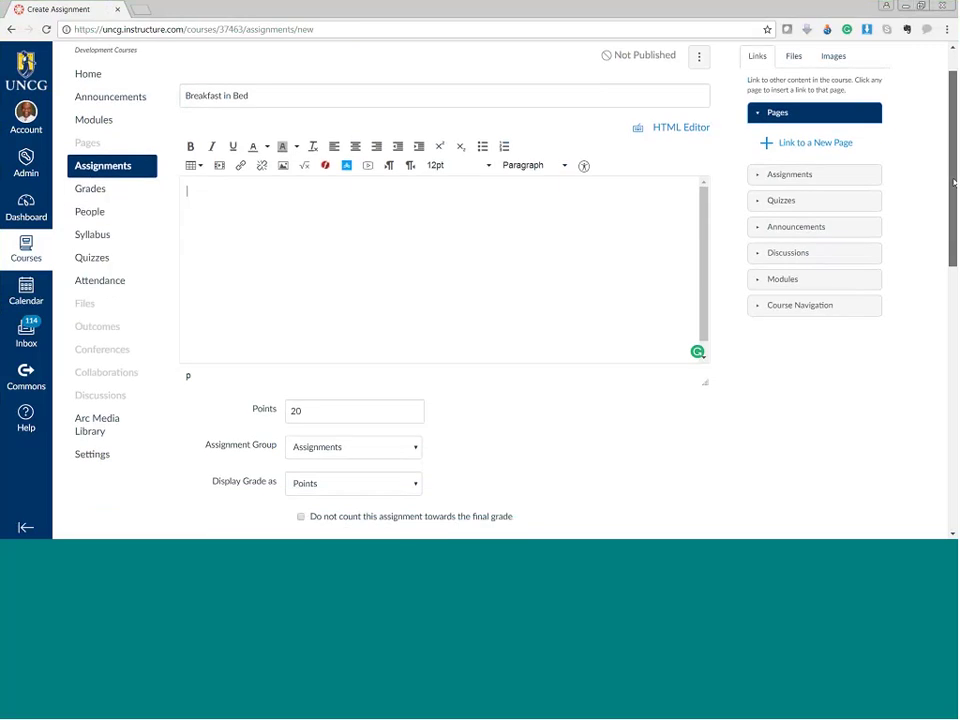
drag(953, 197, 943, 231)
double_click(294, 285)
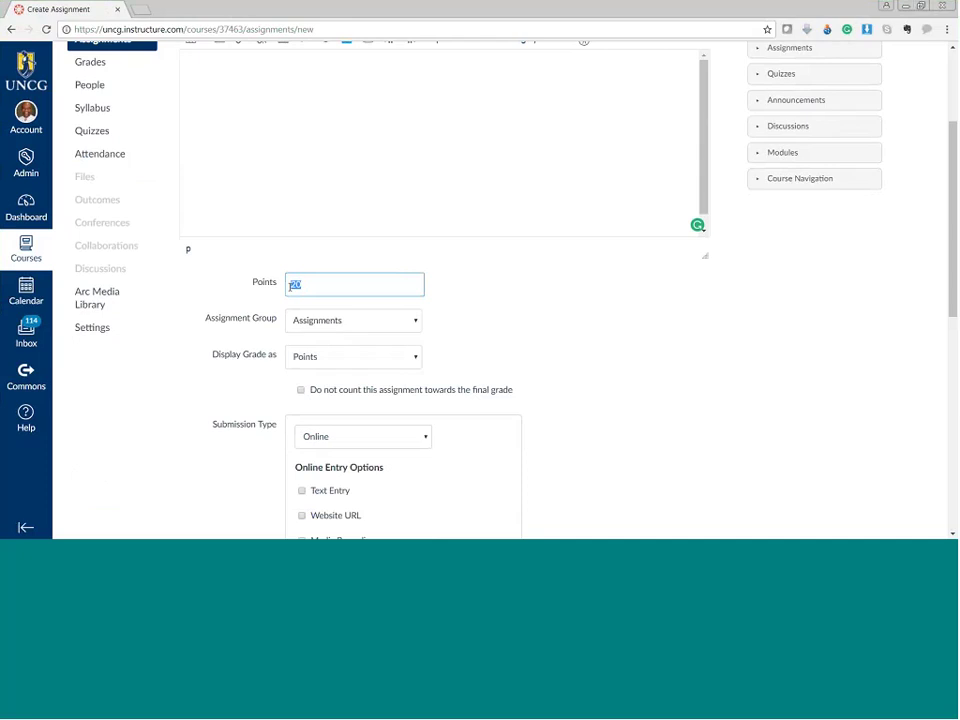
text(12)
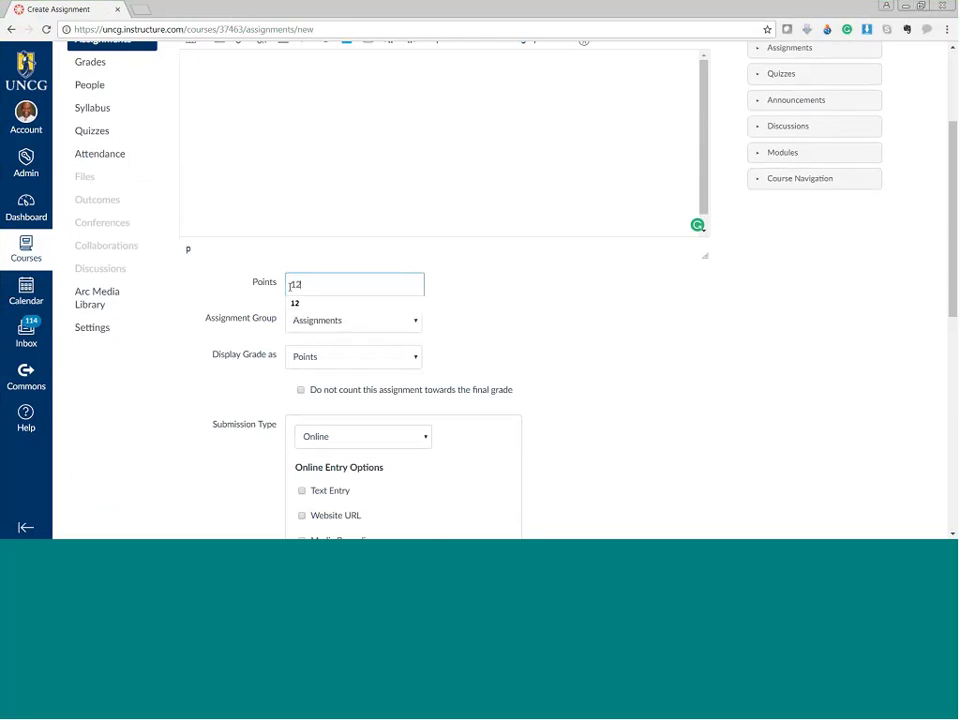
click(551, 287)
drag(953, 209, 928, 424)
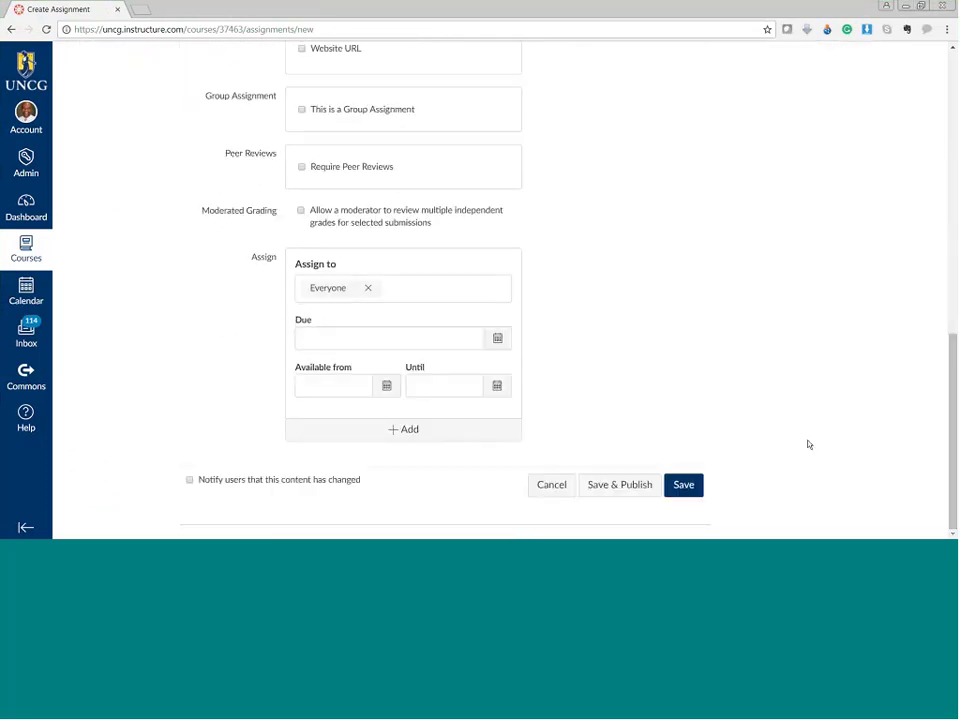
click(684, 486)
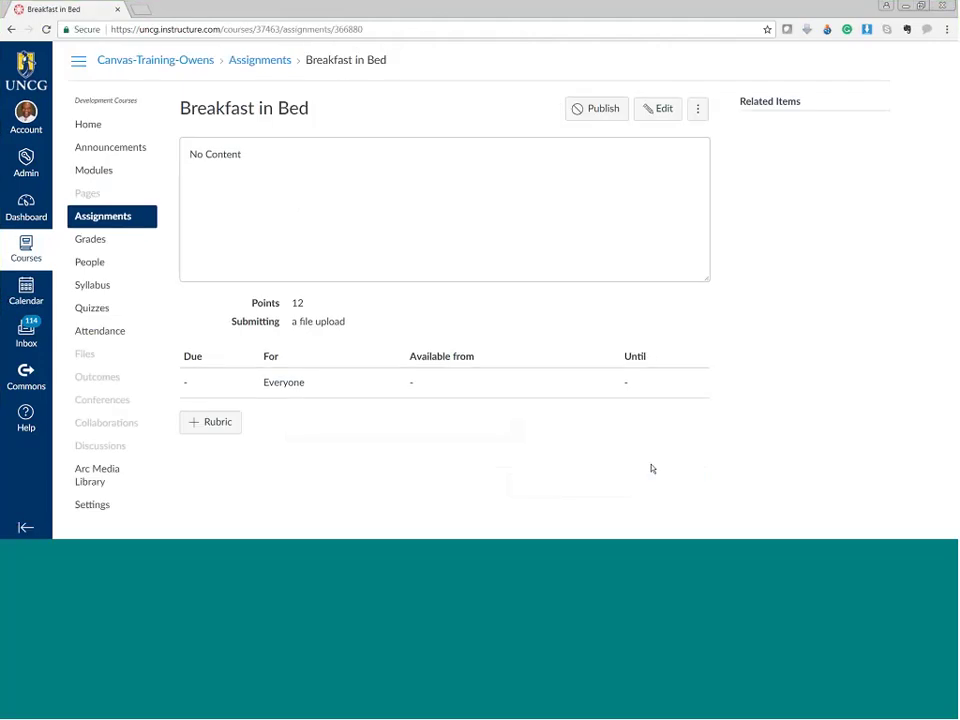
Add a rubric to the Breakfast in Bed assignment and title it "Rubric - Breakfast in Bed".
click(217, 428)
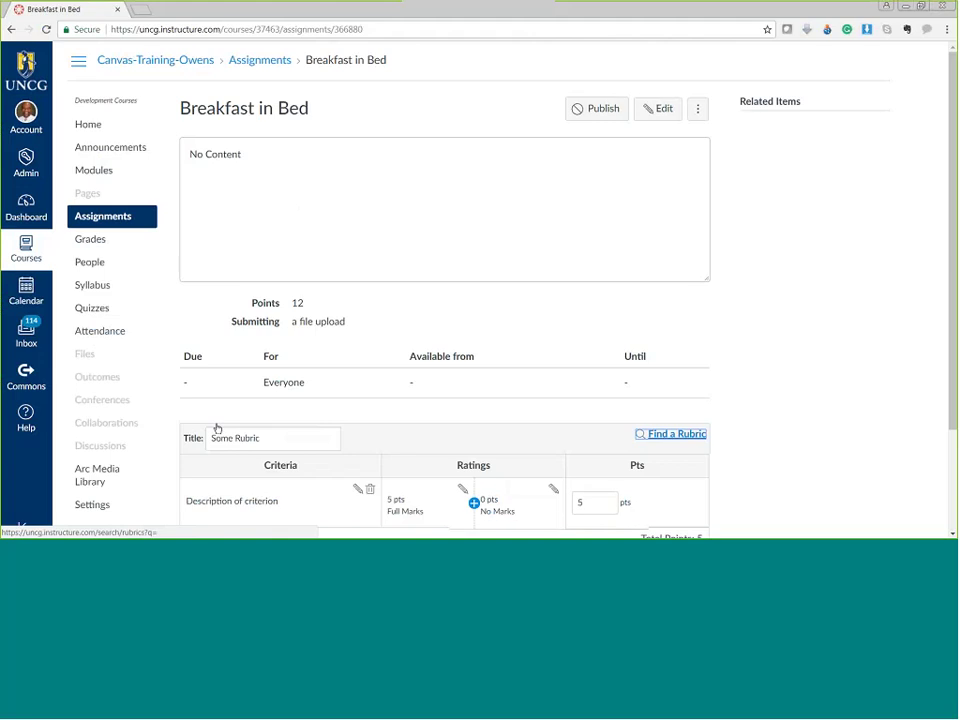
drag(953, 284, 953, 405)
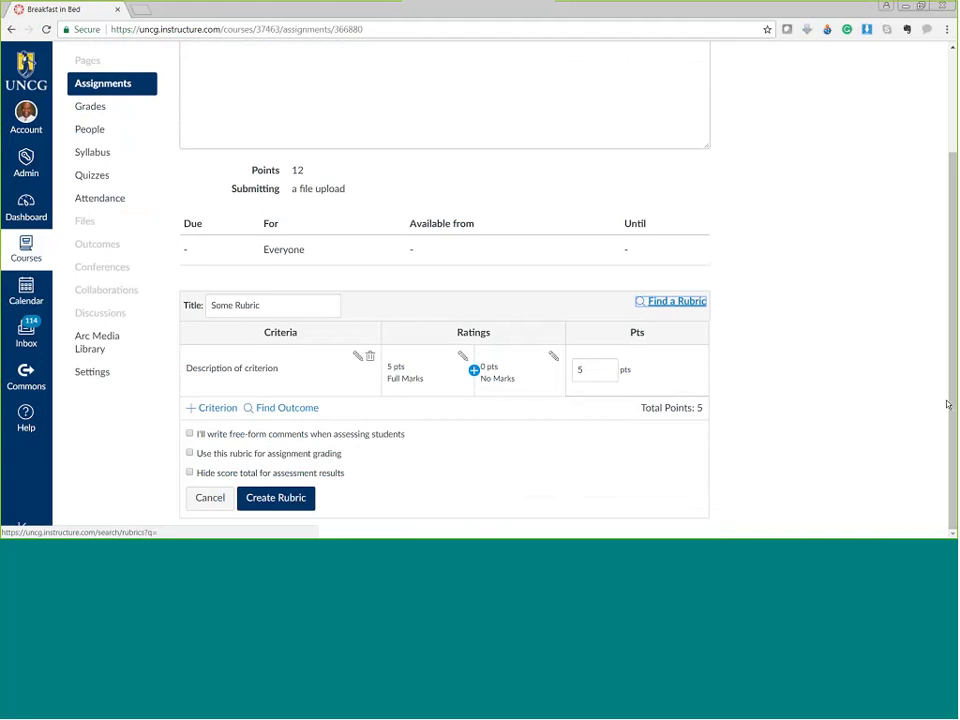
click(243, 306)
text(B)
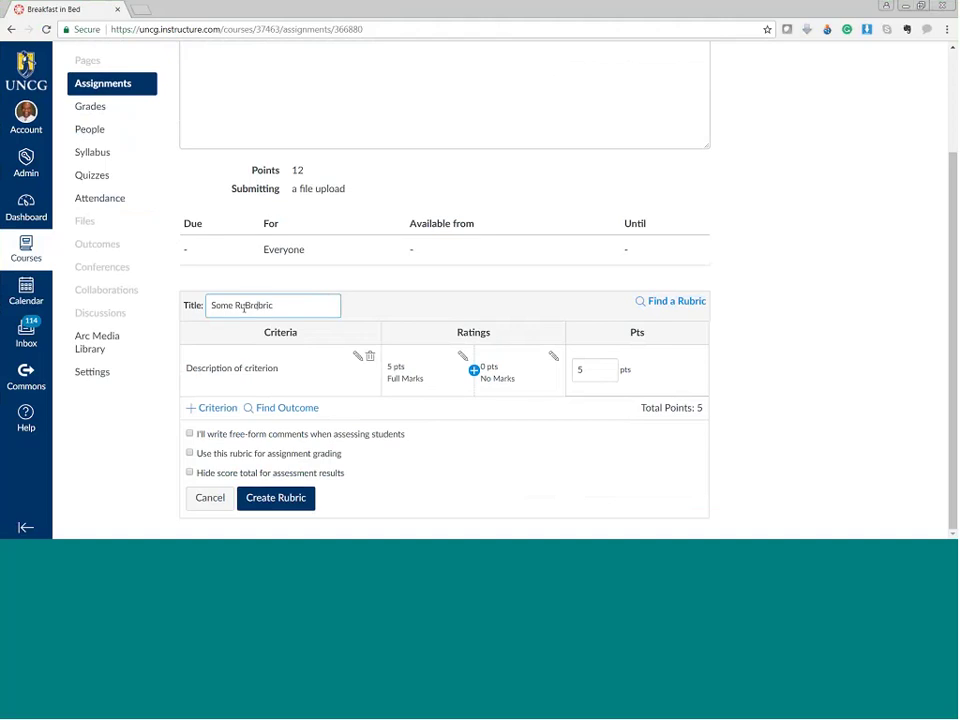
drag(271, 309, 206, 308)
text(Rubric - Breakfast in Bed)
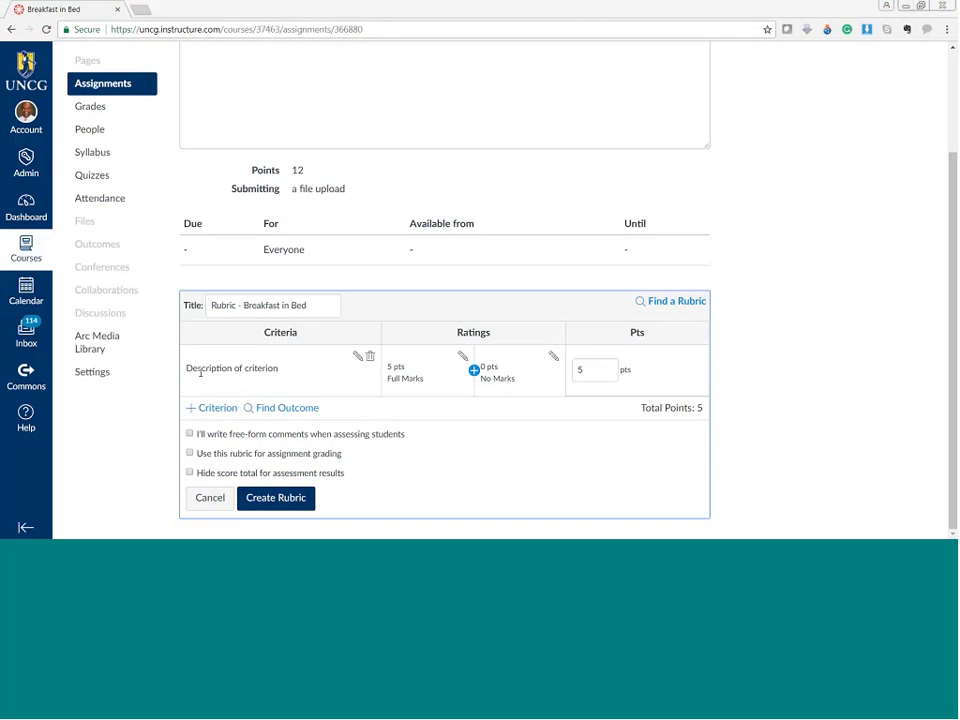
Change the description of the rubric's first criterion to "Breakfast in Bed".
click(201, 370)
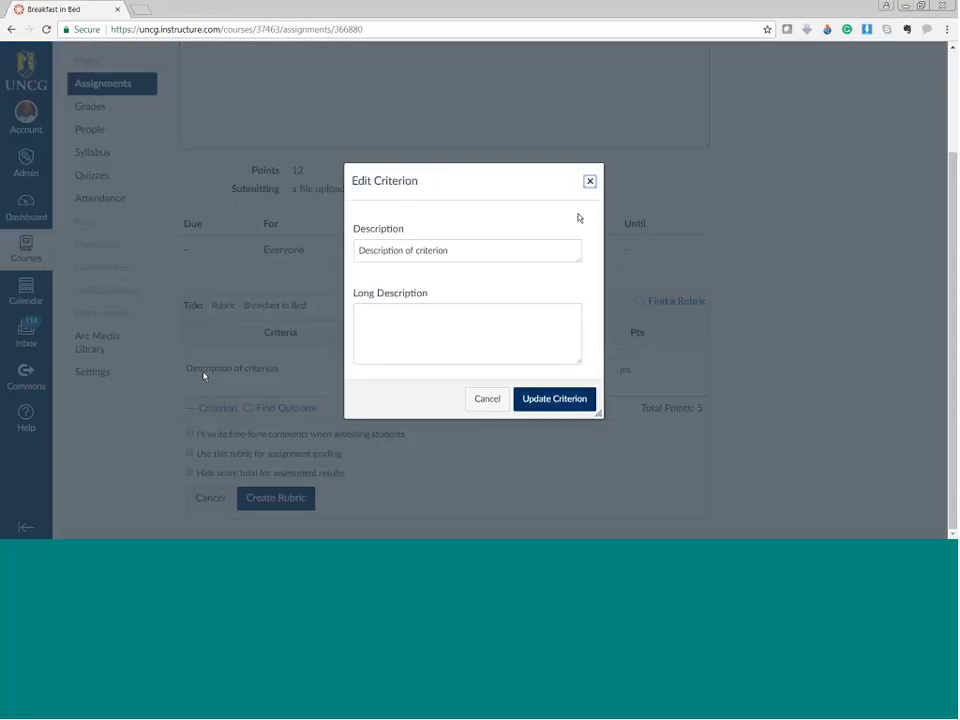
click(593, 184)
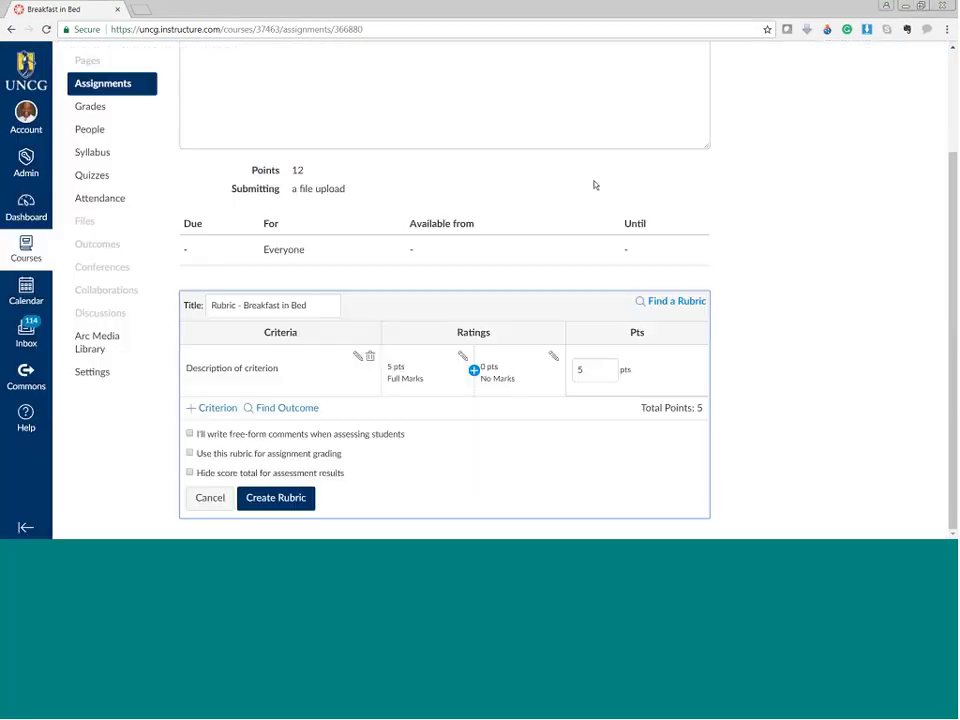
click(260, 372)
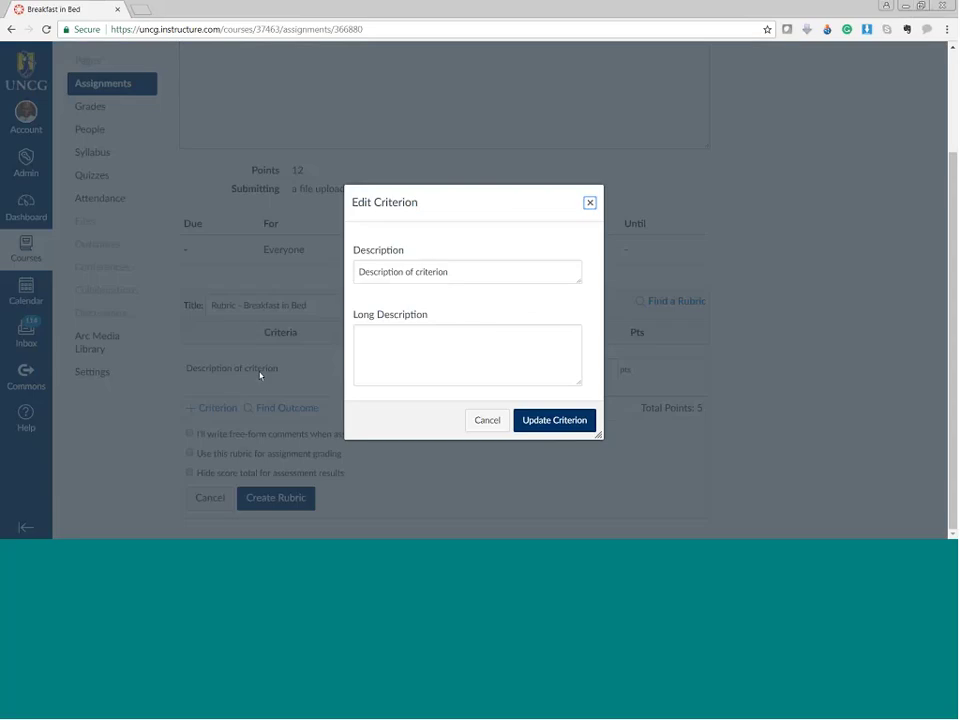
click(370, 272)
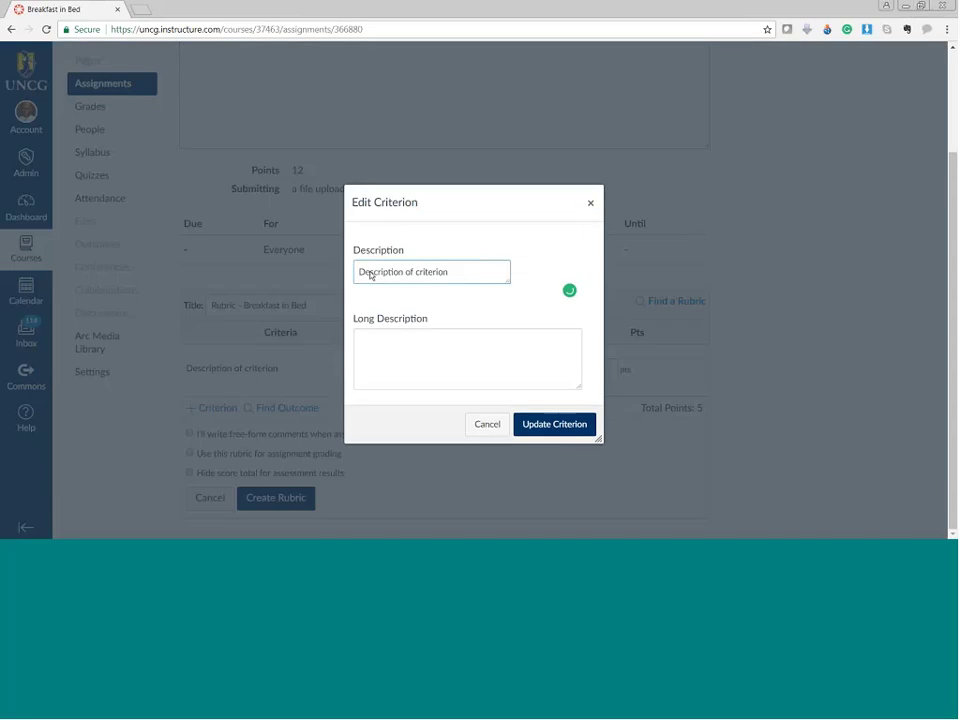
text(B)
drag(454, 272, 355, 270)
text(Br)
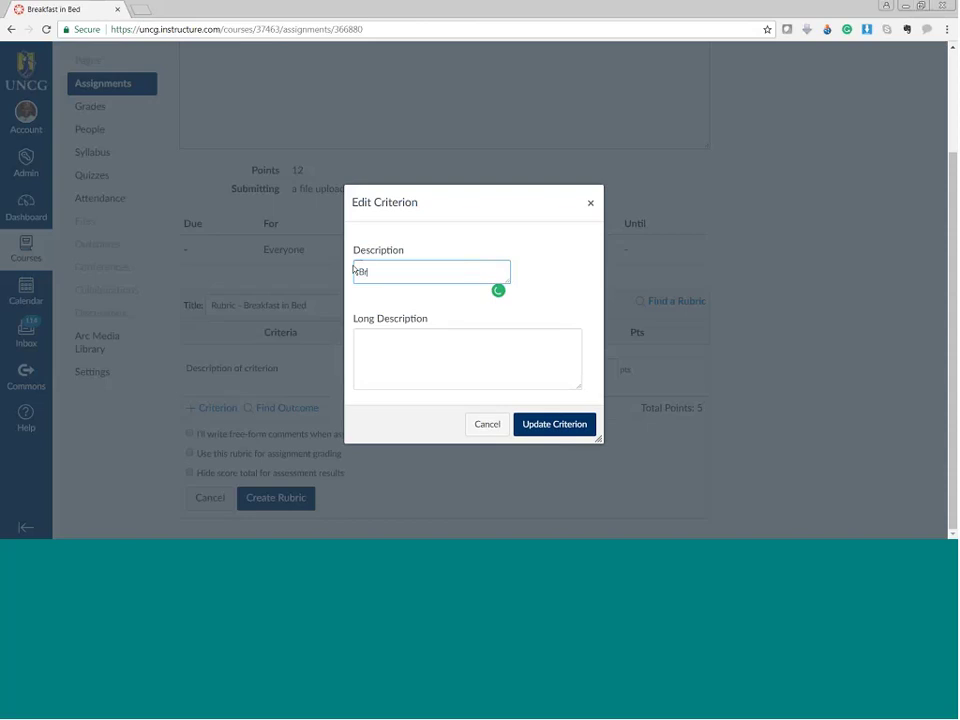
text(eakfast in Bed)
Enter "Holistic rubric" as the criterion's long description and update the criterion.
click(379, 340)
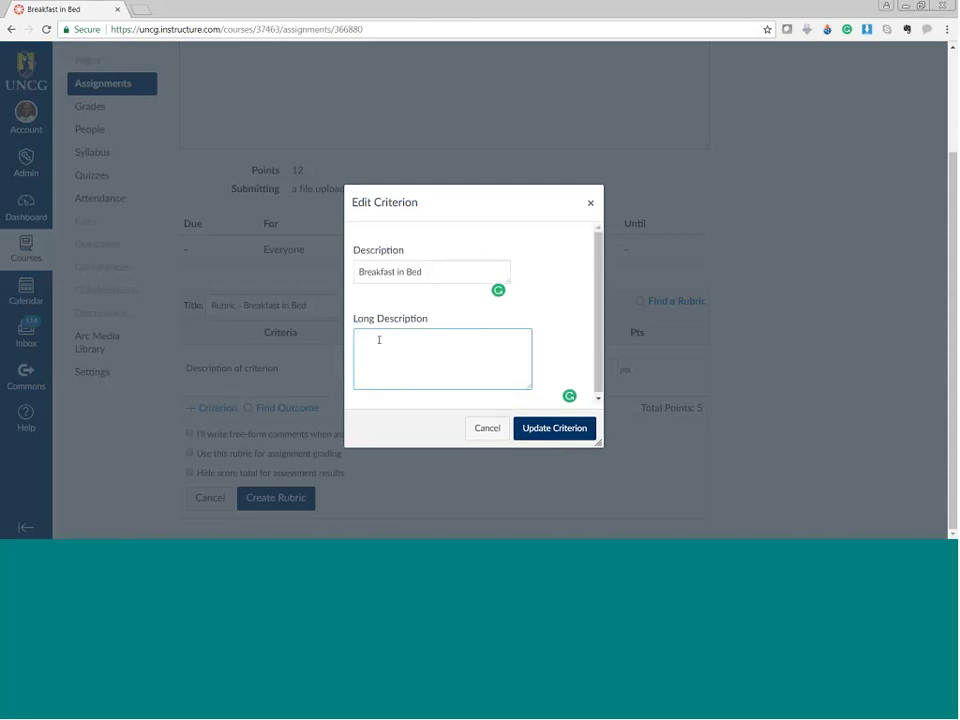
text(Holl)
text(istic)
text( ru)
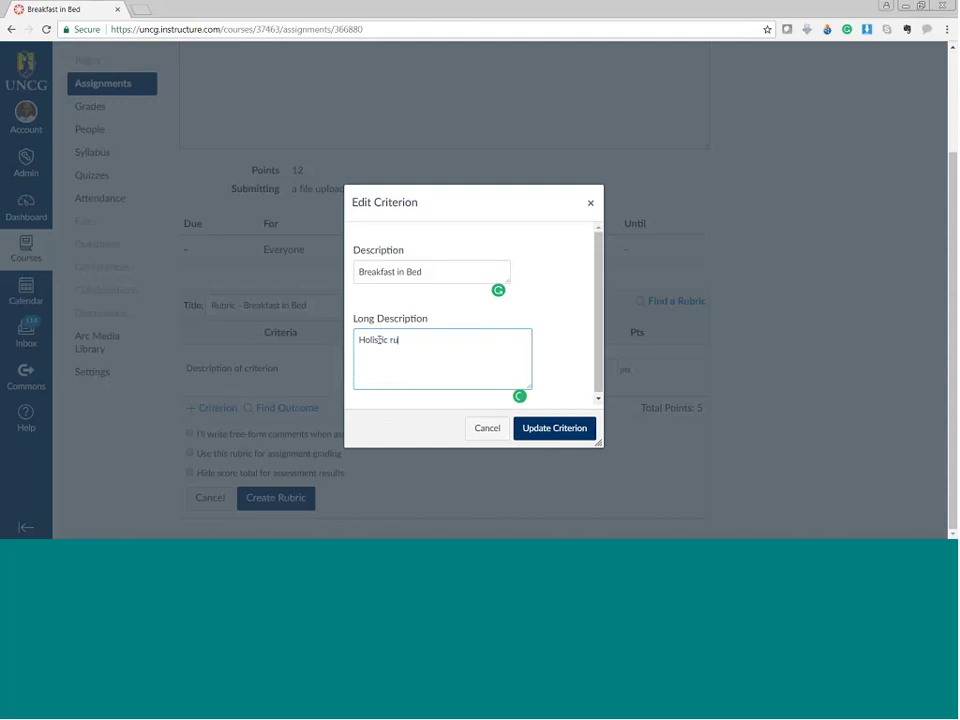
text(bric)
click(546, 434)
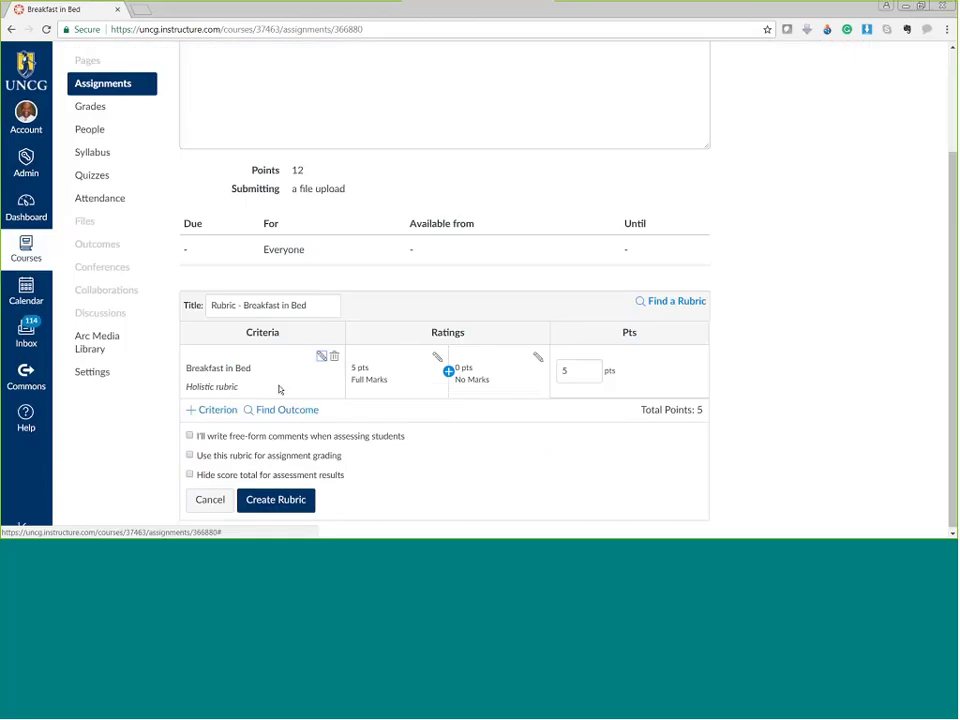
Change the Full Marks rating to a score of 4 points with the title "Exemplary", leaving its description empty.
click(437, 358)
drag(367, 231, 361, 231)
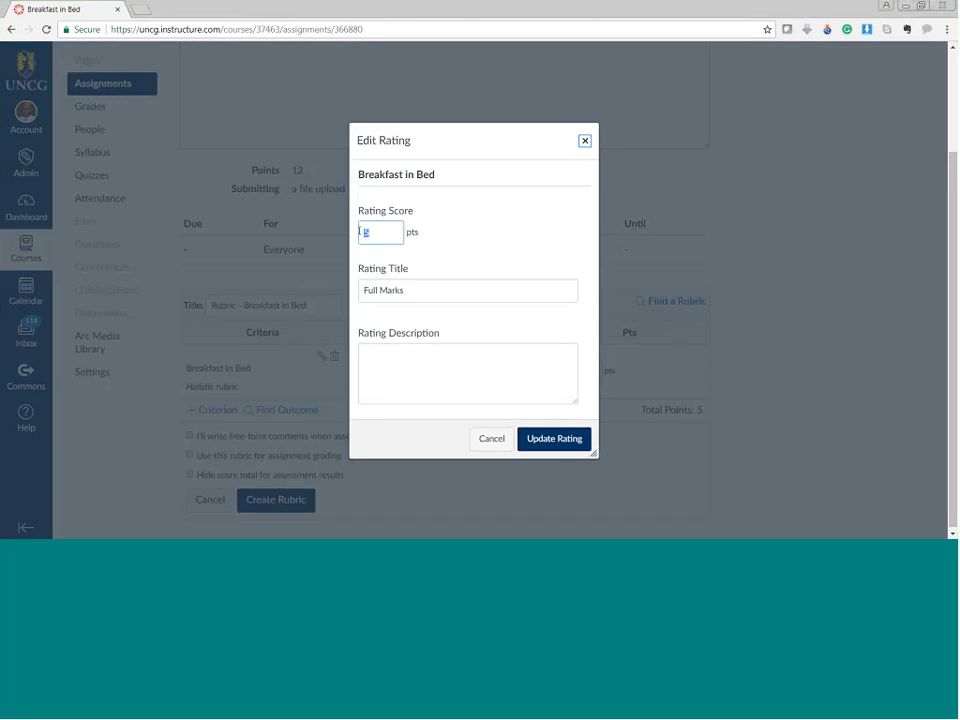
text(4)
click(387, 291)
click(387, 291)
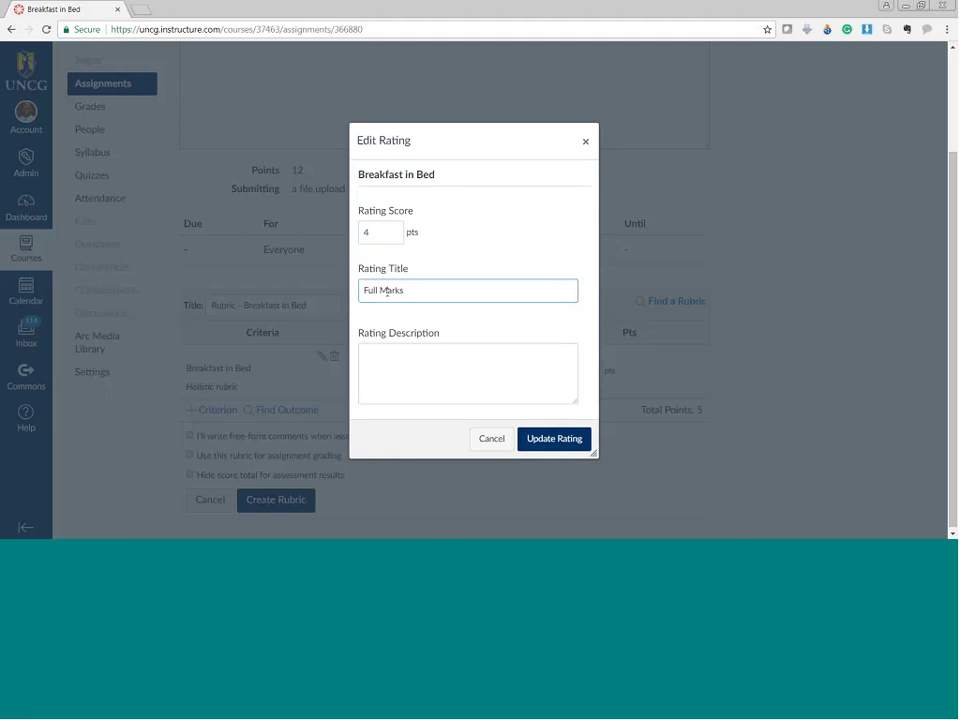
drag(414, 293, 360, 289)
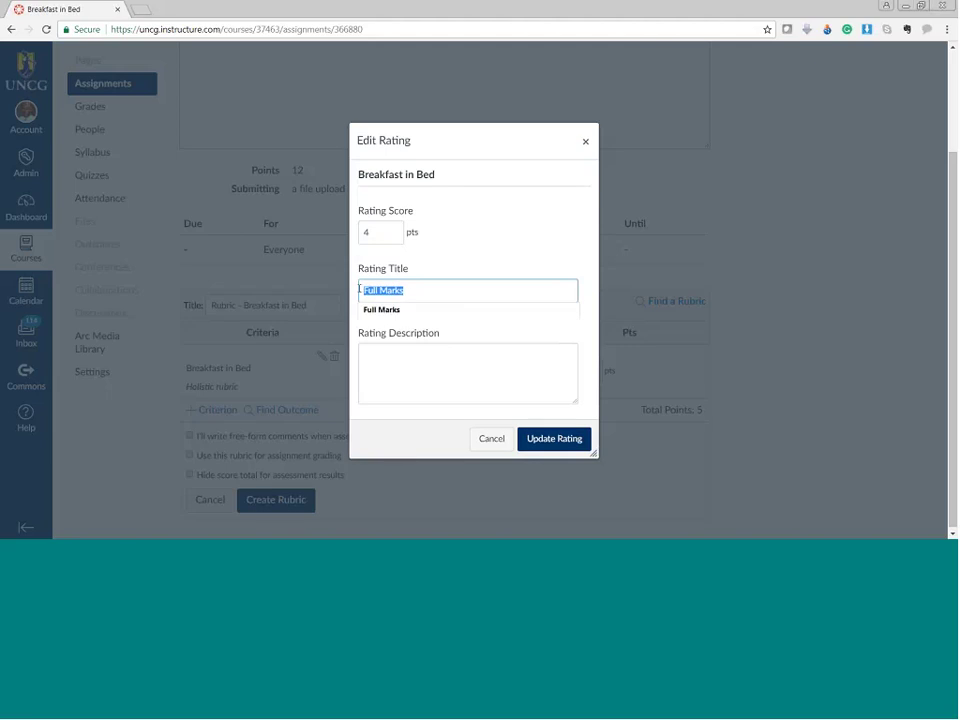
text(Exemplary)
click(396, 371)
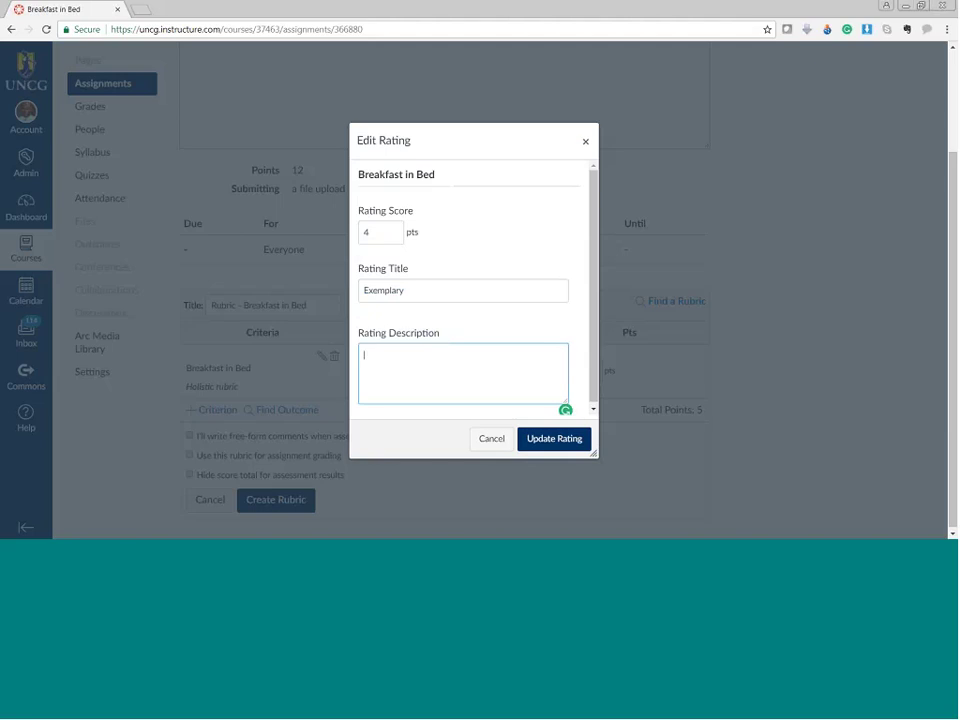
click(540, 441)
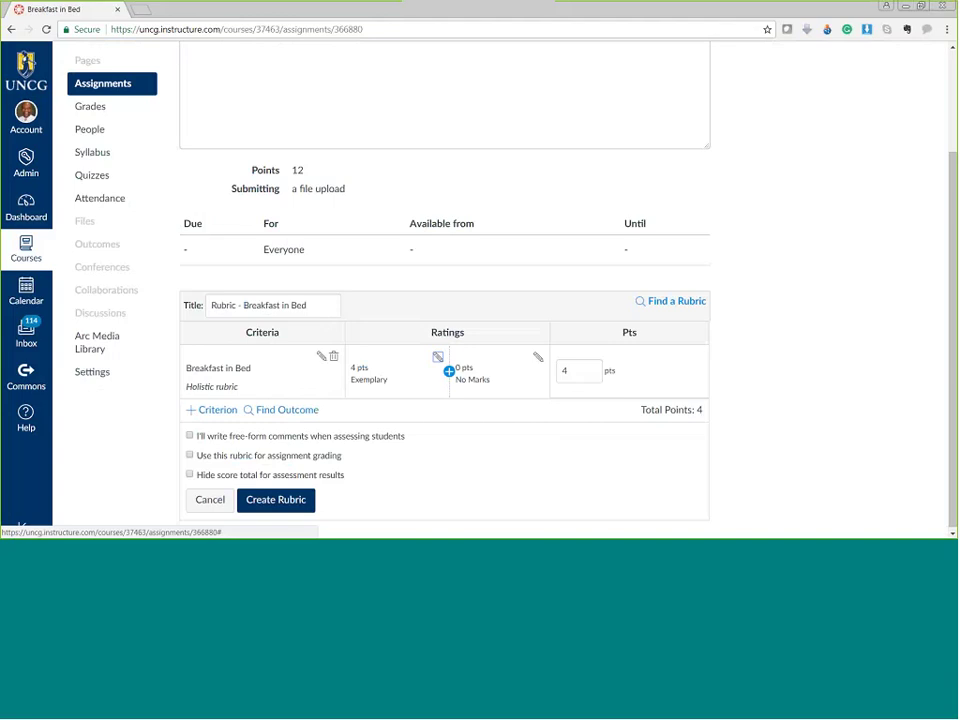
Change the No Marks rating to a score of 1 point with the title "Beginning".
click(537, 358)
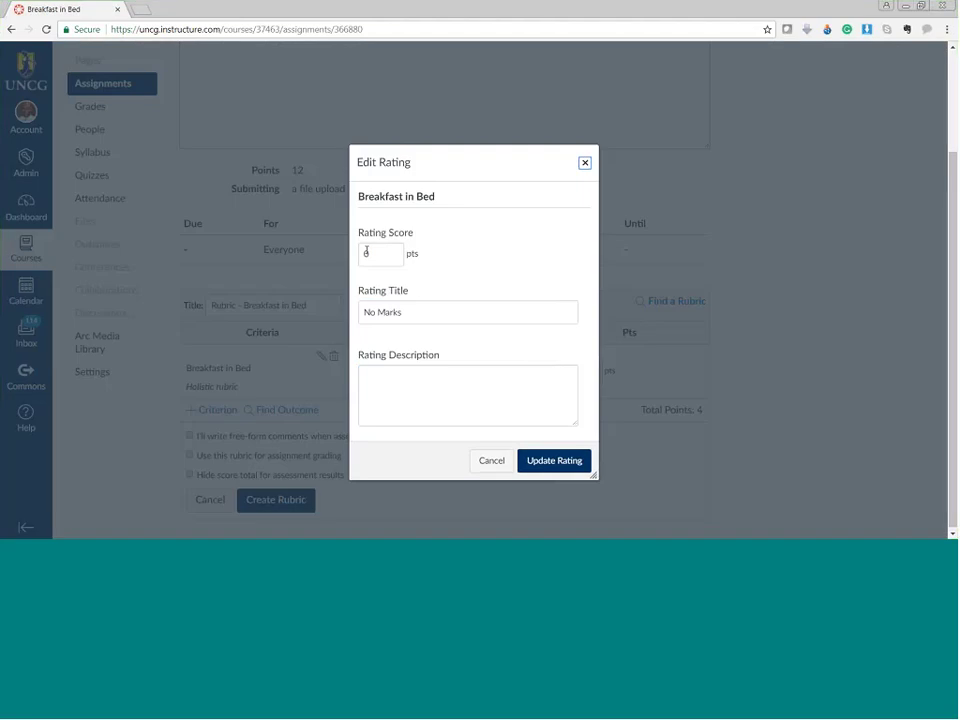
text(1)
click(381, 312)
click(400, 312)
drag(402, 312, 365, 313)
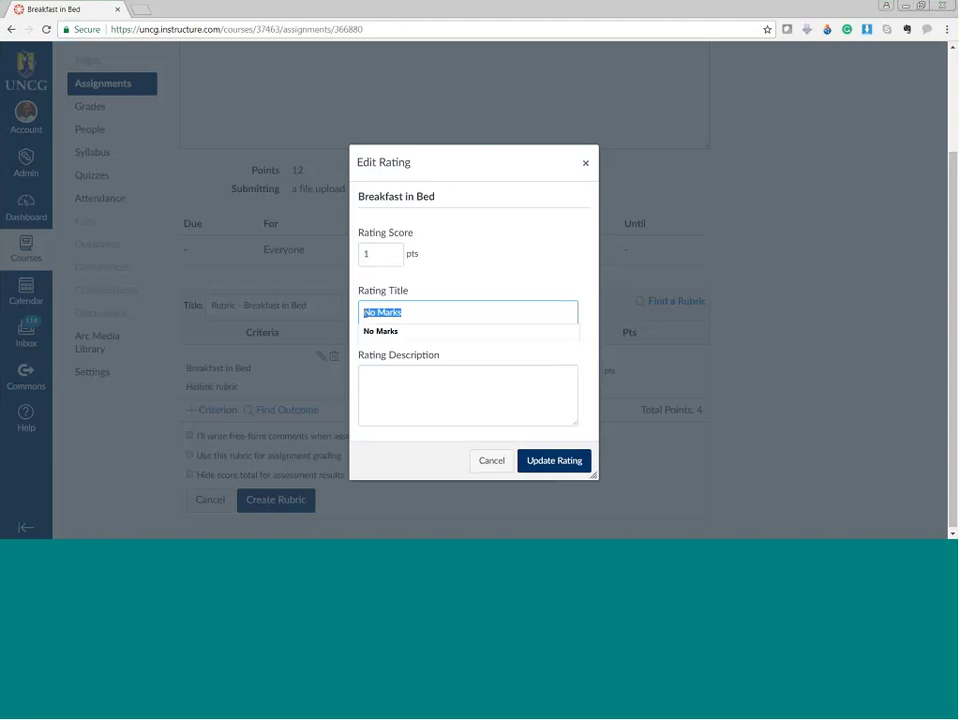
text(Beginning)
click(549, 462)
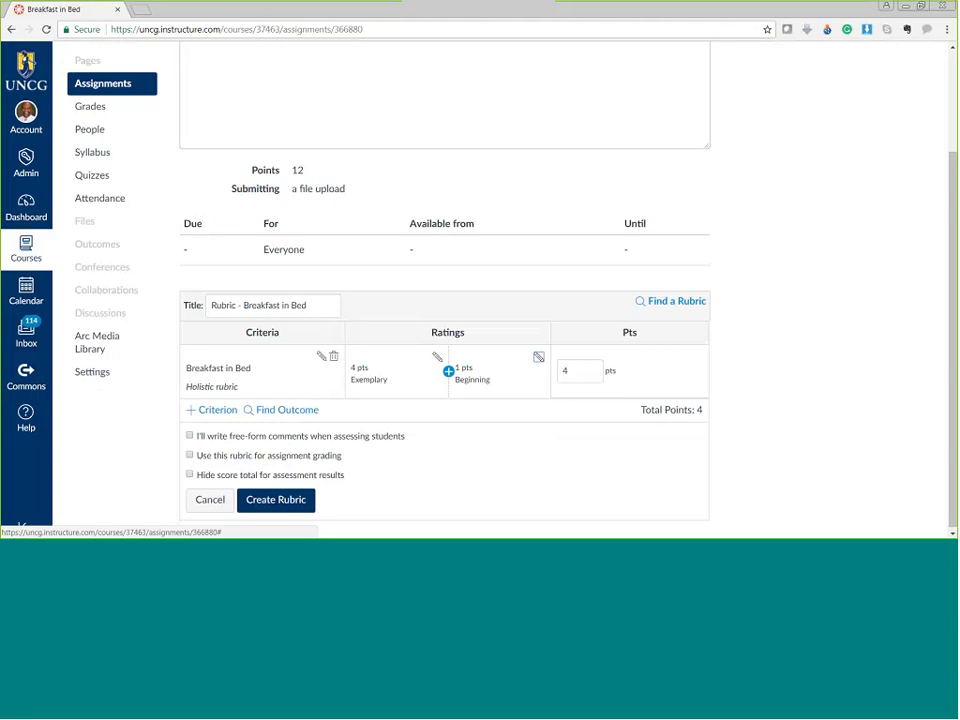
Add a 3-point rating titled "Accomplished" between the Exemplary and Beginning ratings.
click(448, 372)
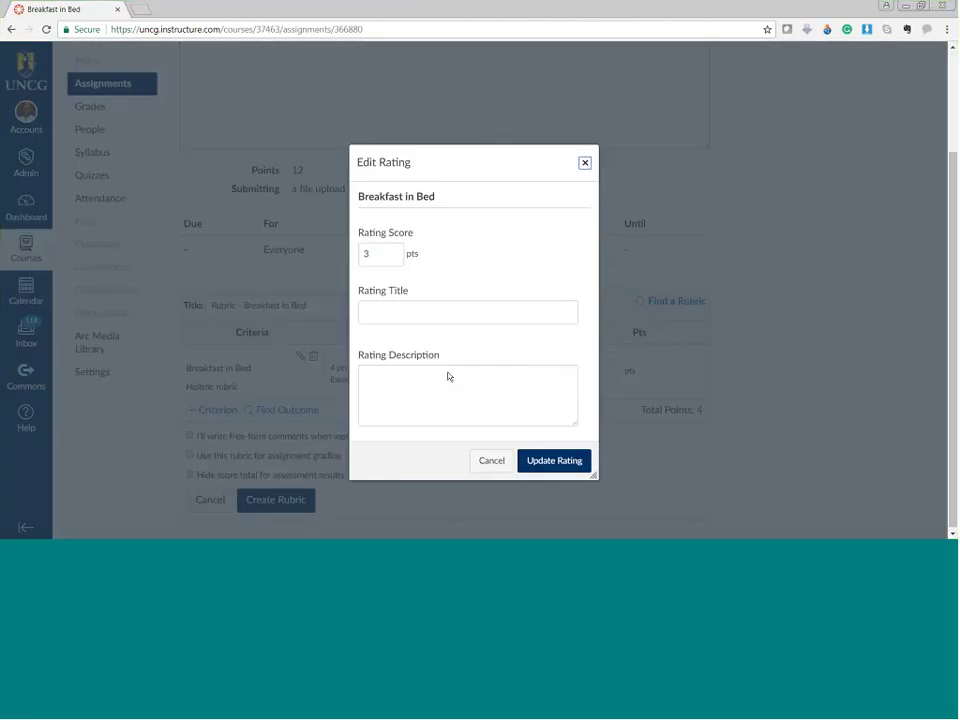
click(381, 313)
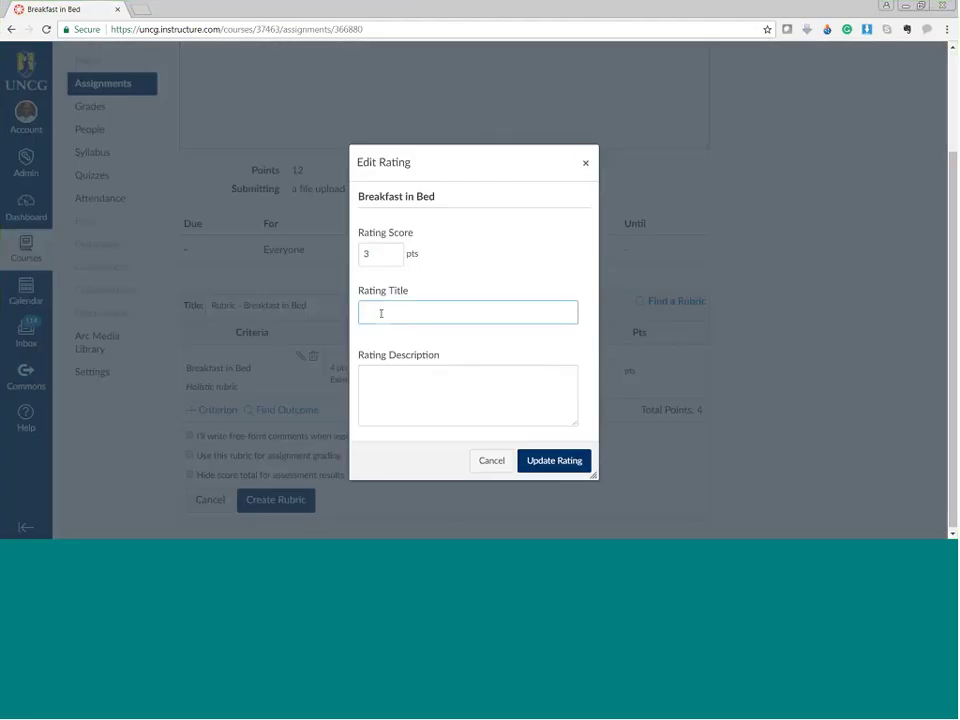
text(Accom)
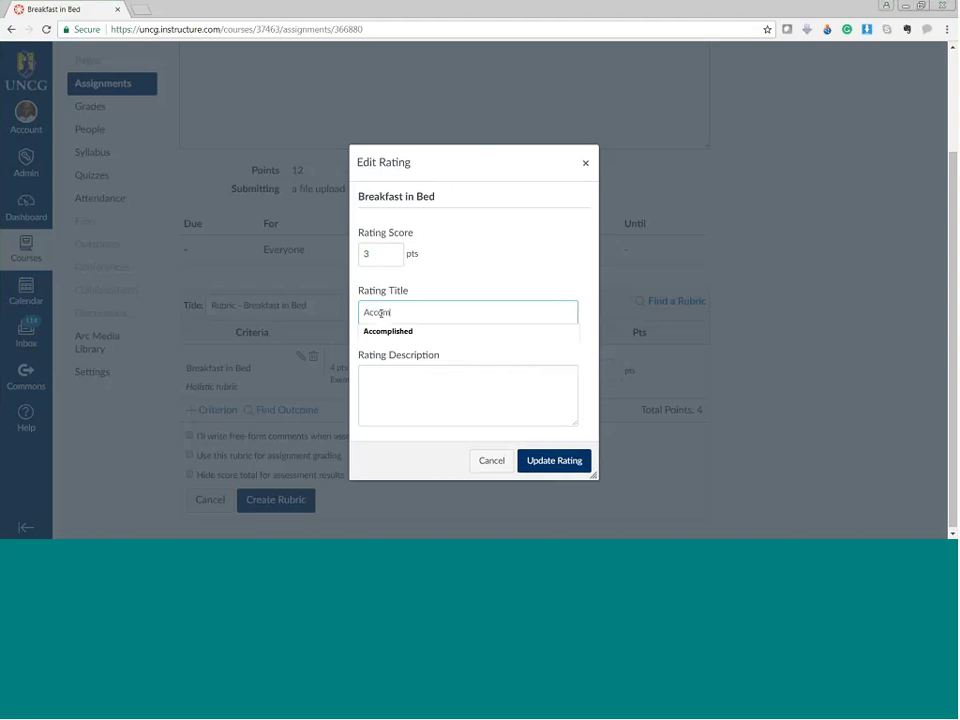
key(BackSpace)
text(mplished)
click(534, 466)
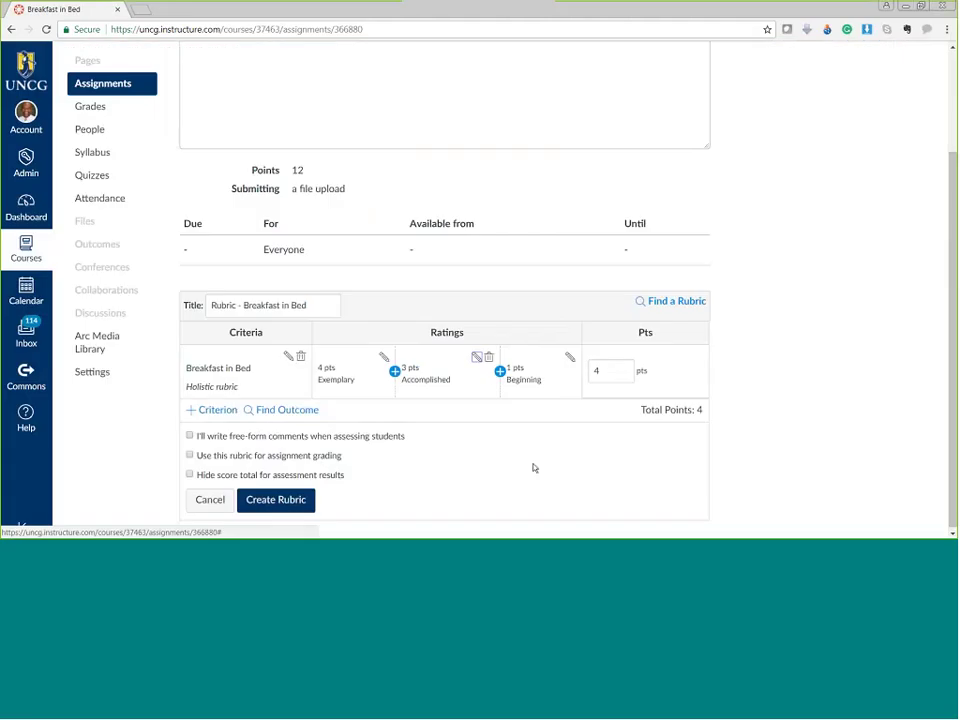
Add a 2-point rating titled "Developing" between the Accomplished and Beginning ratings.
click(500, 371)
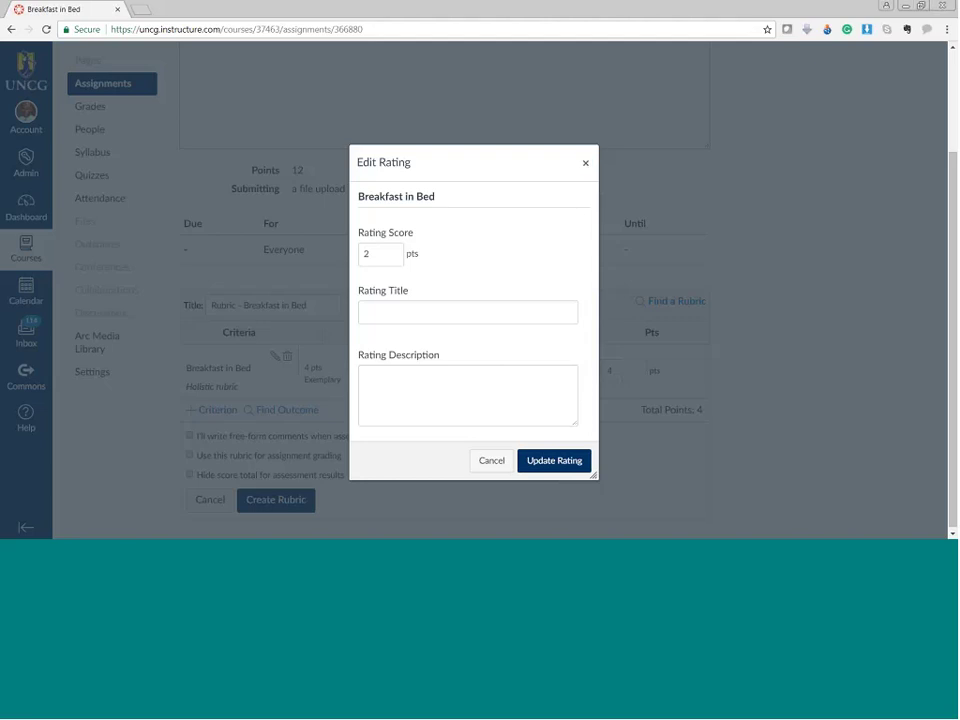
click(447, 317)
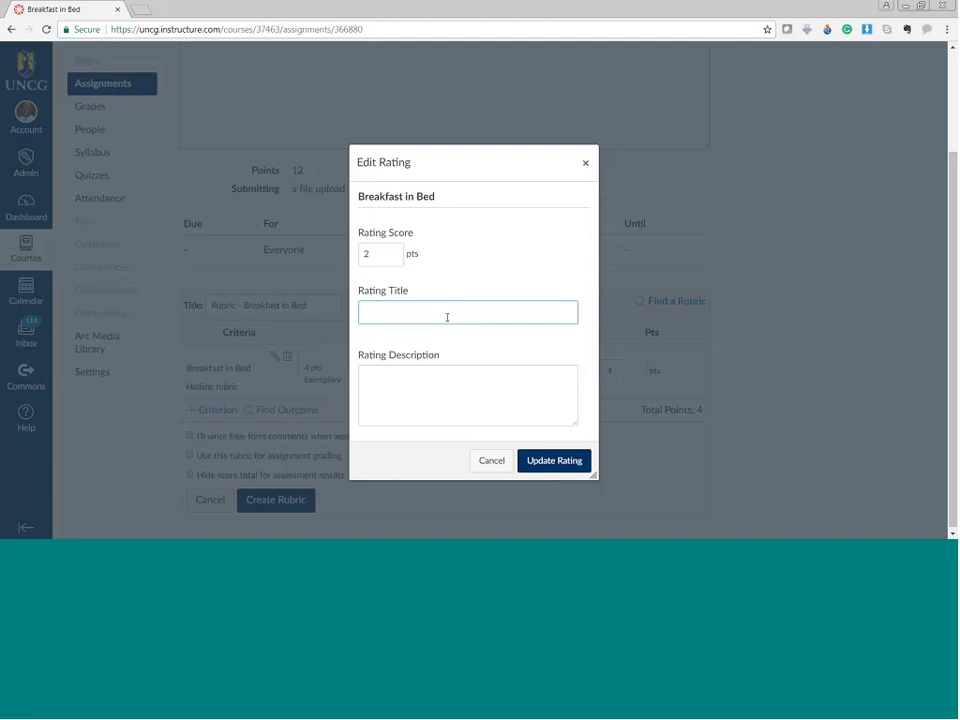
text(Developing)
click(554, 461)
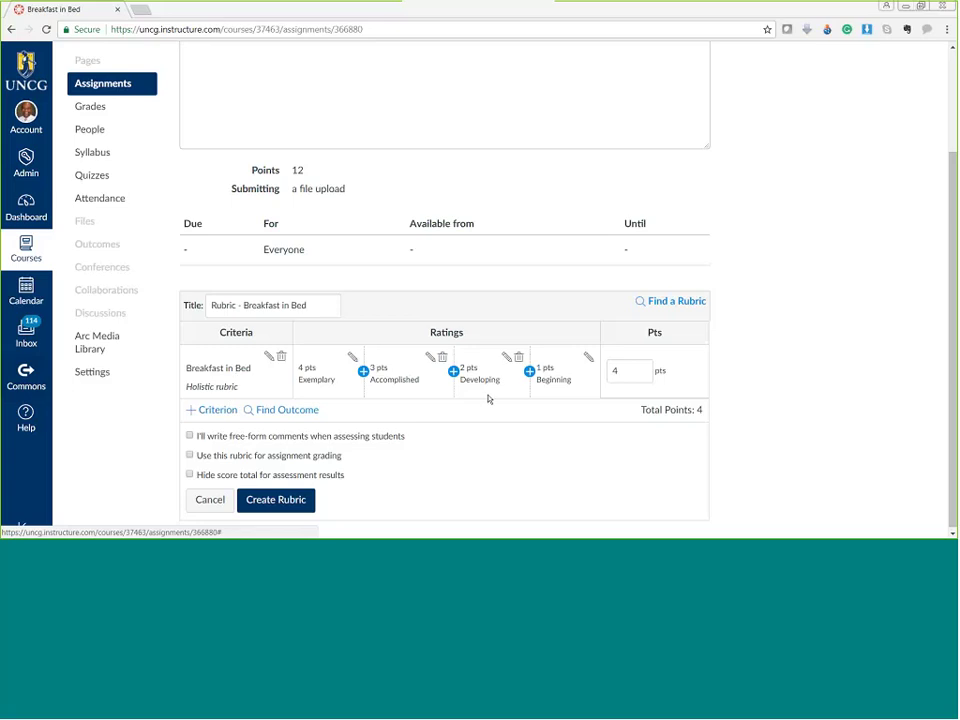
Duplicate the Breakfast in Bed criterion with its description and long description kept as they are.
click(226, 412)
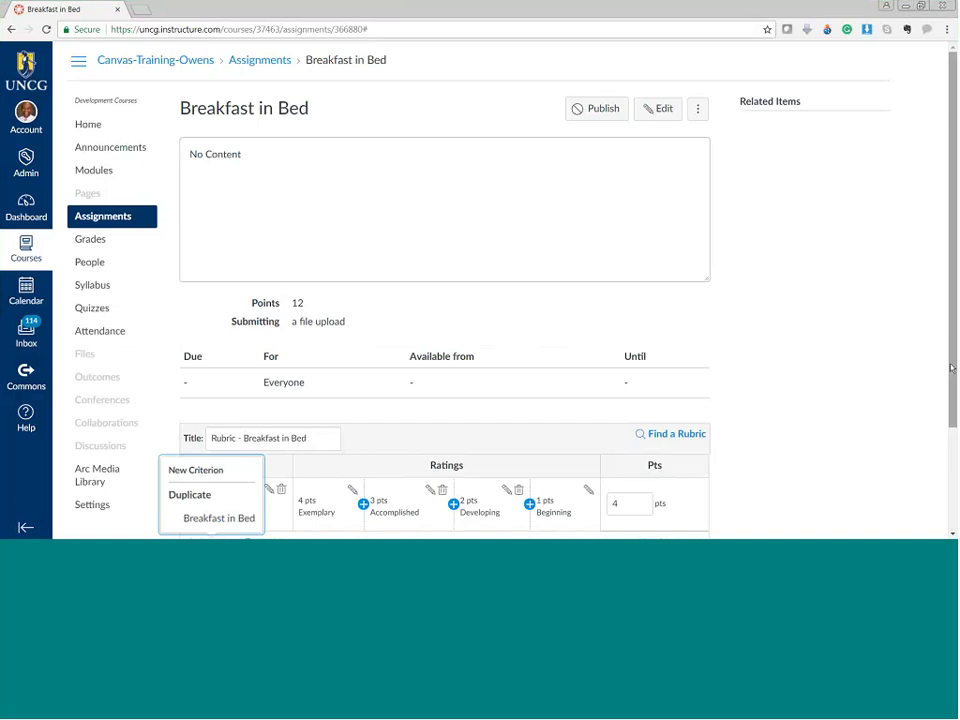
scroll(946, 432, down, 2)
scroll(946, 432, down, 1)
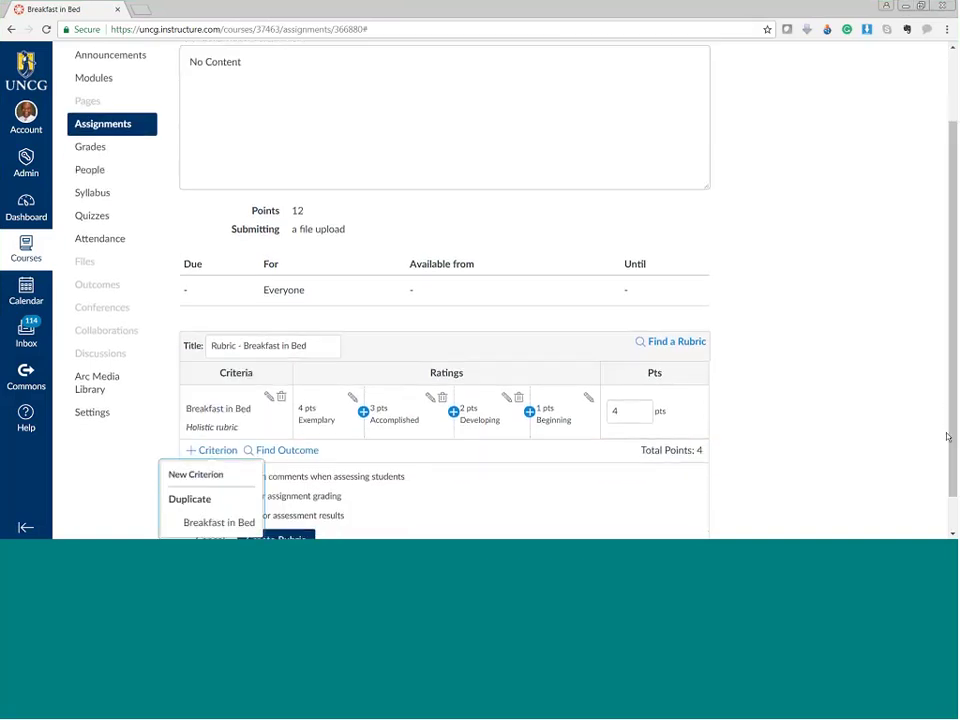
click(198, 526)
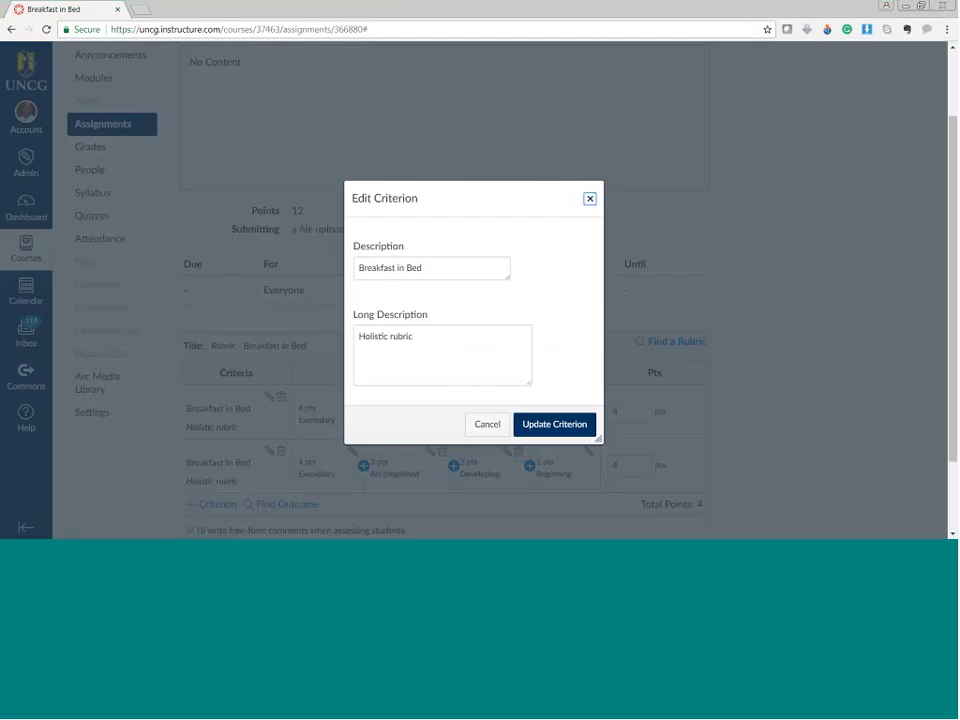
click(536, 425)
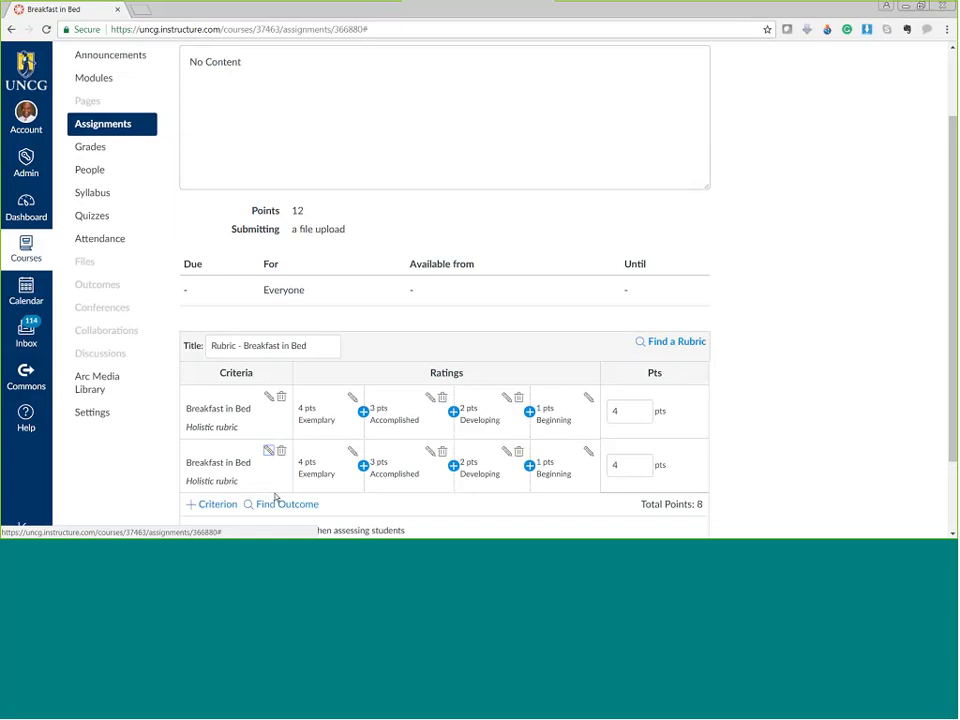
Change the description of the rubric's second criterion to "Presentation".
click(268, 452)
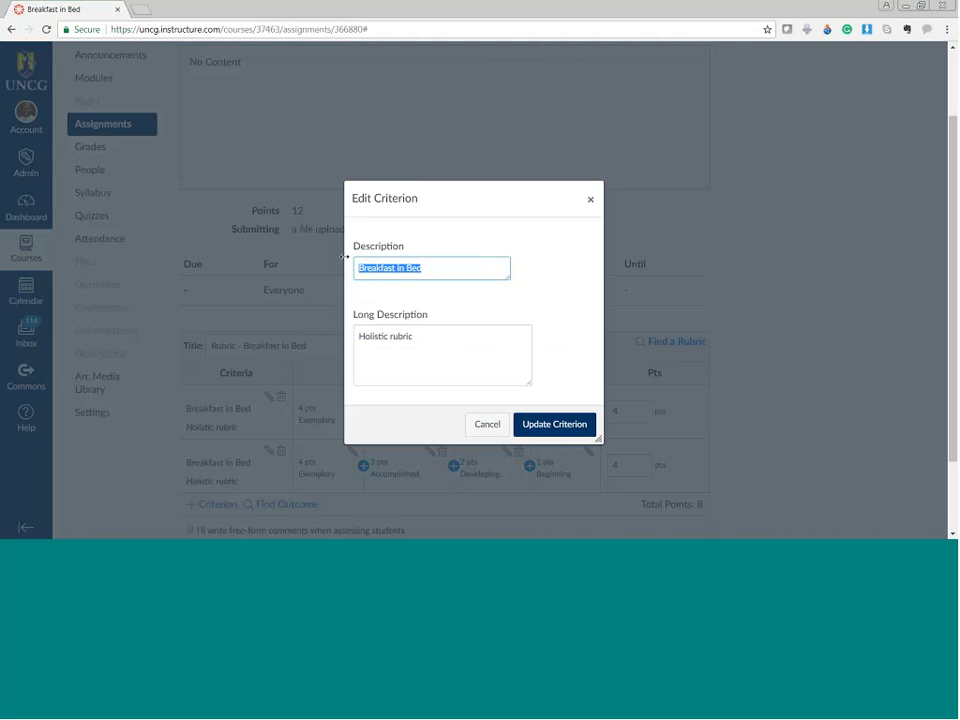
text(Presentation)
key(Return)
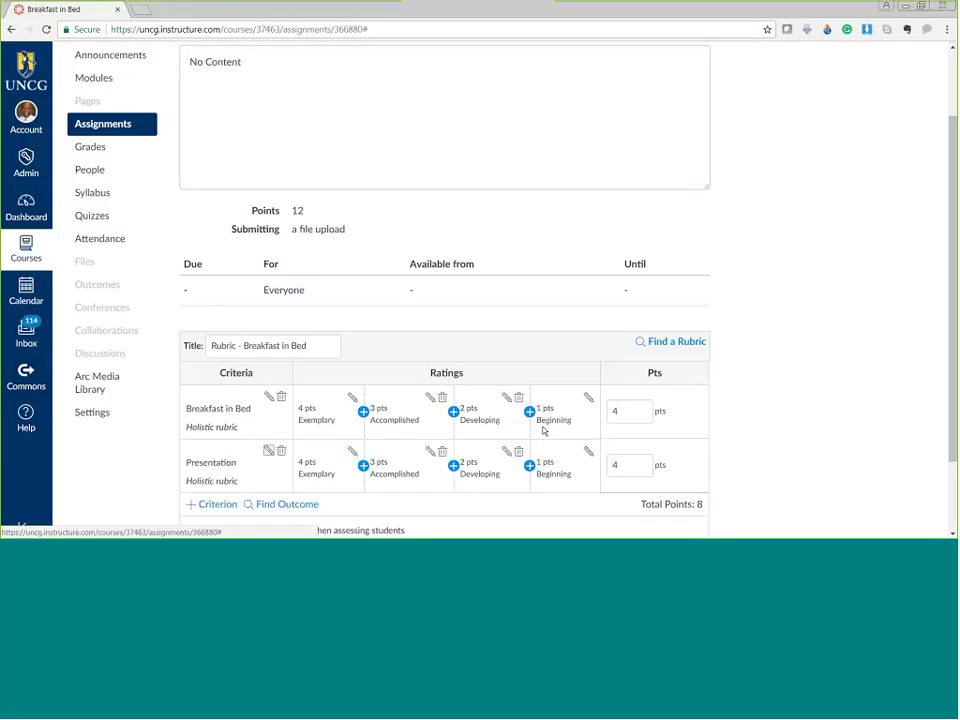
Change the description of the rubric's first criterion to "Food".
click(268, 397)
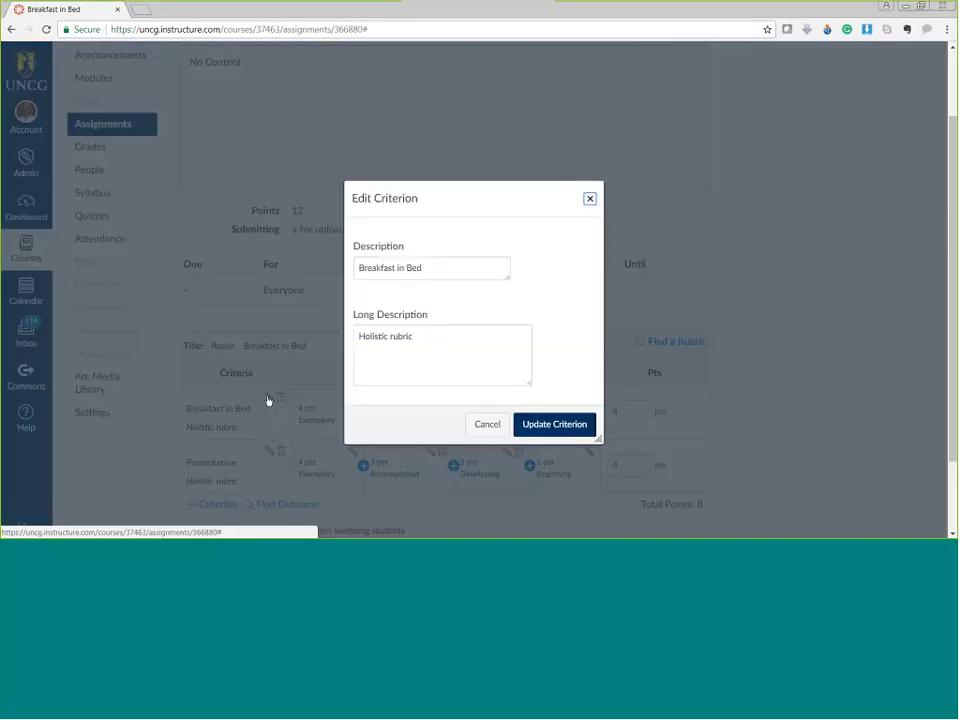
triple_click(419, 268)
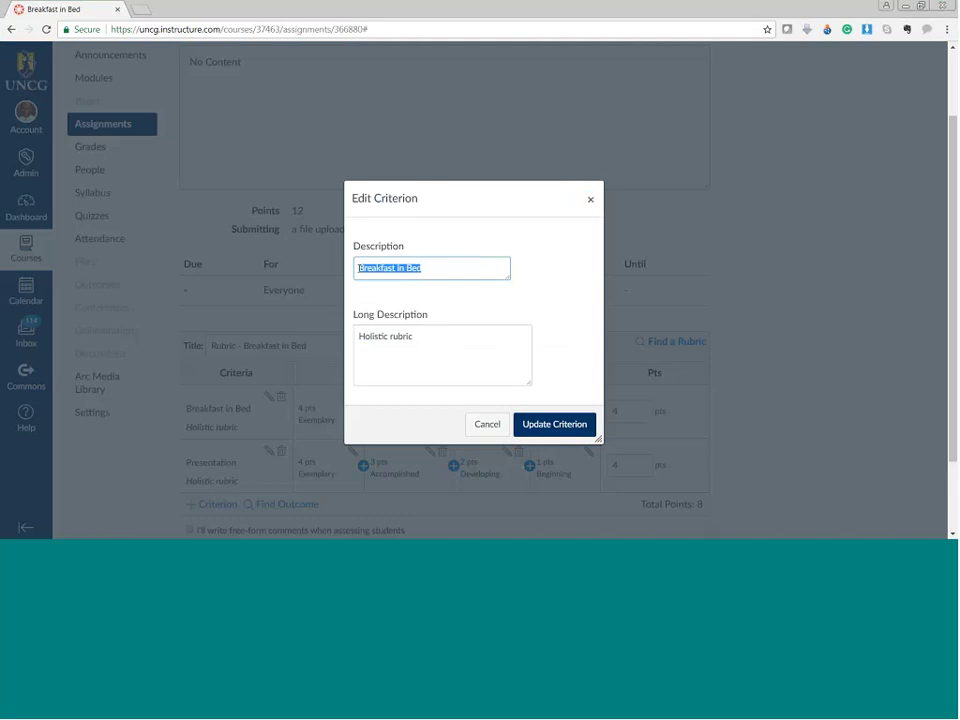
text(Food)
click(548, 424)
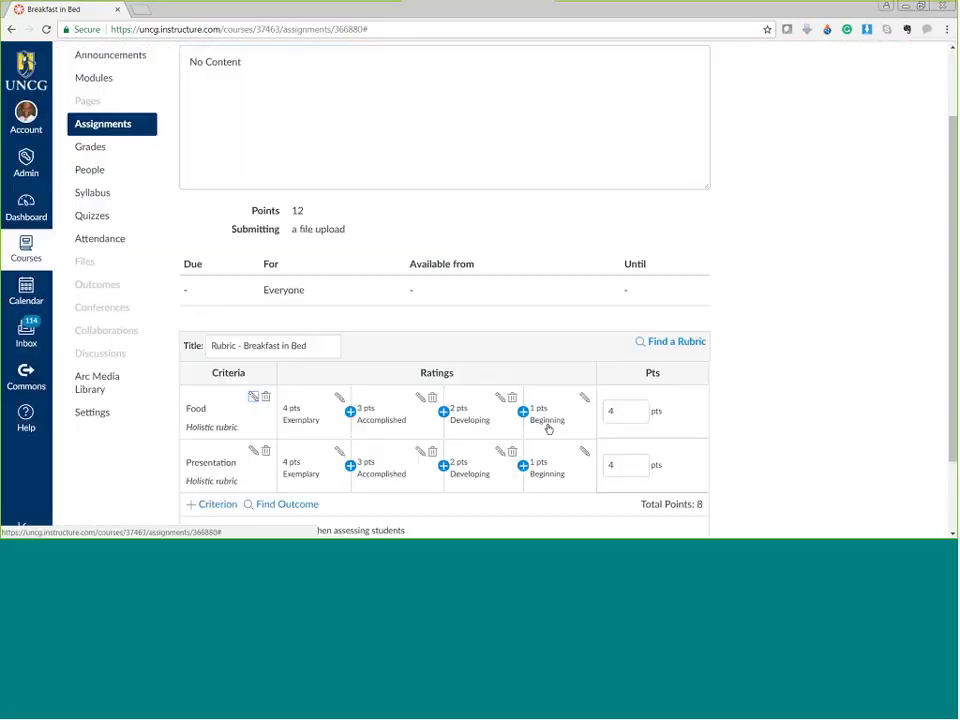
Duplicate the Food criterion and give the copy the description "Comfort".
scroll(445, 300, down, 2)
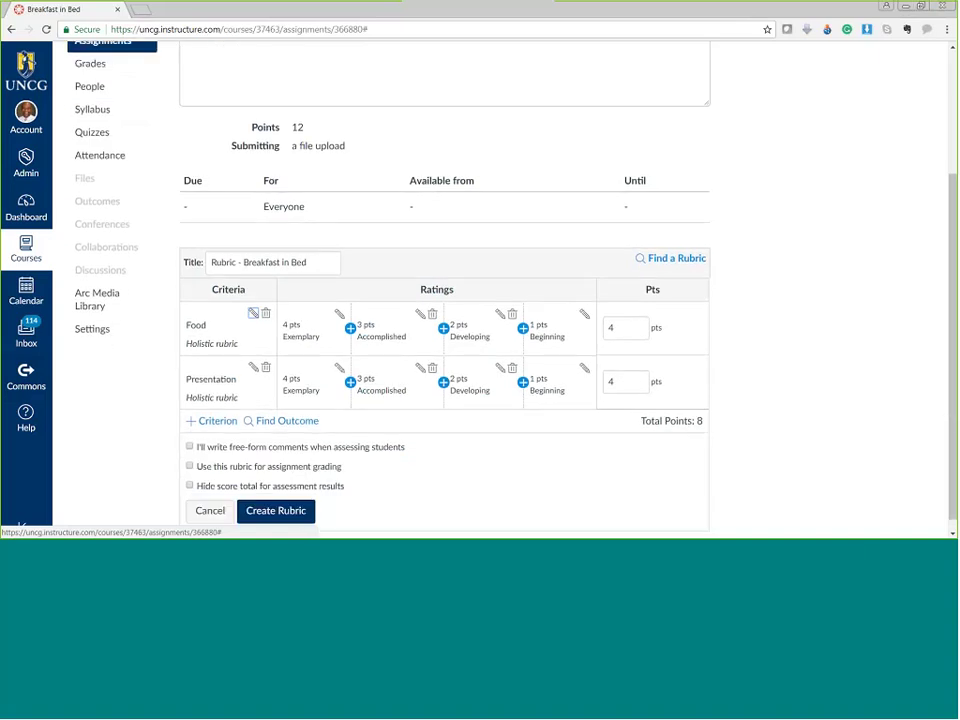
click(206, 423)
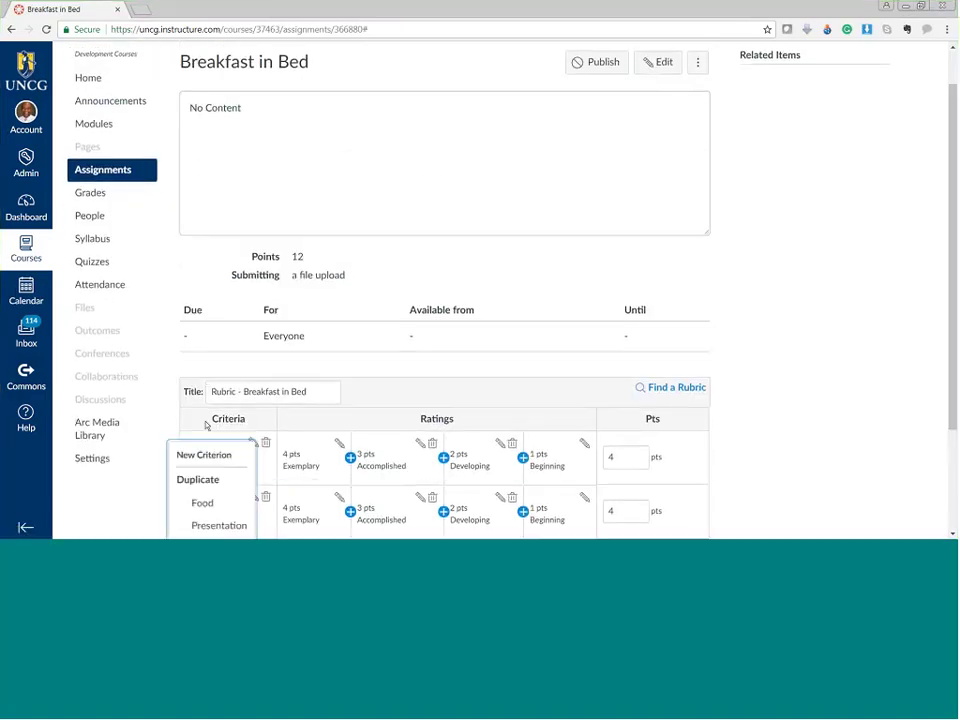
click(201, 504)
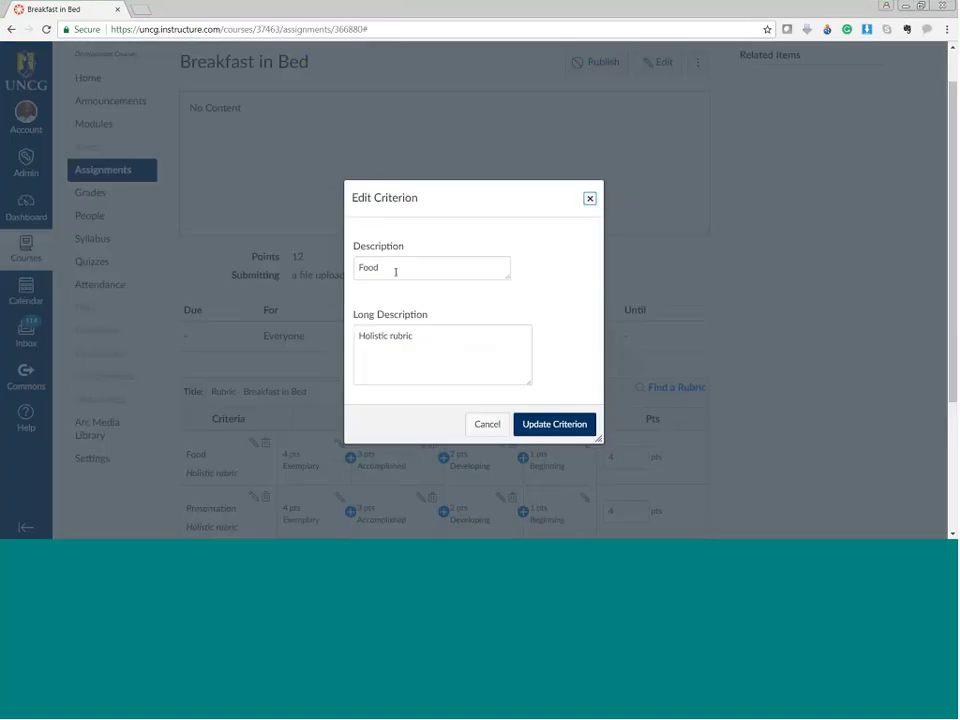
drag(395, 271, 351, 265)
text(C)
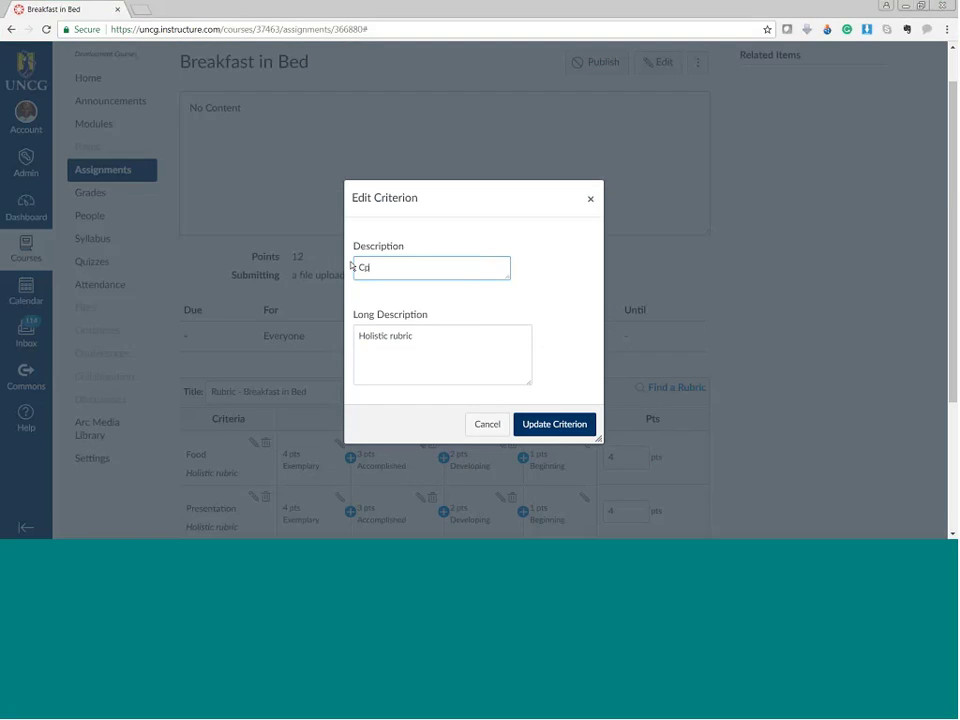
text(omfort)
click(552, 431)
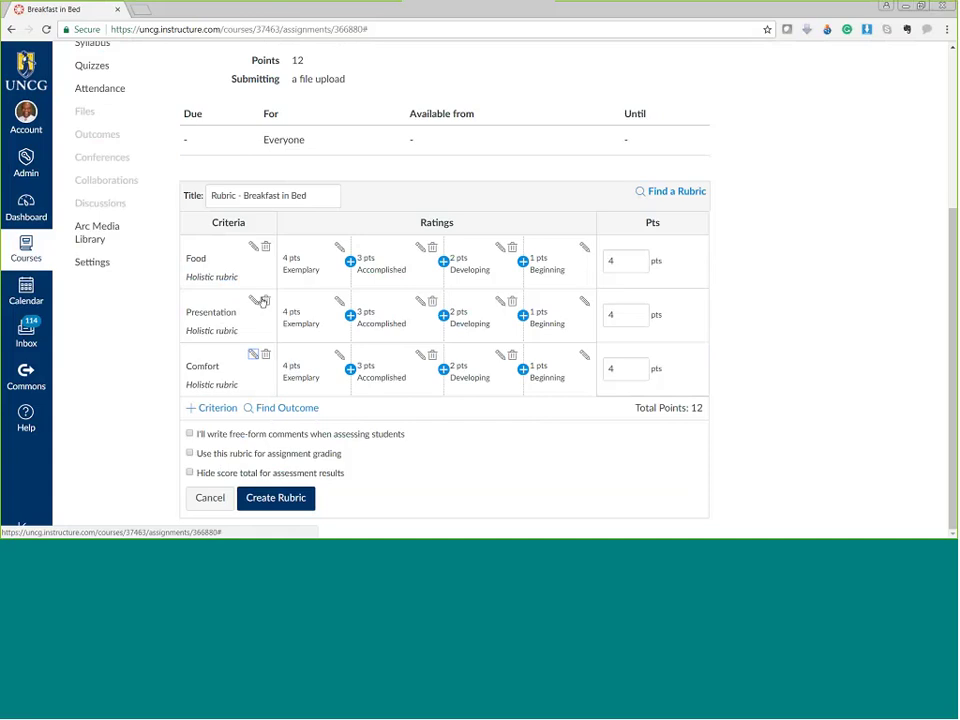
Give the Food criterion's Exemplary rating the description "All food is perfectly cooked".
click(340, 247)
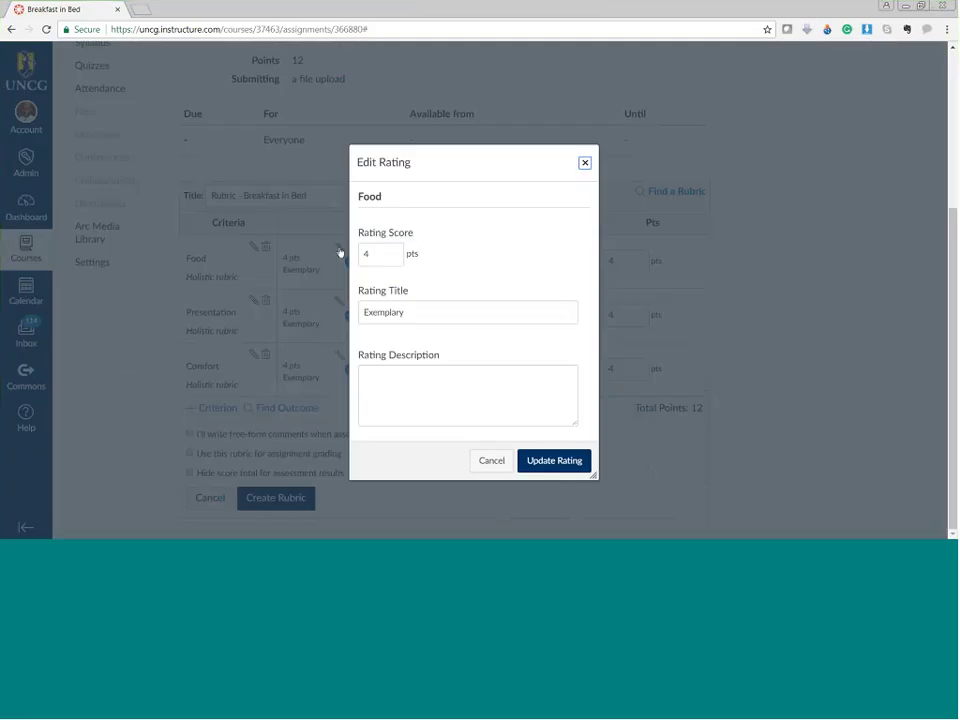
click(396, 392)
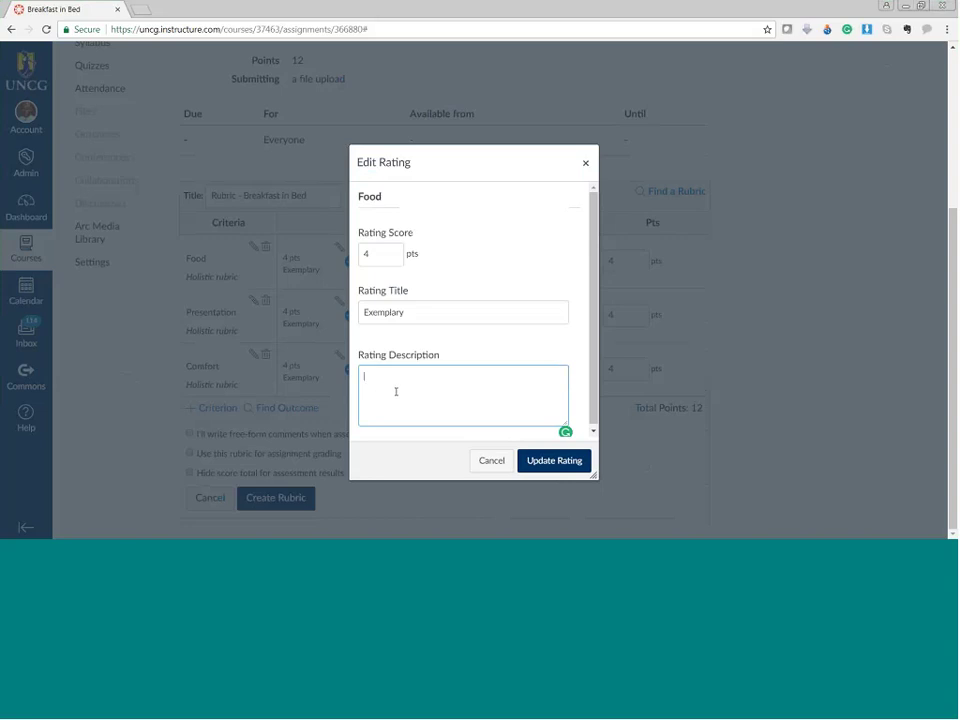
text(All food is perfectlyt)
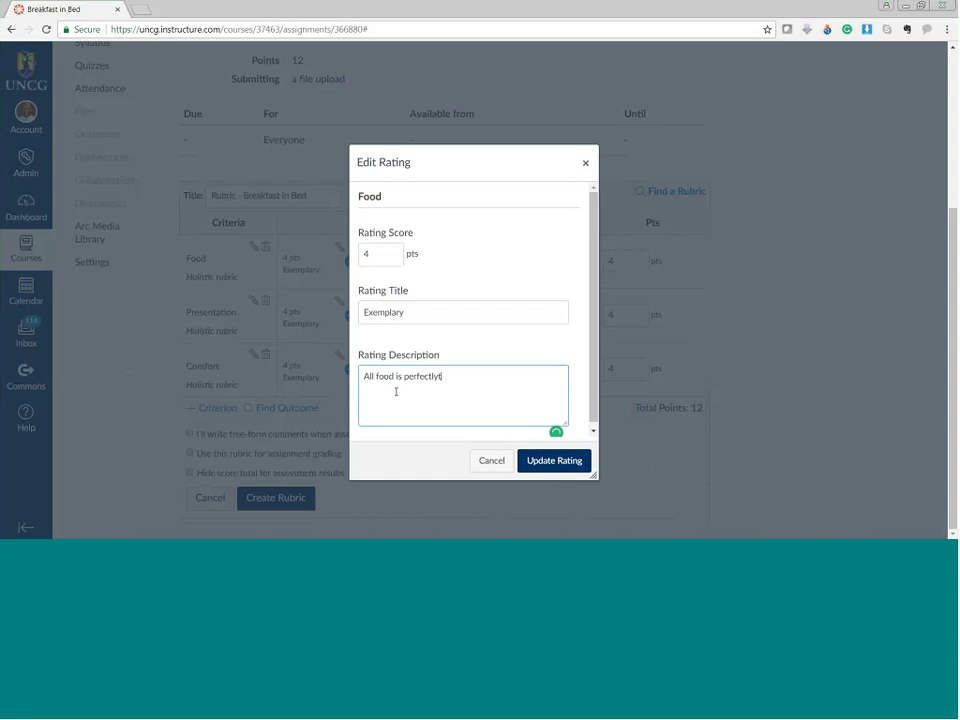
text(cooked)
click(530, 467)
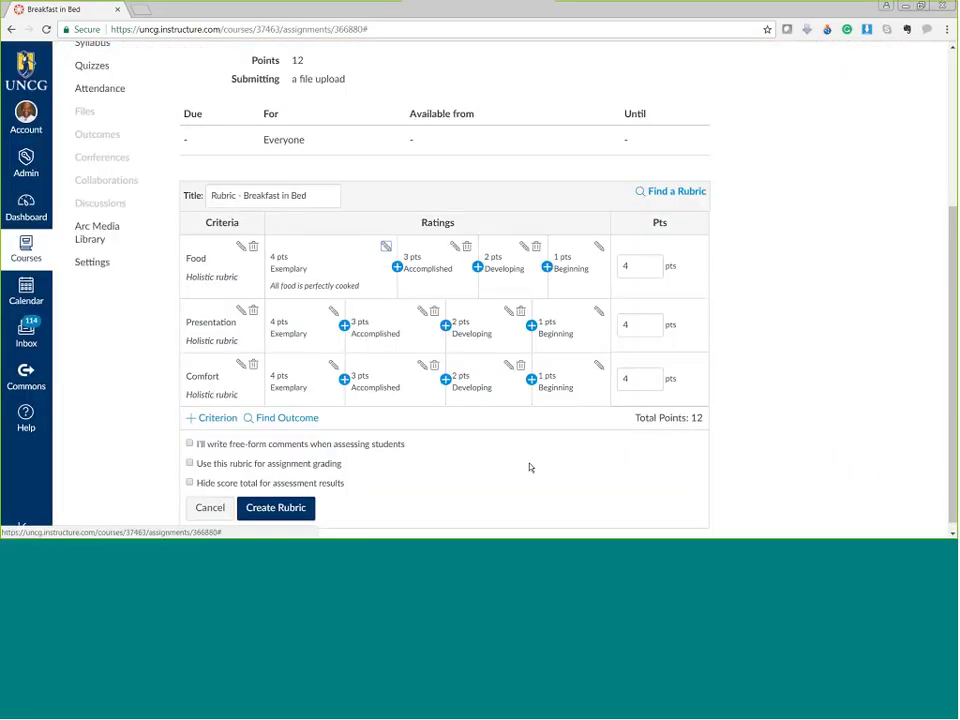
Give the Presentation criterion's Exemplary rating the description "Food was served on a clean tray.".
click(334, 311)
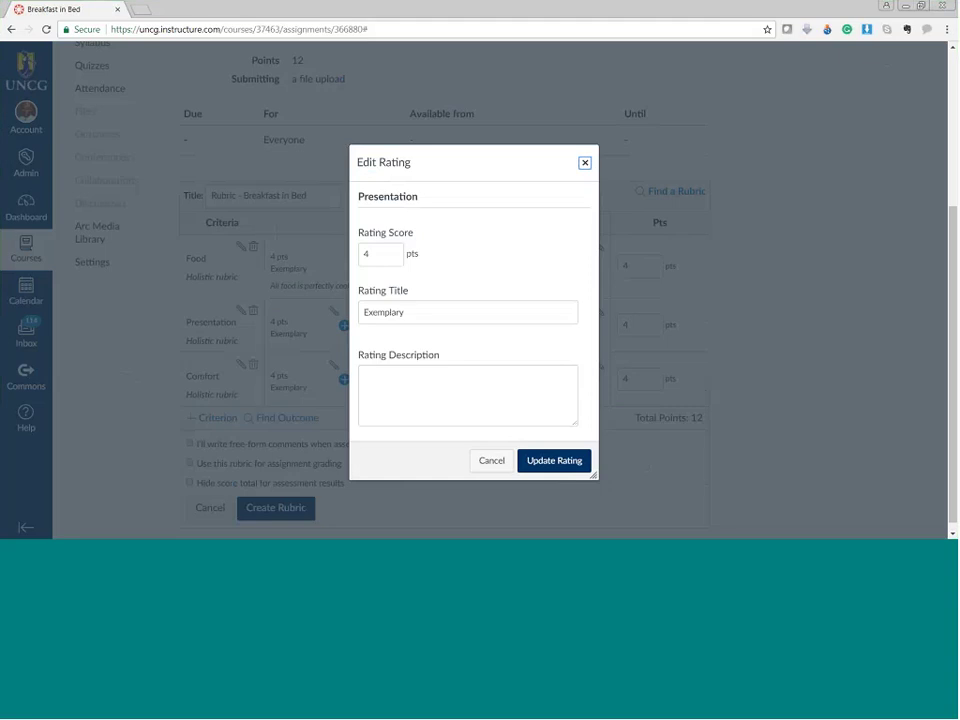
click(376, 384)
scroll(376, 384, up, 1)
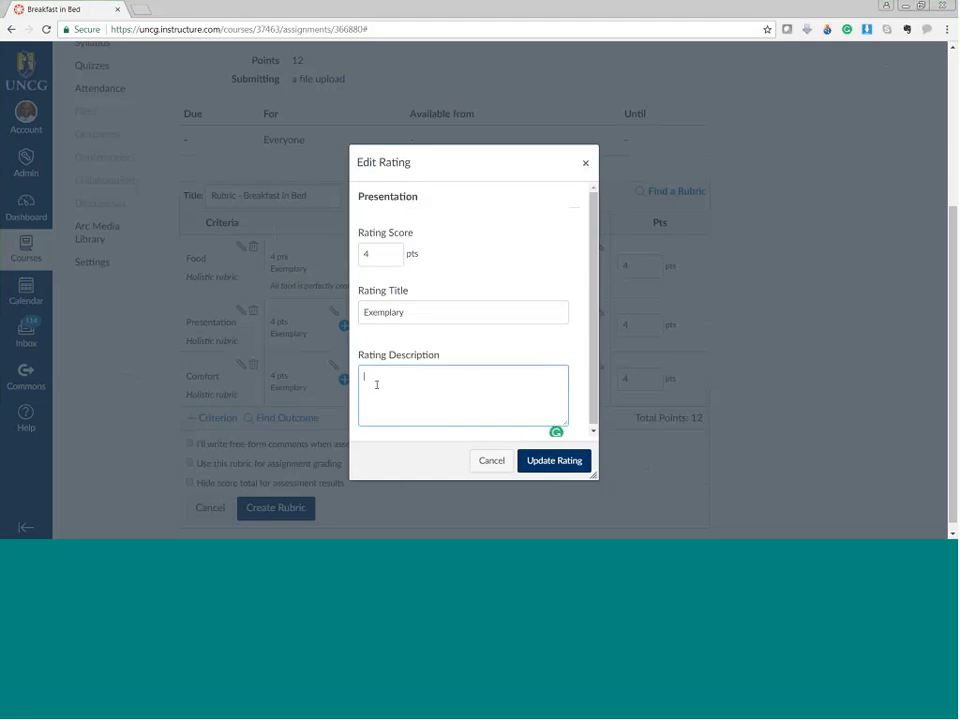
text(Food was sd)
text(rved on a clean)
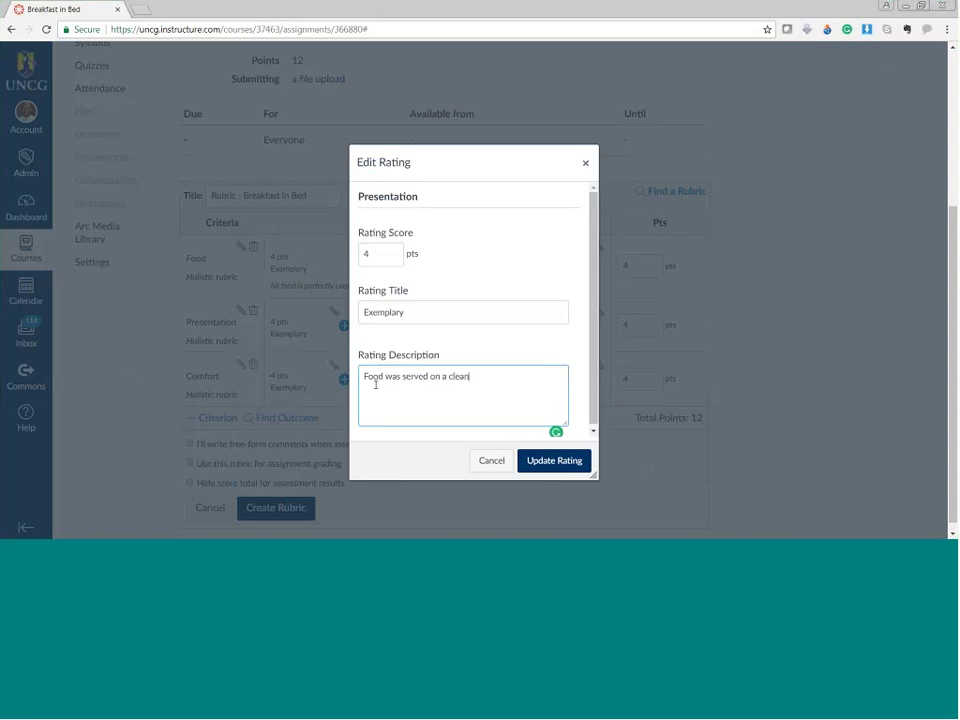
text( tray.)
click(568, 465)
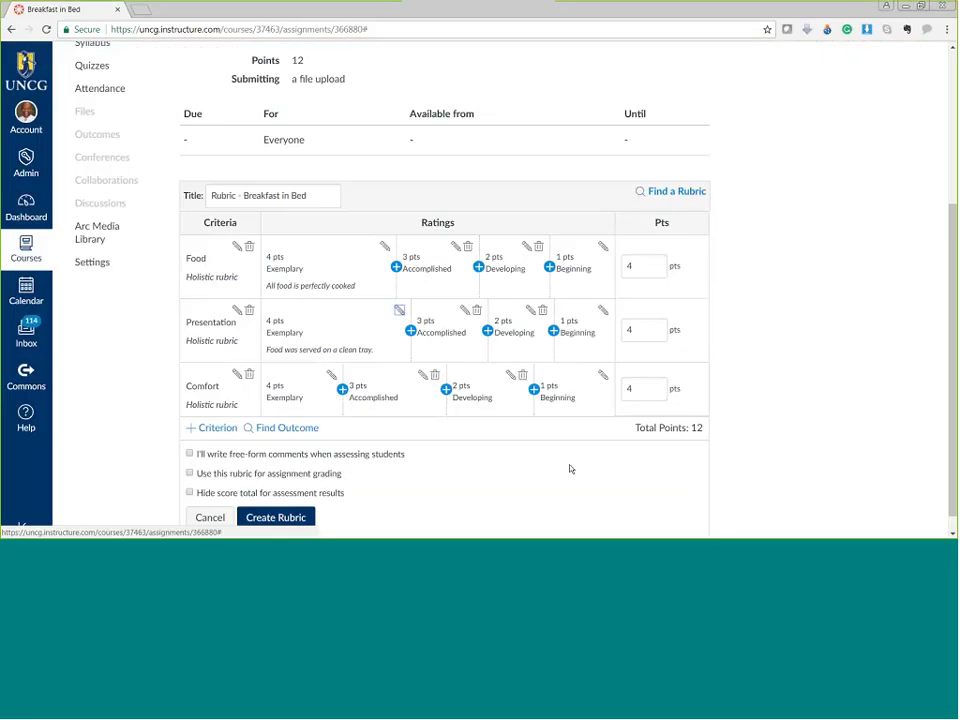
Give the Comfort criterion's Exemplary rating the description "Recipient was woken gently and lovingly".
click(332, 378)
click(368, 376)
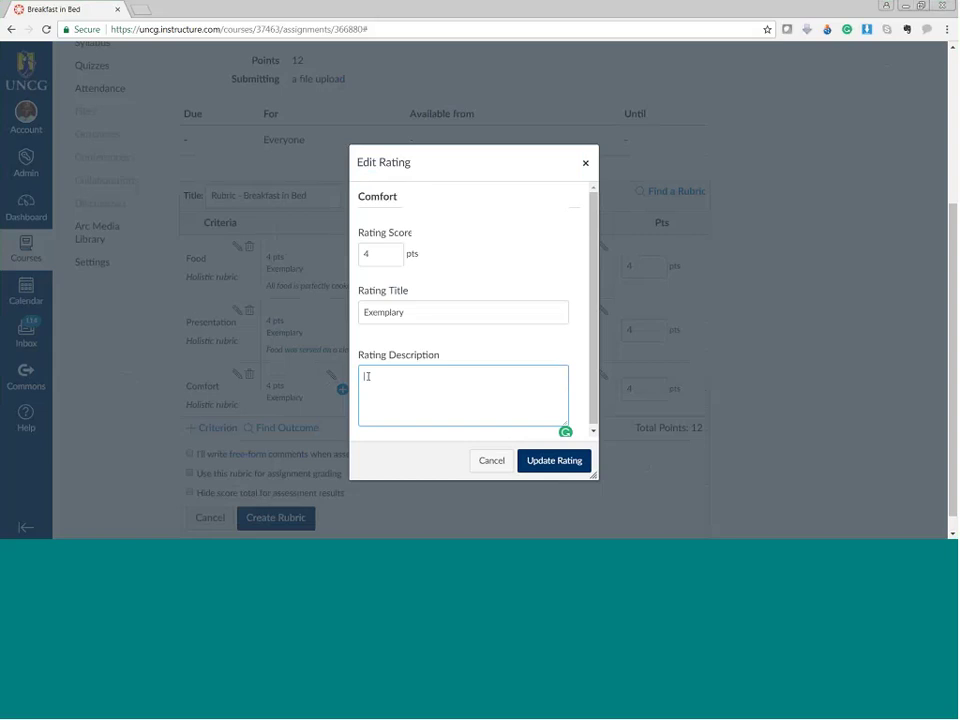
text(E)
text(ecipient)
text( was wo)
text(ken)
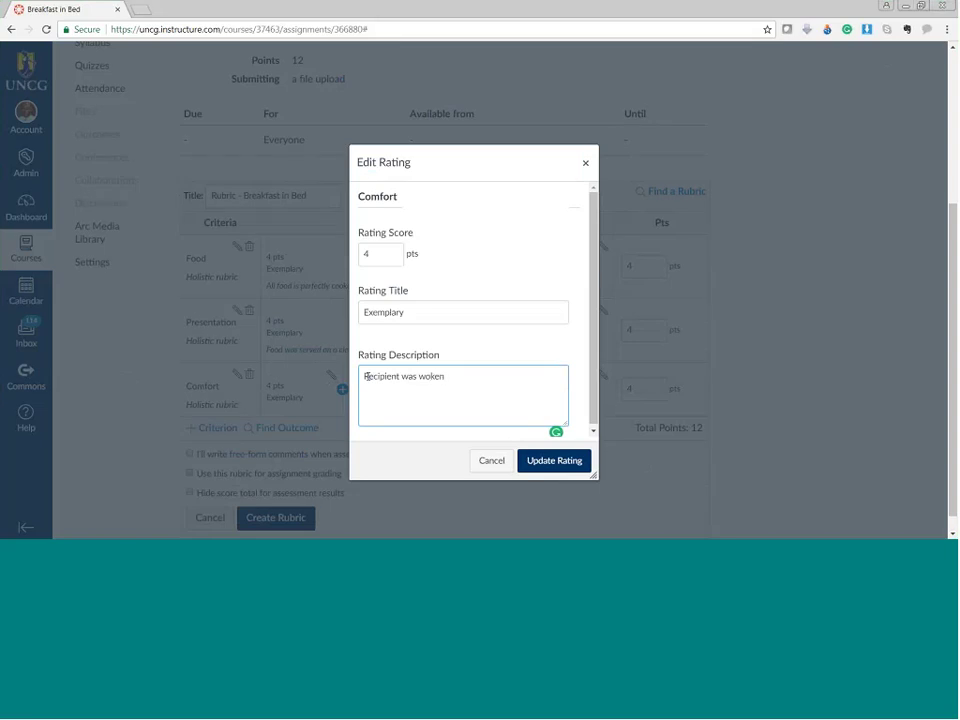
text( gently and lovingly)
click(535, 462)
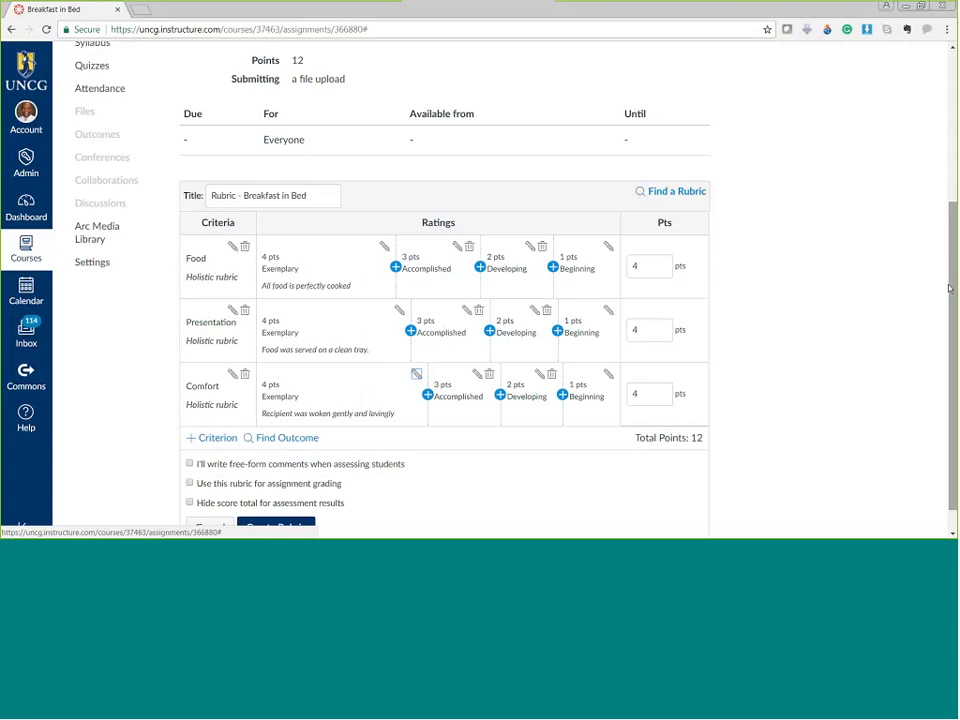
Turn on the rubric option for writing free-form comments when assessing students, and turn it off again.
scroll(949, 288, down, 1)
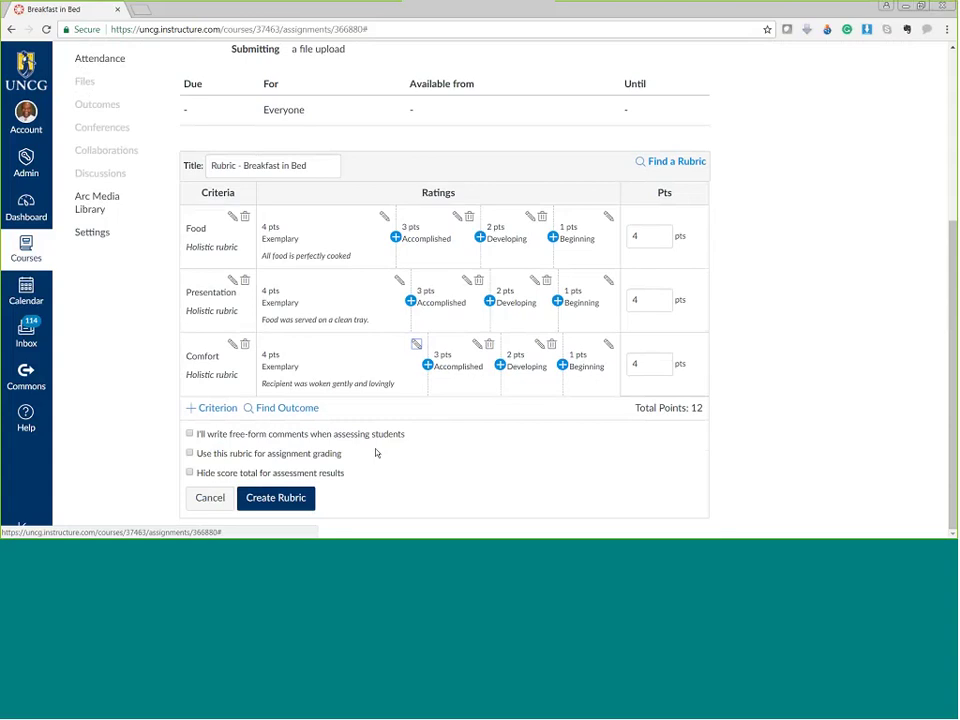
click(190, 435)
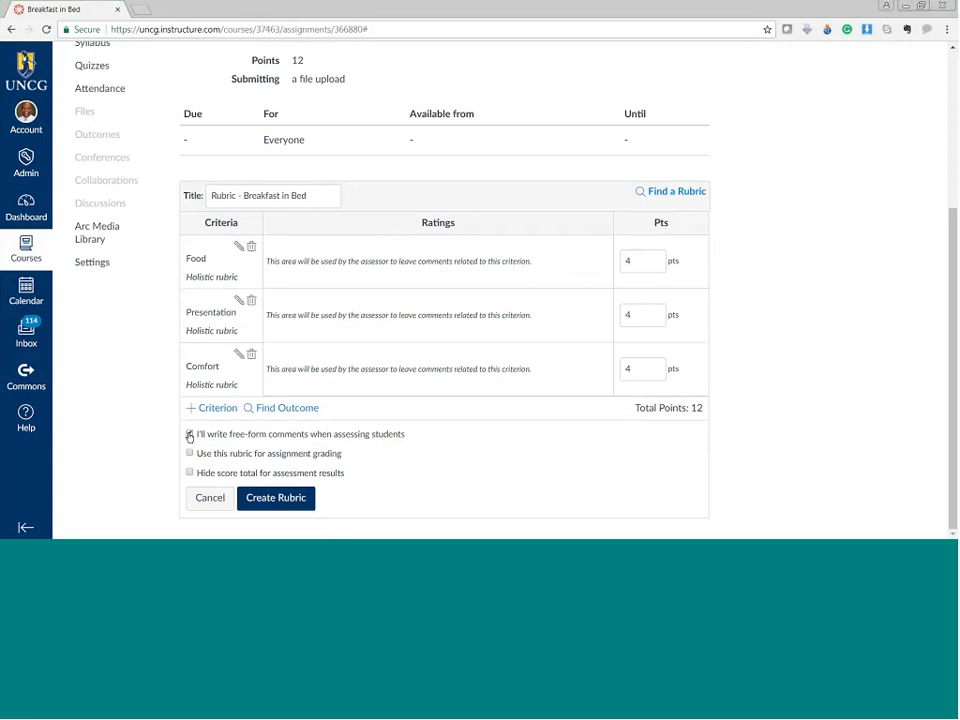
click(189, 435)
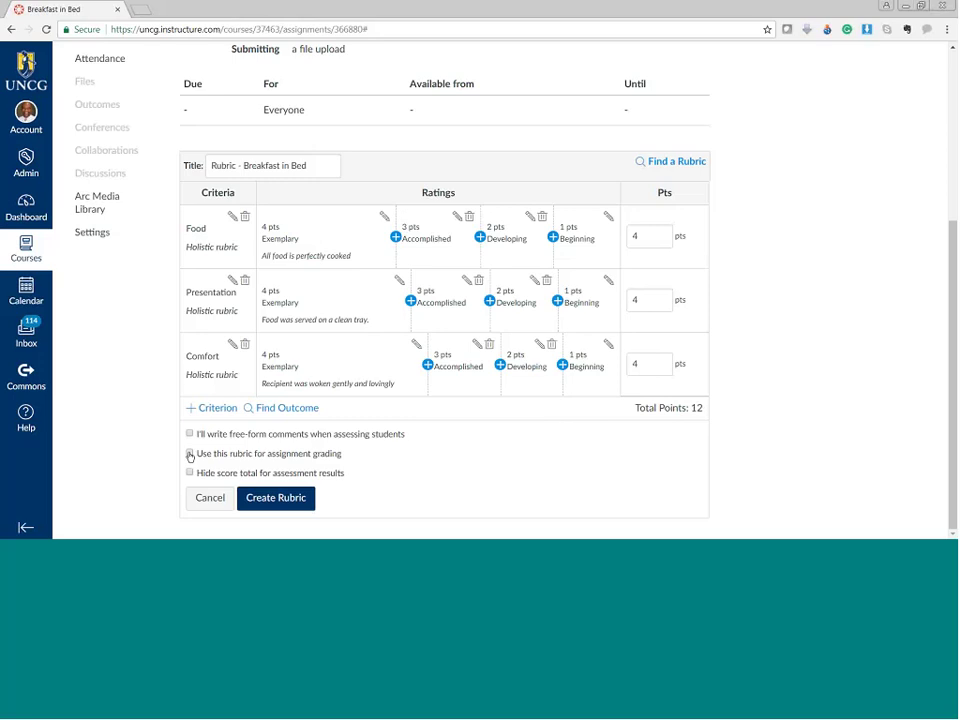
Turn on the option to use this rubric for assignment grading and create the Breakfast in Bed rubric.
click(190, 455)
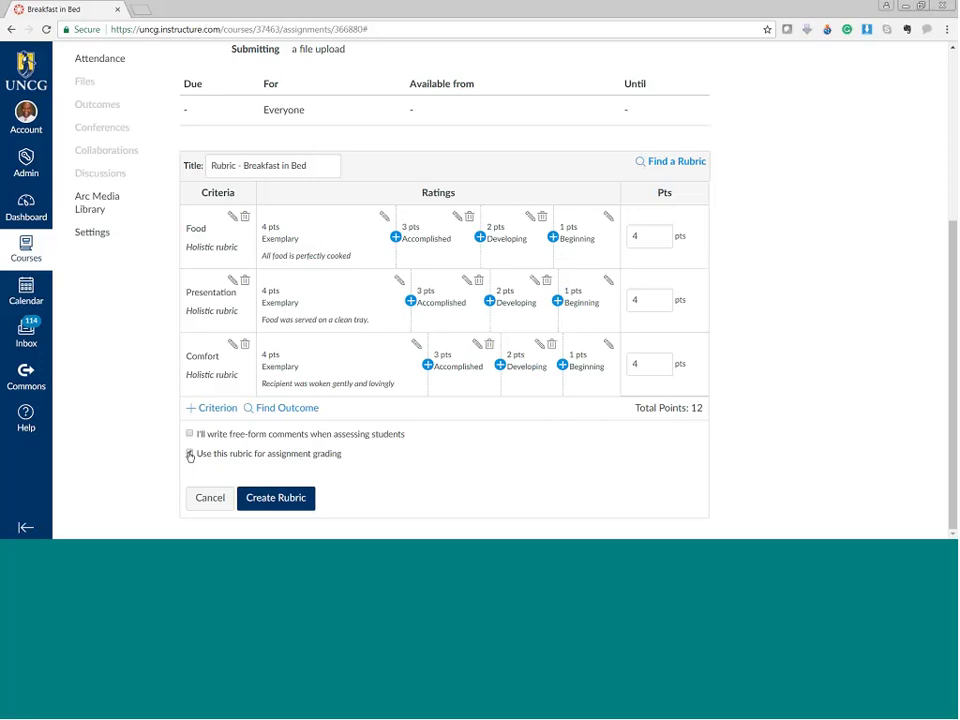
click(190, 455)
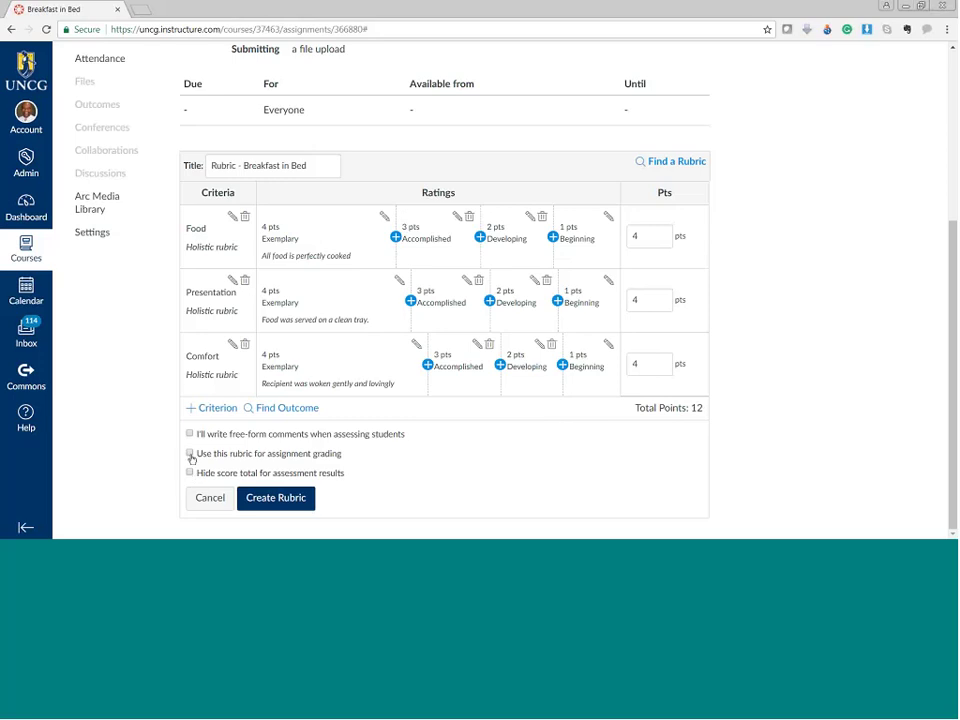
click(190, 454)
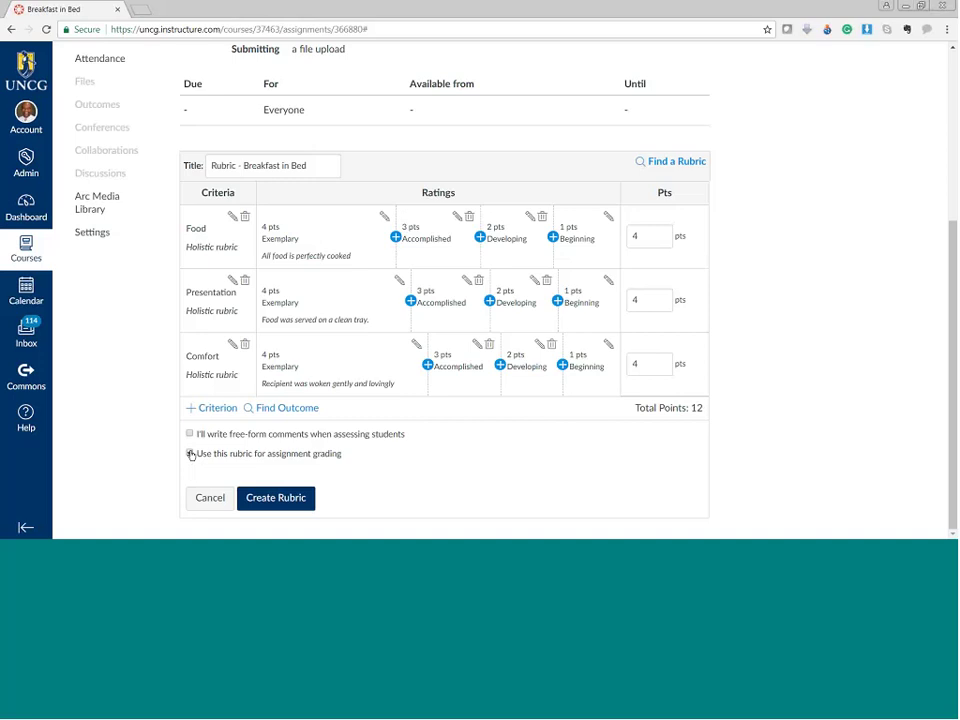
click(276, 498)
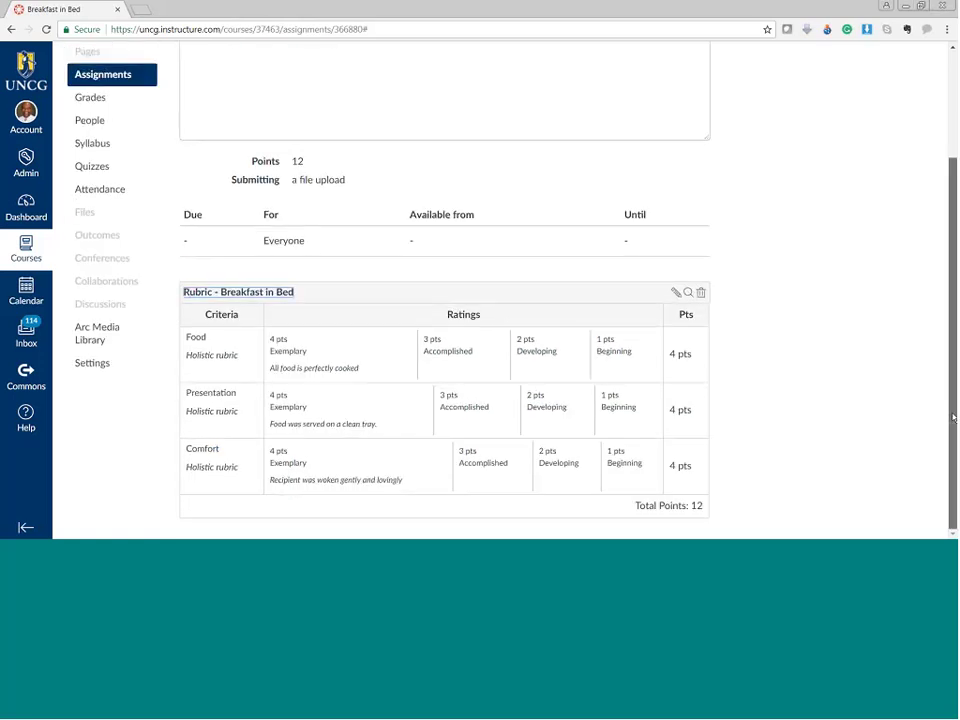
Publish the Breakfast in Bed assignment and reopen it from the course's assignment list to check its rubric.
drag(953, 418, 942, 246)
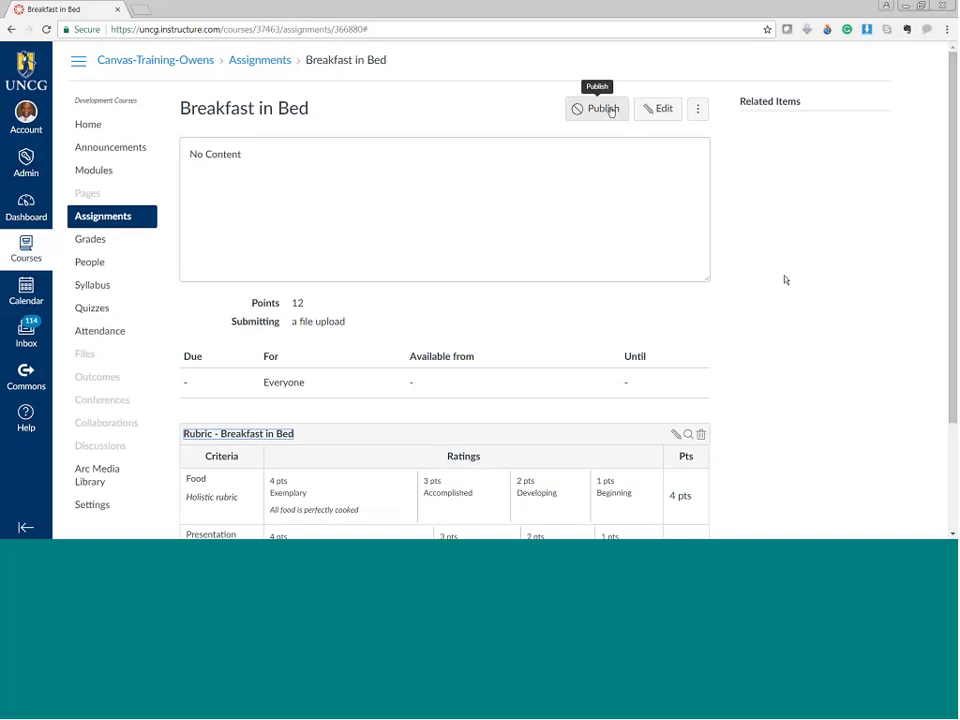
click(611, 111)
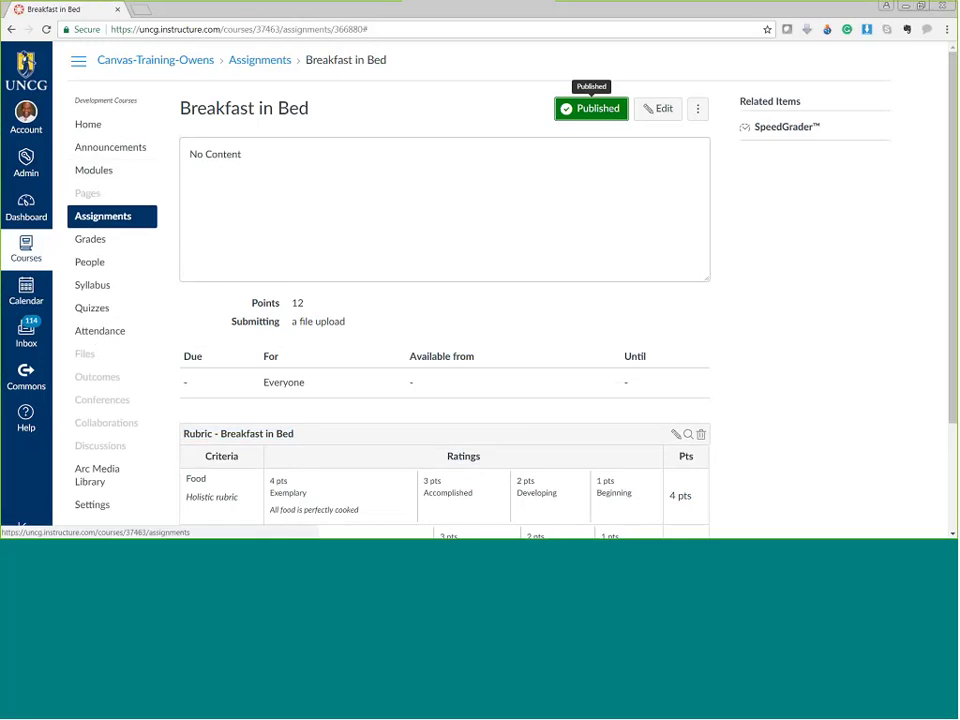
click(102, 217)
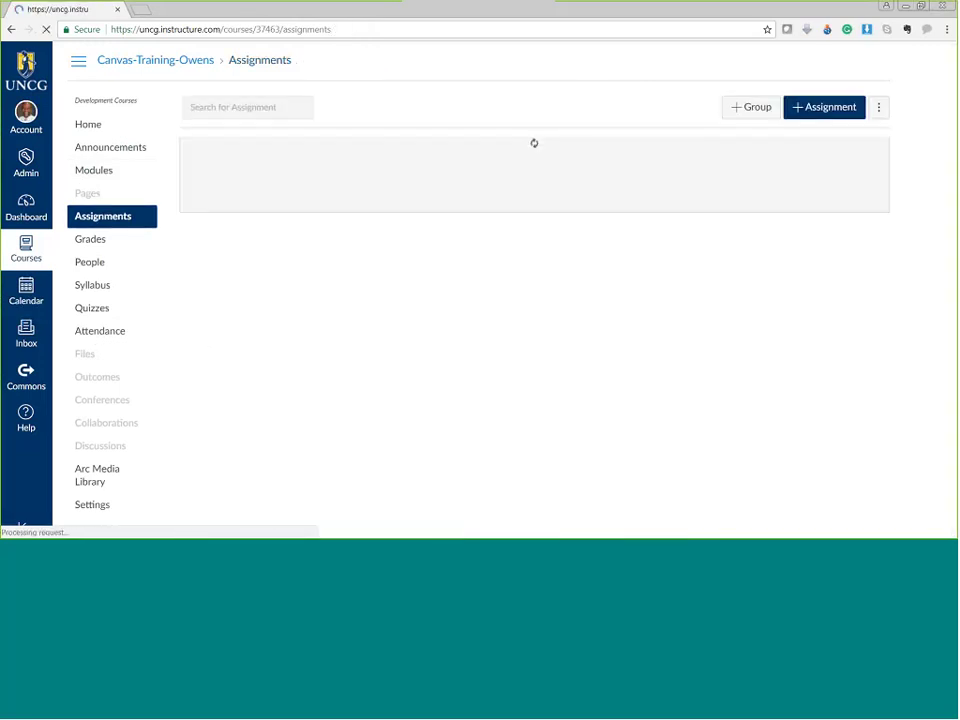
drag(951, 204, 951, 324)
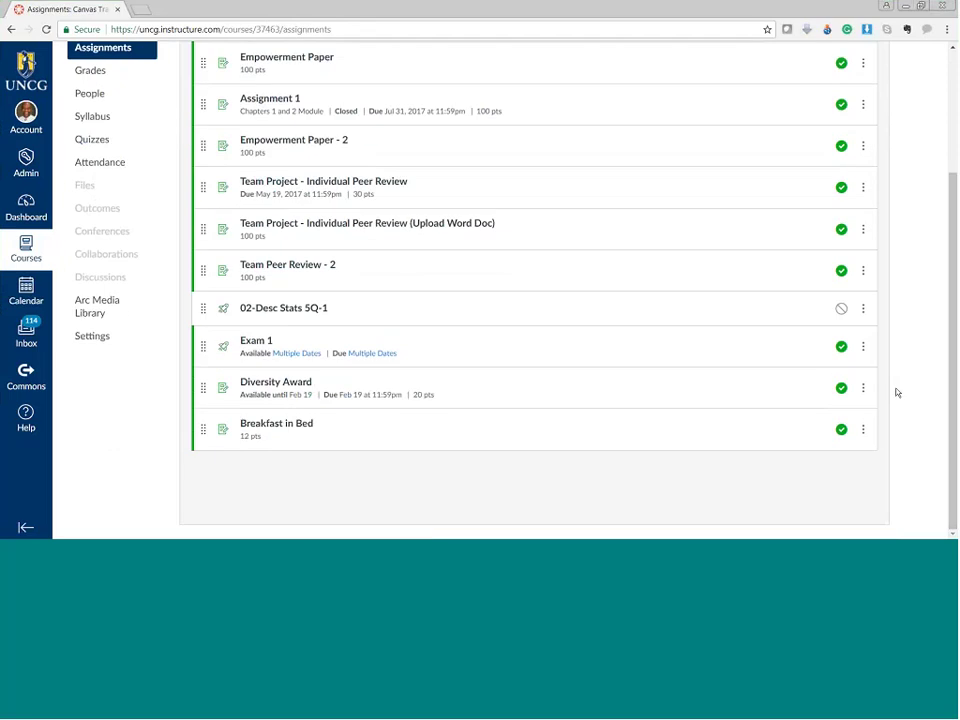
click(288, 432)
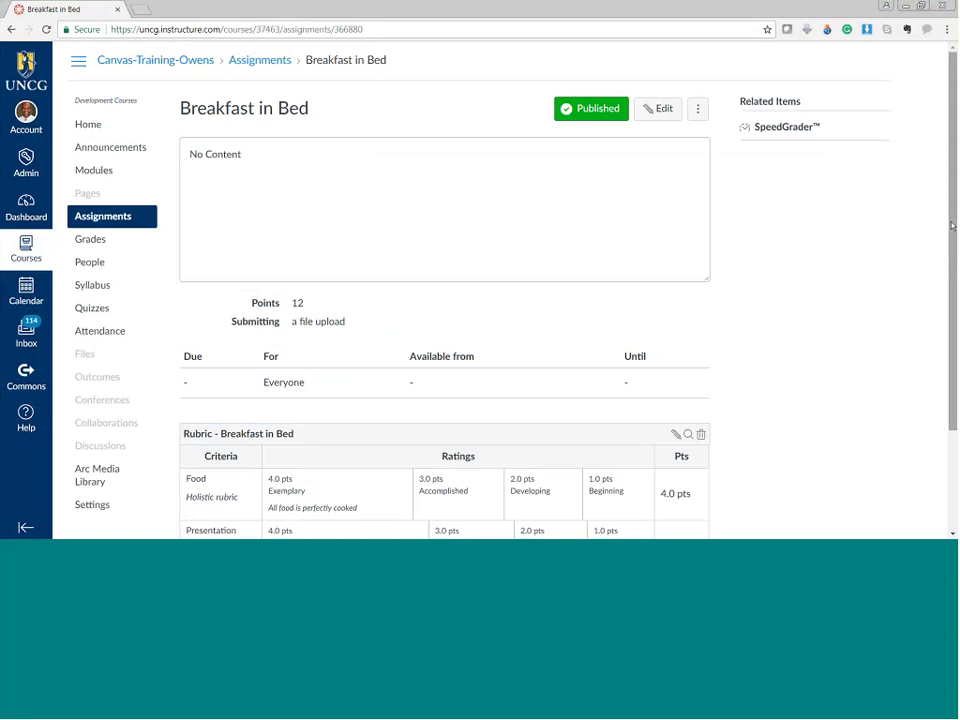
drag(953, 227, 953, 289)
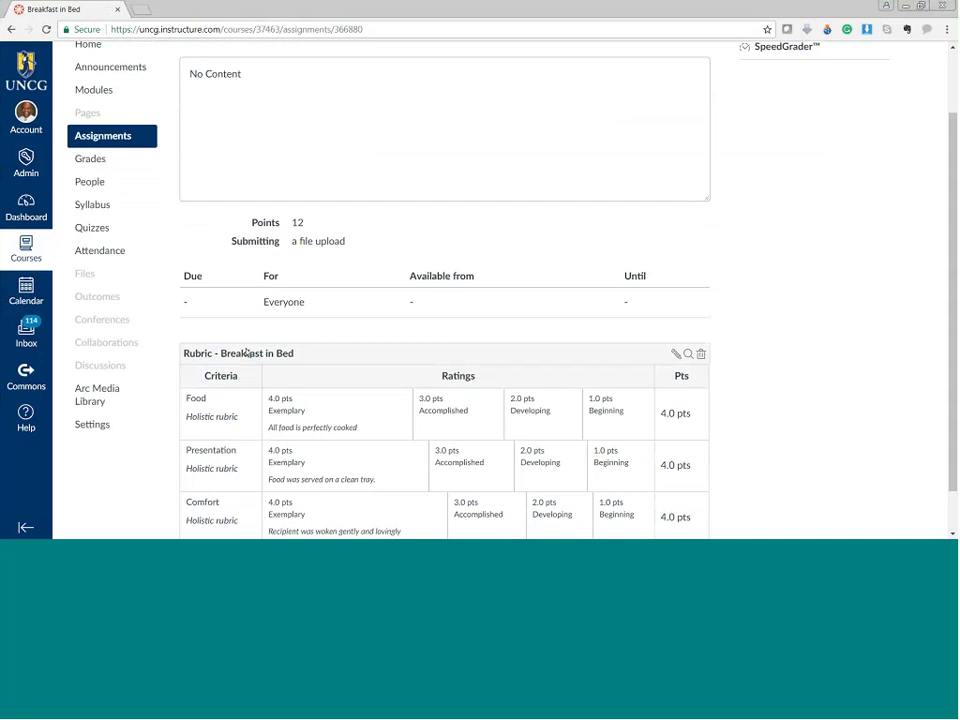
Go to the course's Outcomes, open rubric management and look over the list of course rubrics.
click(90, 300)
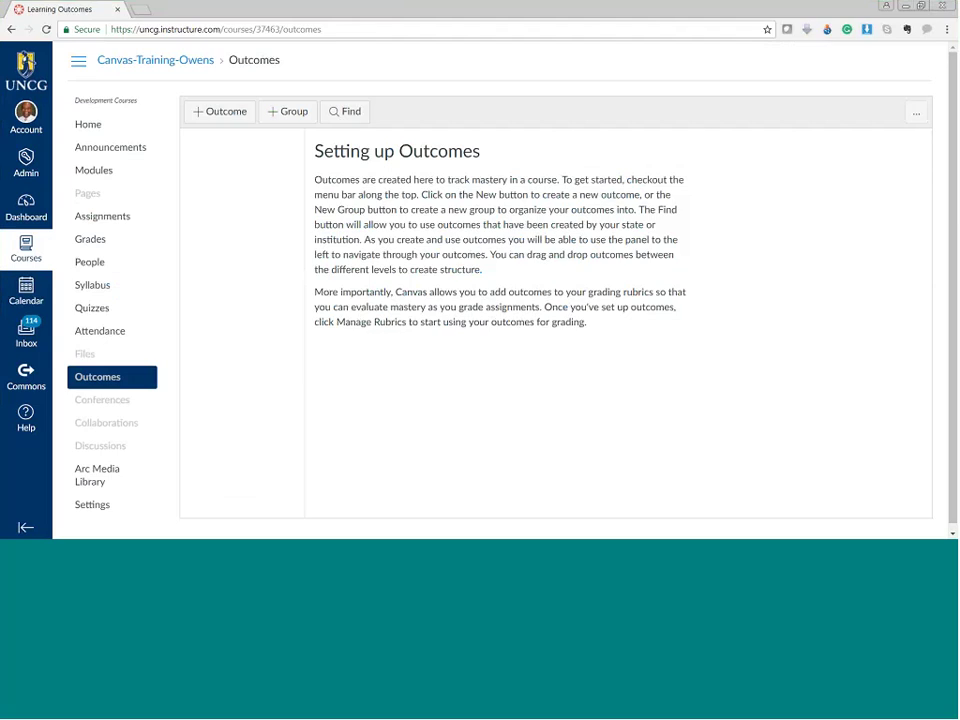
click(915, 119)
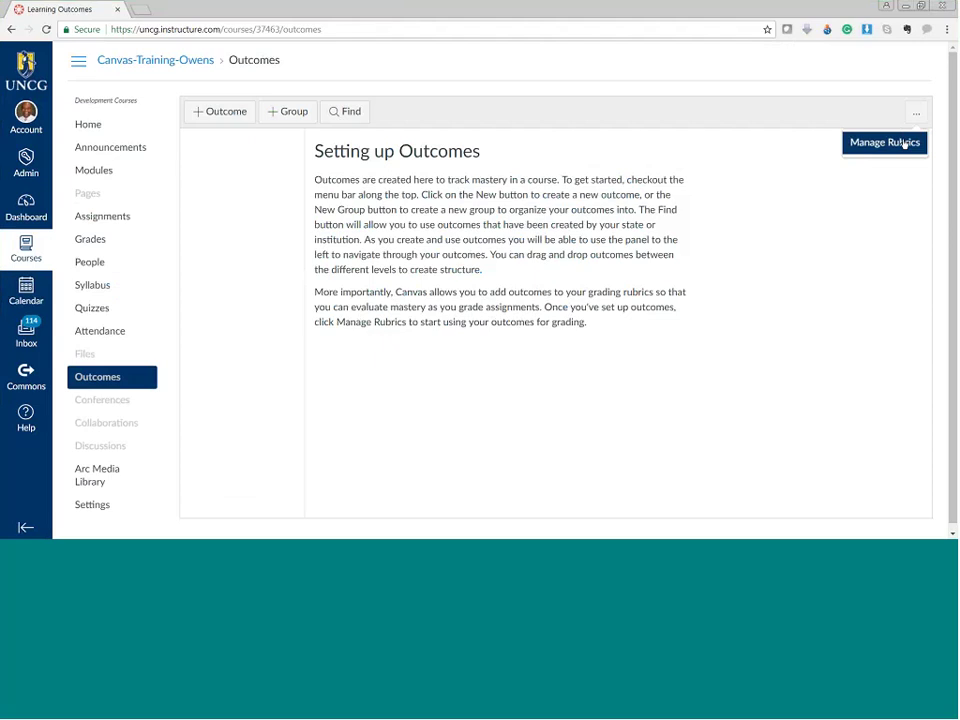
click(885, 143)
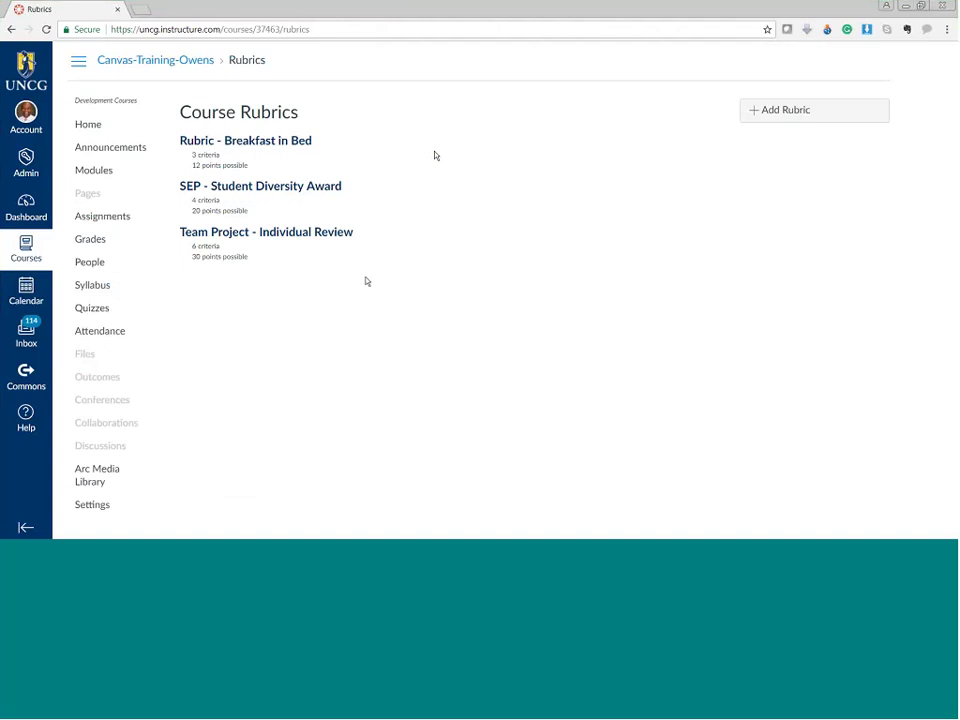
click(284, 148)
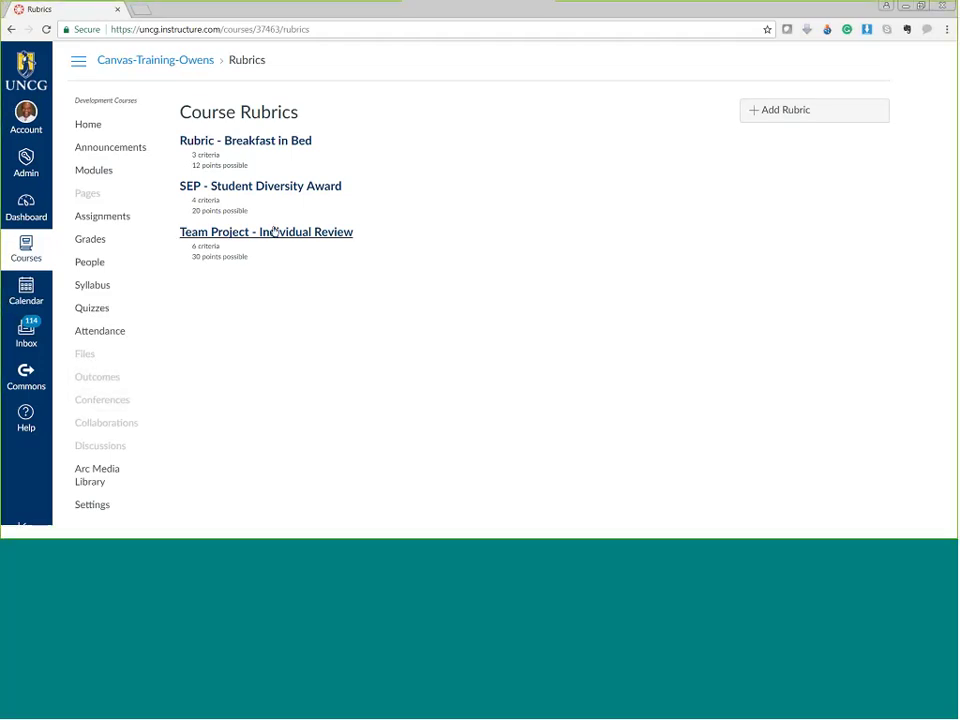
Open the Diversity Award Application assignment and read through the criteria and ratings of its SEP - Student Diversity Award rubric.
click(101, 221)
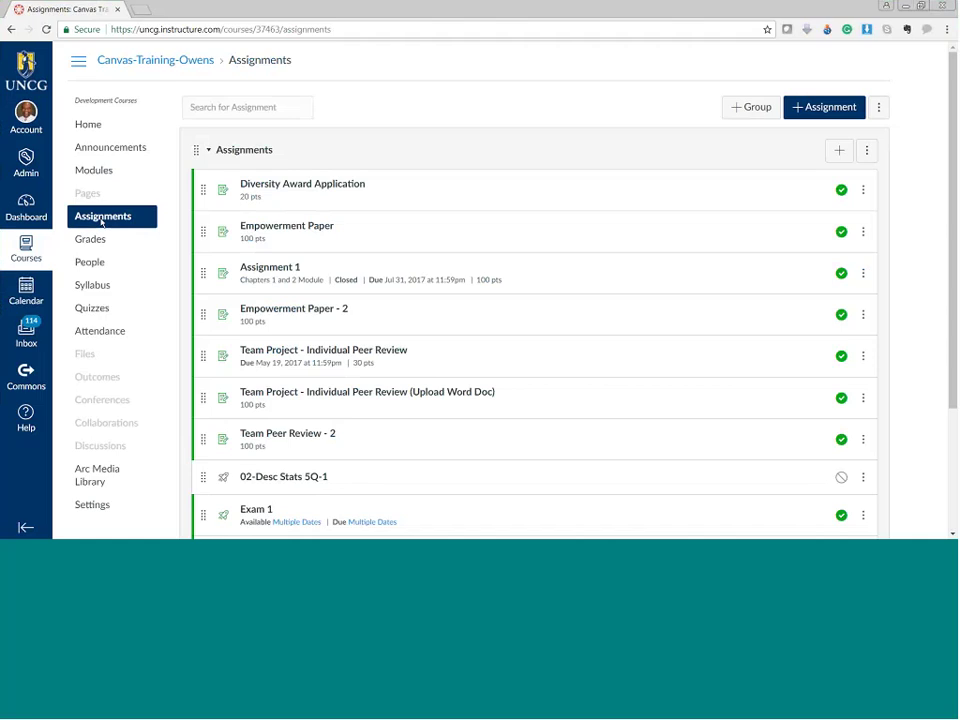
click(283, 190)
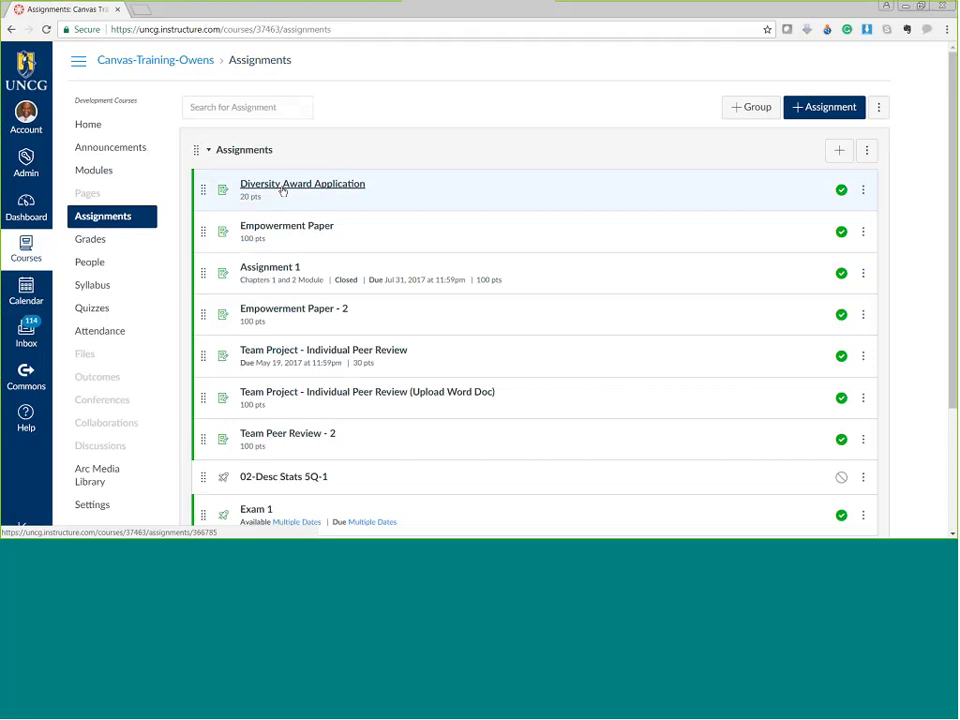
click(283, 191)
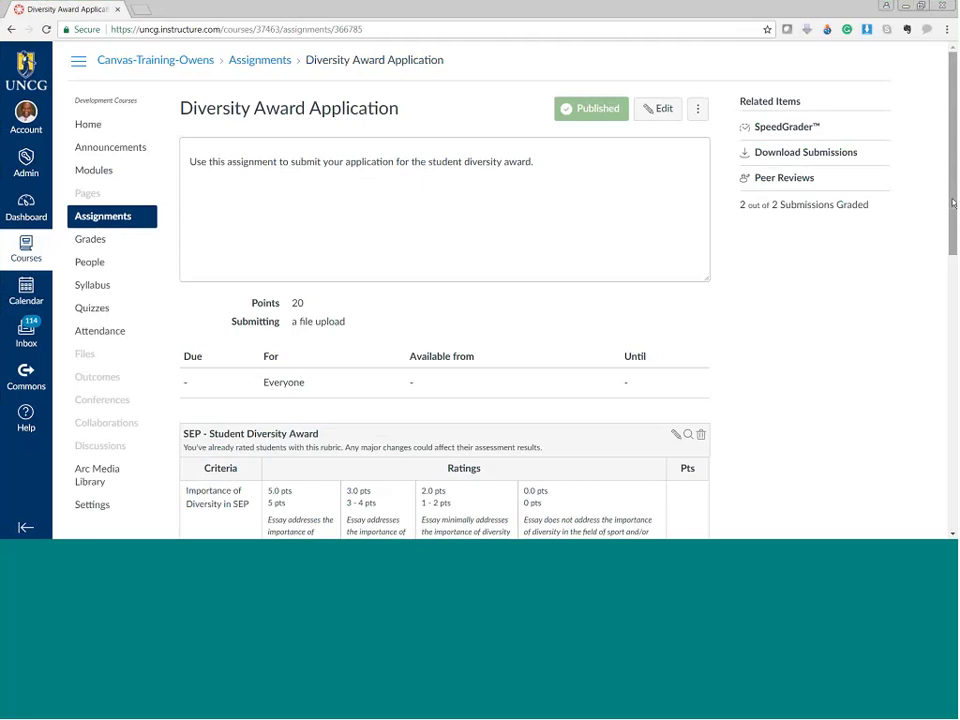
drag(953, 203, 934, 353)
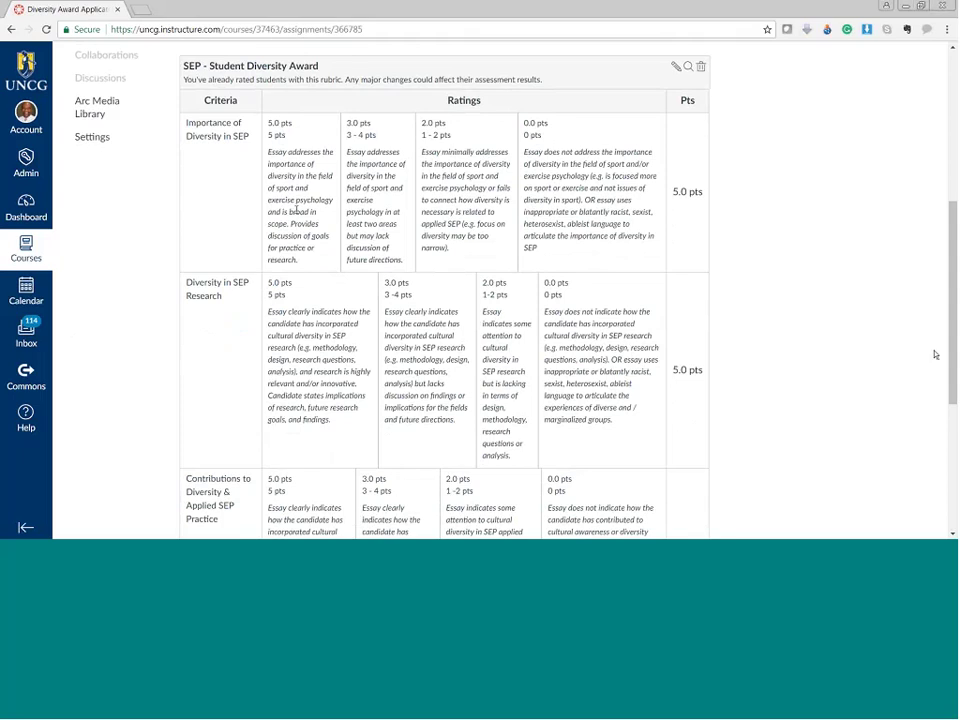
drag(952, 289, 863, 371)
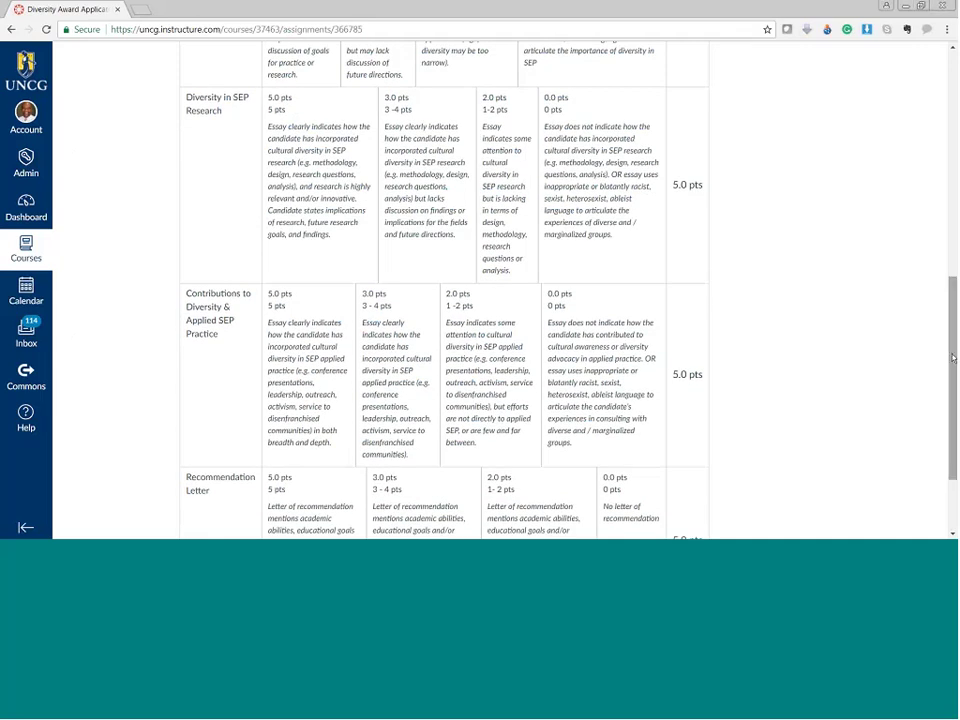
drag(953, 365, 953, 395)
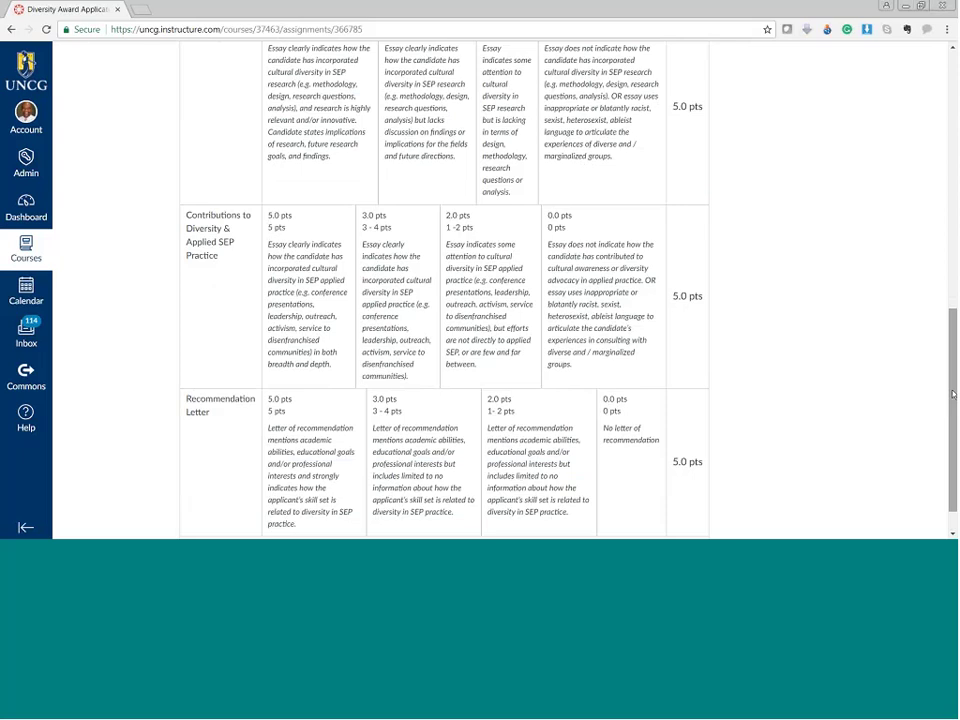
drag(953, 395, 953, 133)
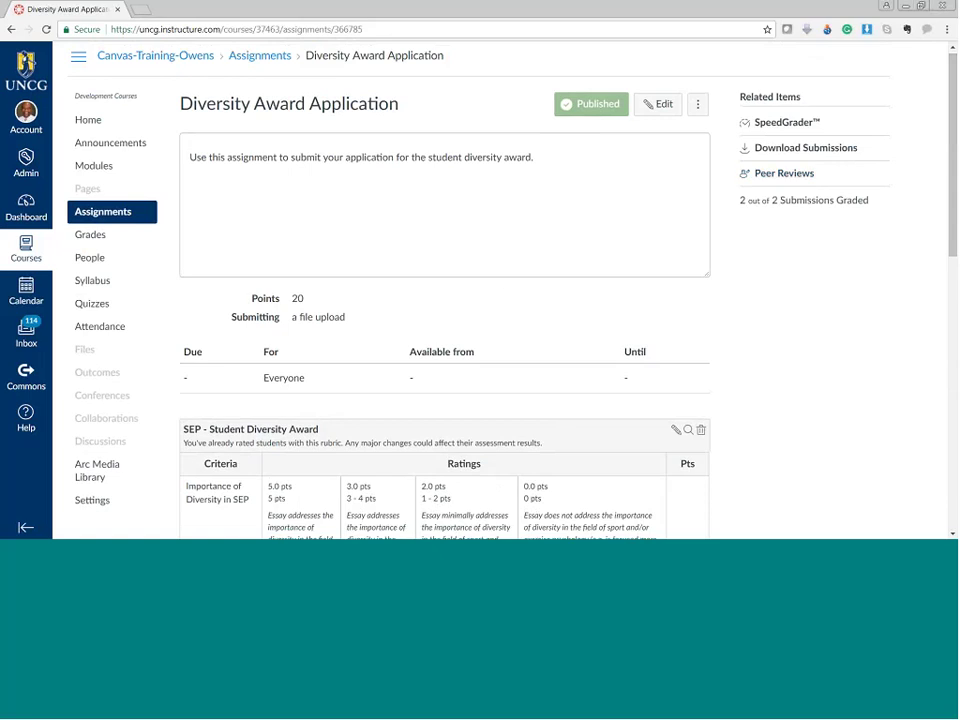
Open the Diversity Award Application in SpeedGrader and show the submission's full rubric in a grading pane widened across the window.
click(780, 128)
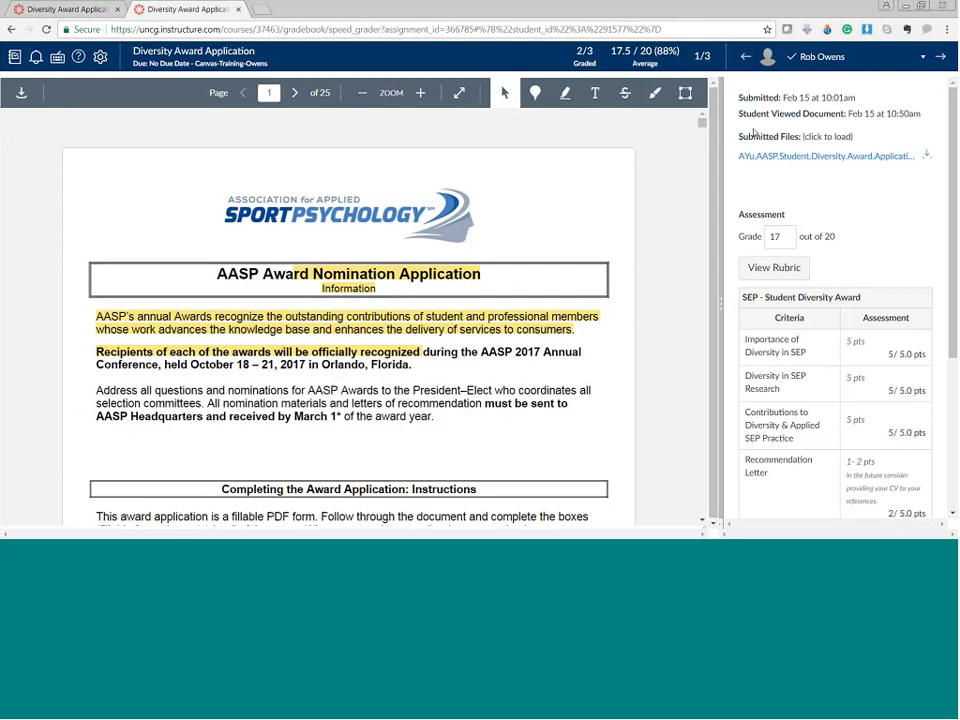
click(759, 270)
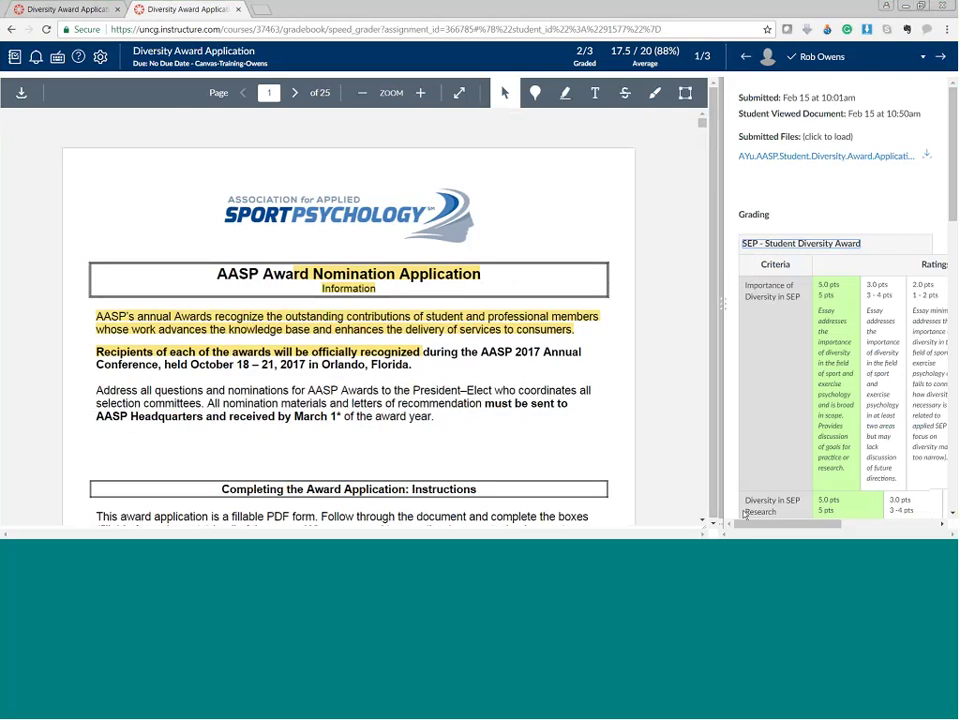
drag(790, 524, 885, 525)
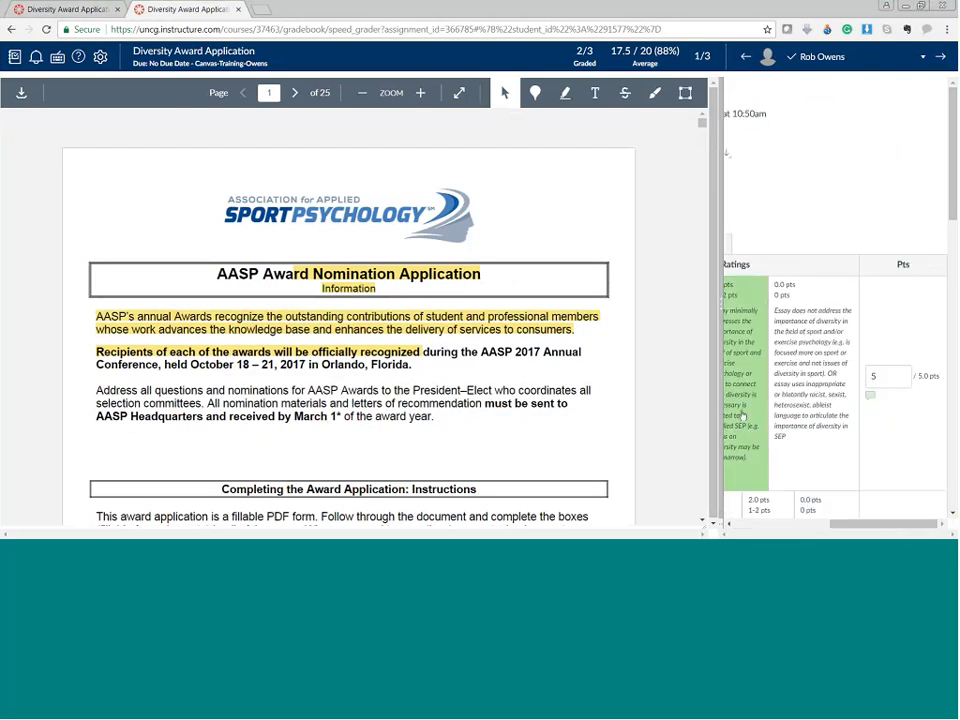
drag(721, 312, 105, 285)
click(105, 285)
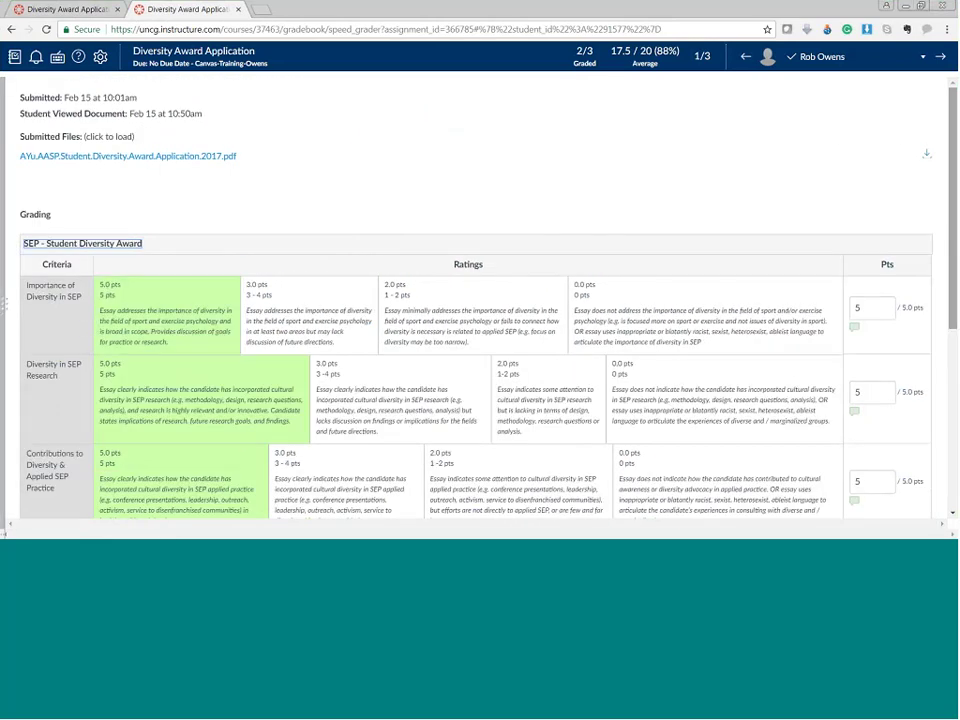
scroll(953, 245, down, 1)
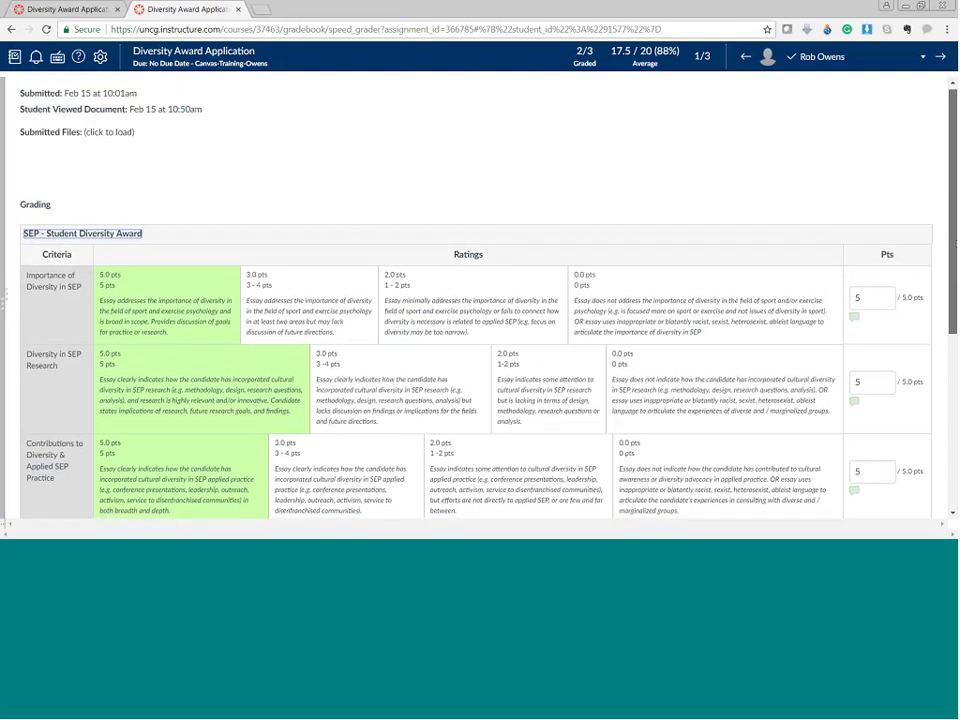
scroll(953, 245, down, 1)
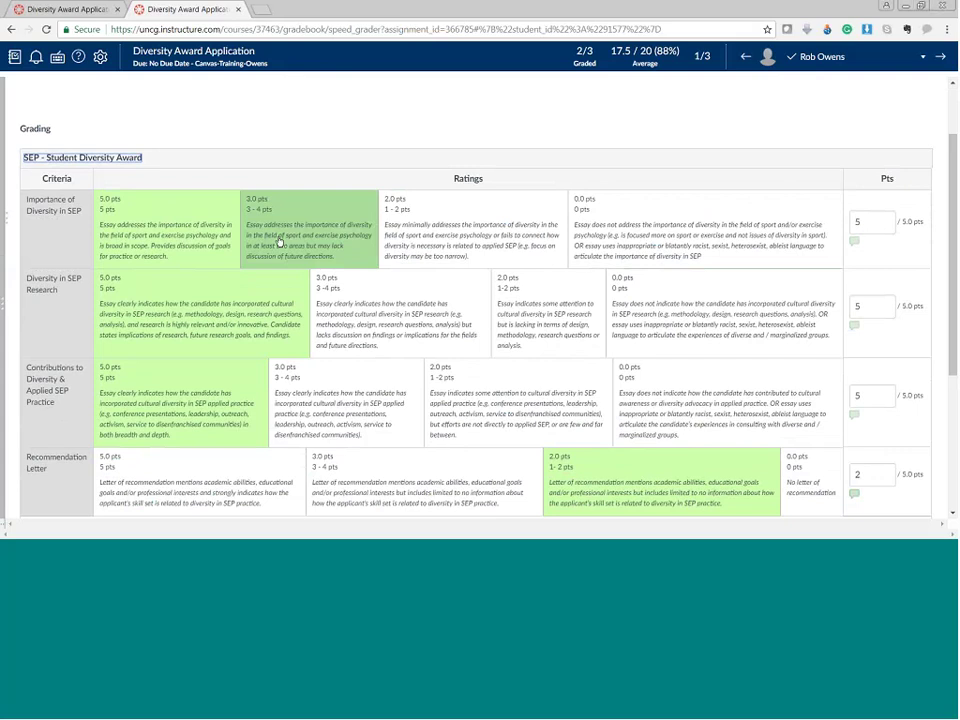
Rate Importance of Diversity in SEP and Diversity in SEP Research at 3.0 pts each, and Contributions to Diversity & Applied SEP Practice at 5.0 pts.
click(285, 240)
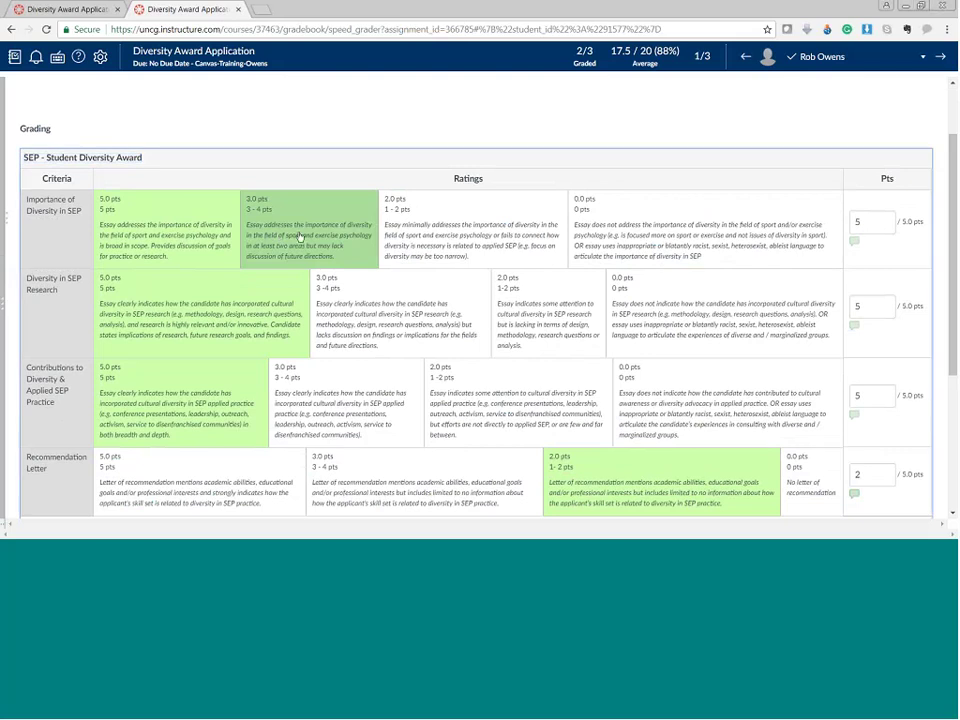
click(298, 237)
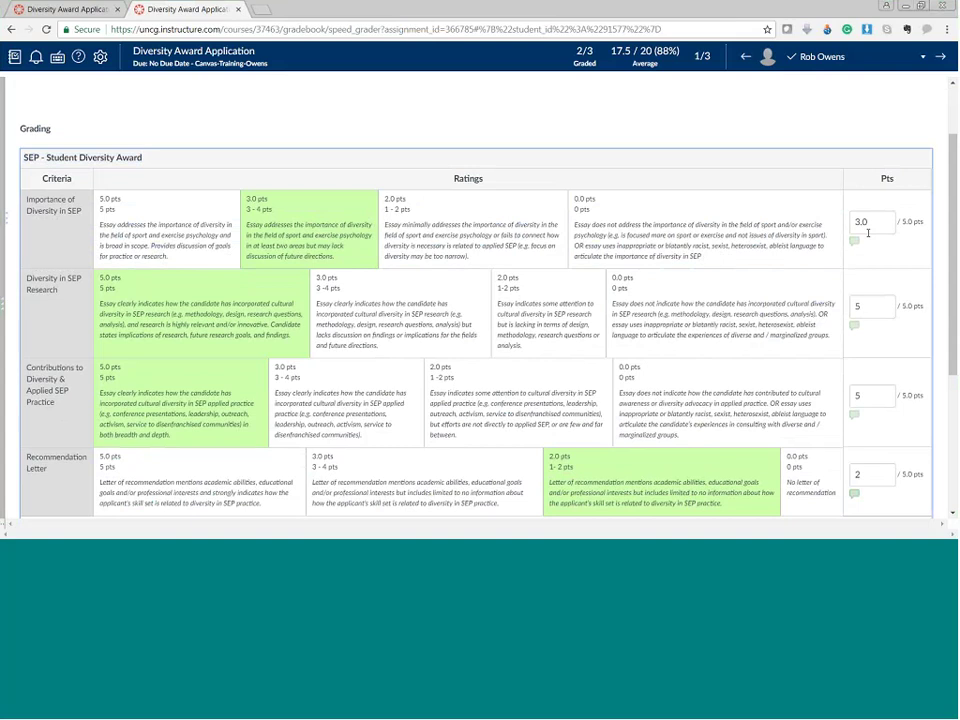
click(400, 303)
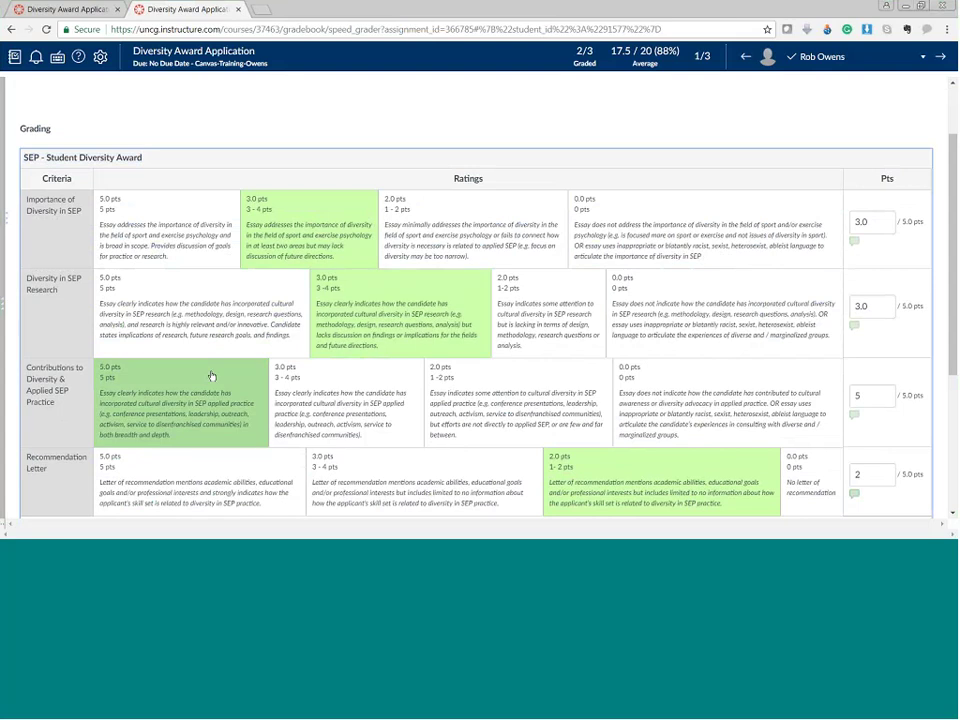
click(176, 393)
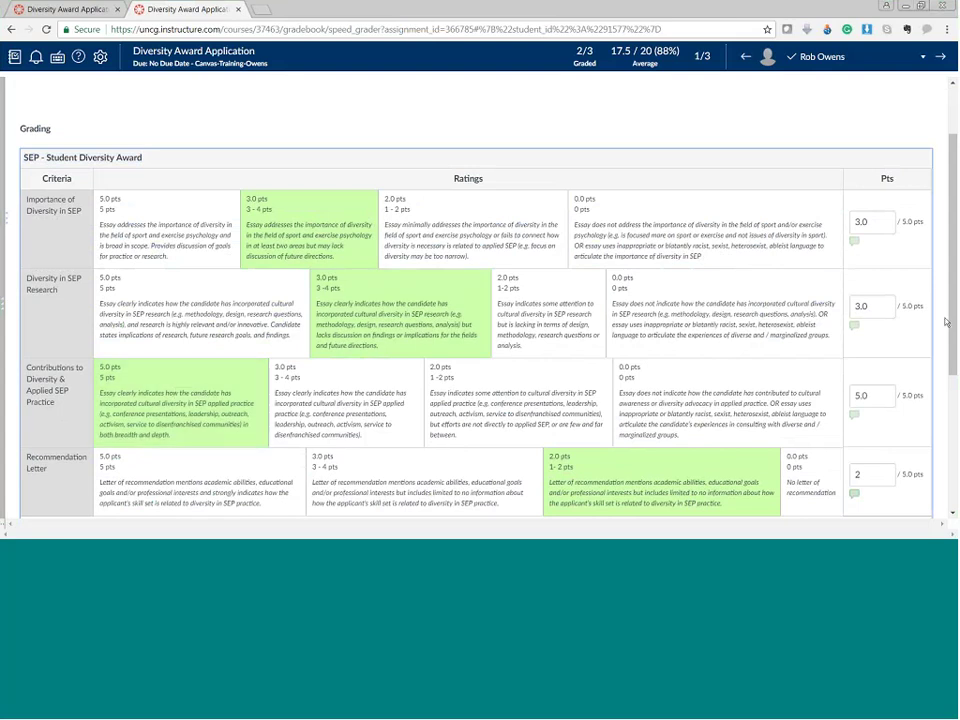
Try the 0.0 pts rating for the Recommendation Letter criterion, and set it back to the 2.0 pts rating.
scroll(945, 367, down, 2)
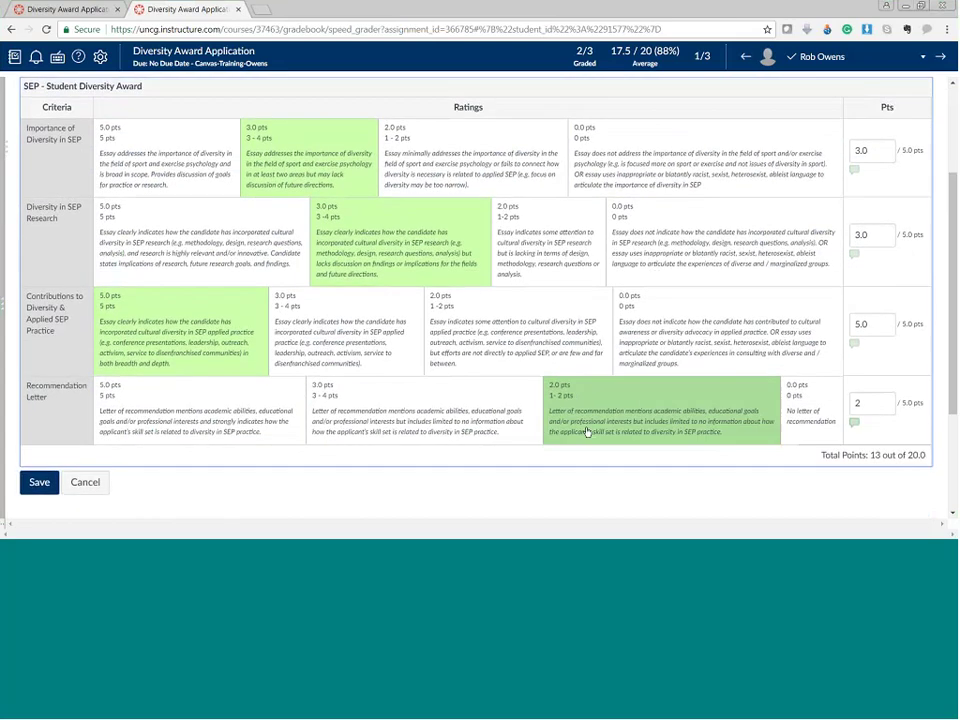
click(796, 402)
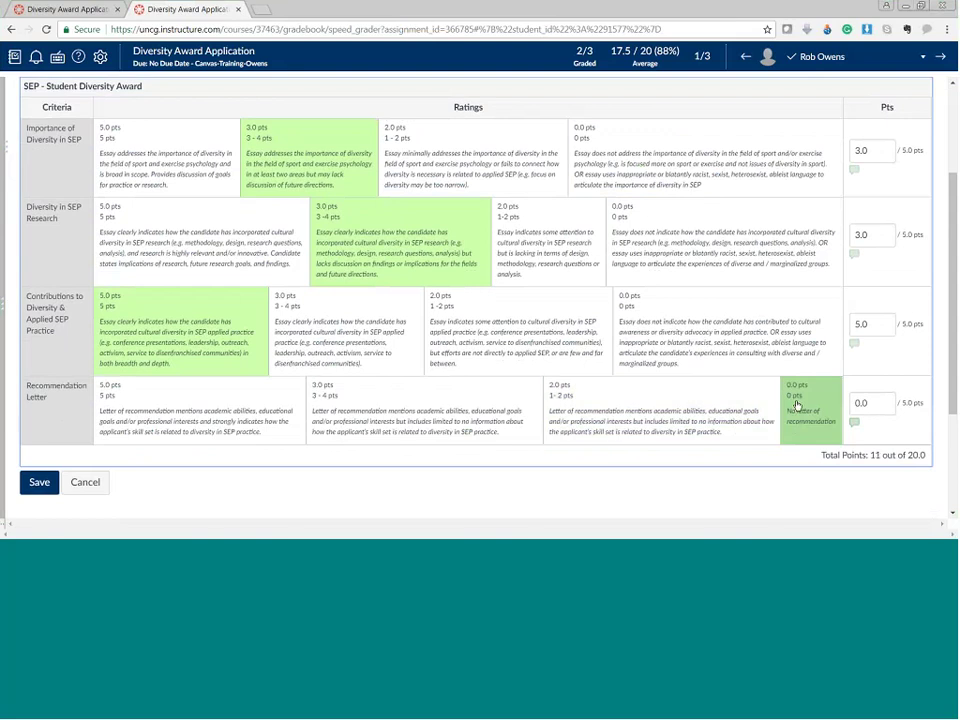
click(632, 419)
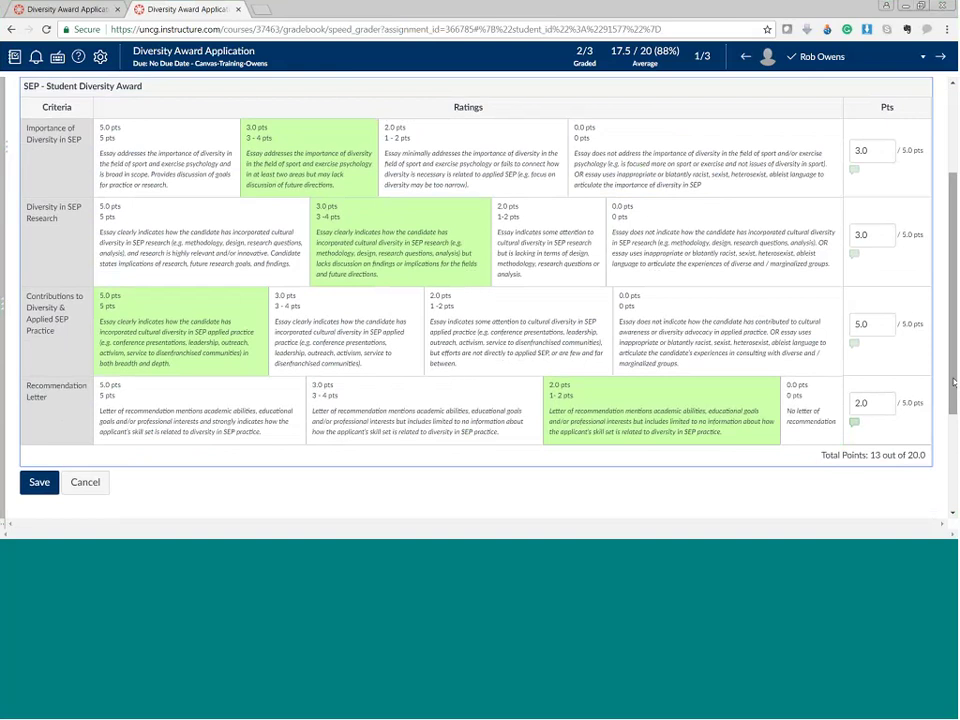
scroll(942, 402, down, 1)
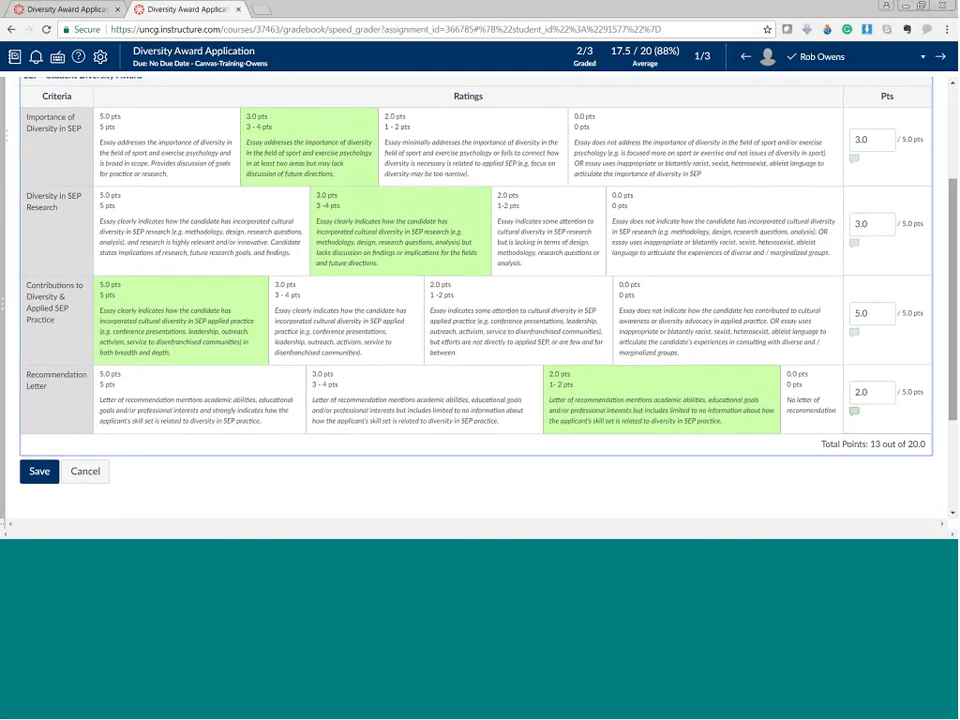
Set the Recommendation Letter criterion to 1.0 points, and check its additional comment about providing a CV to references.
scroll(476, 300, up, 2)
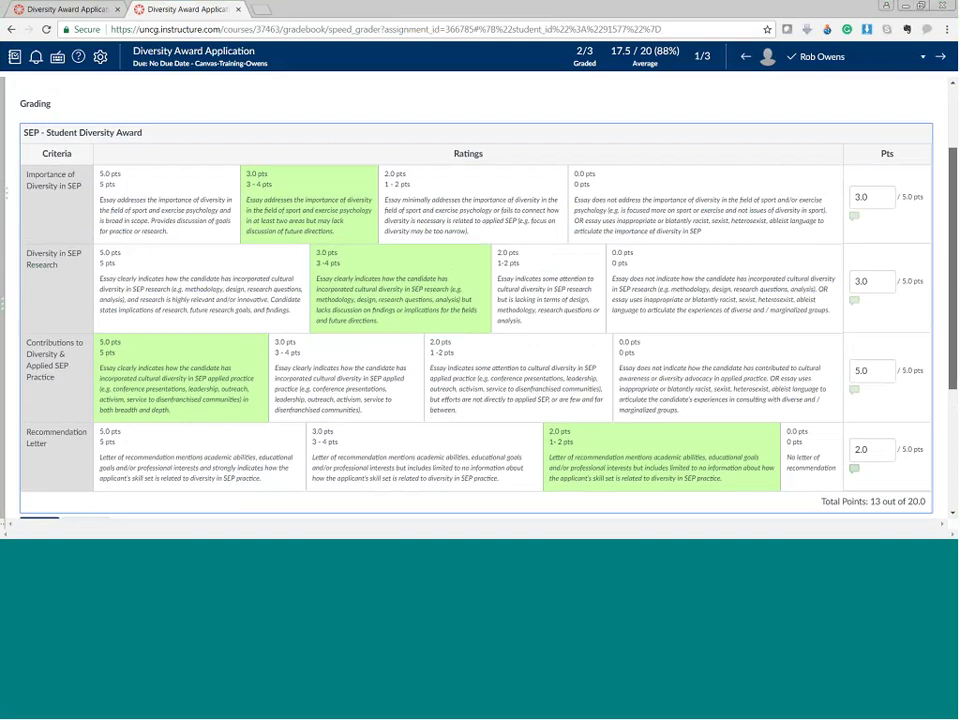
scroll(476, 300, up, 1)
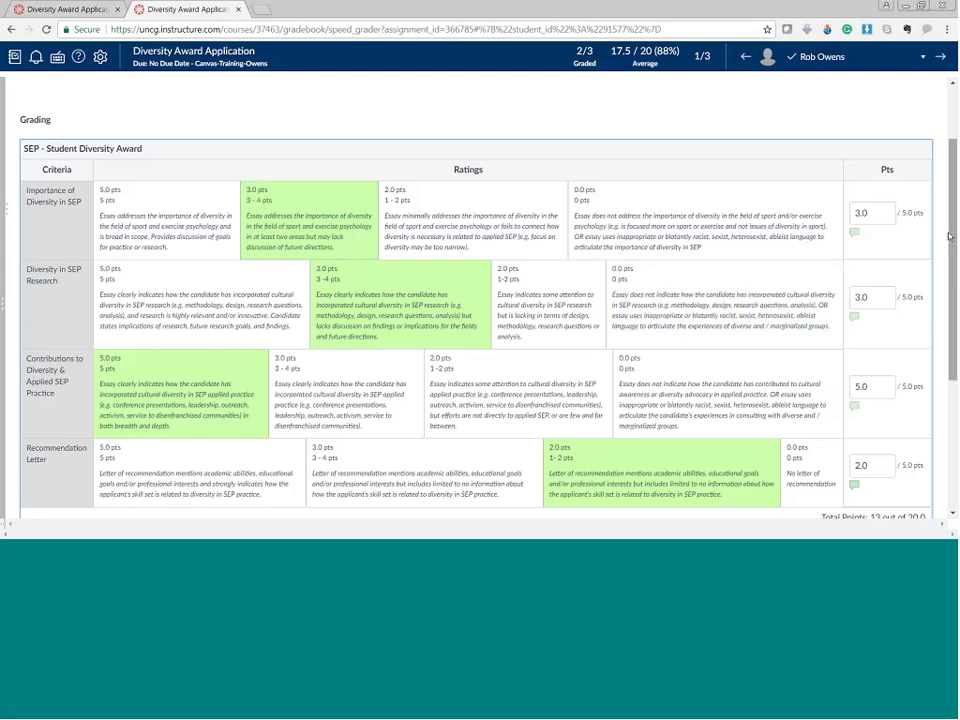
scroll(955, 250, down, 2)
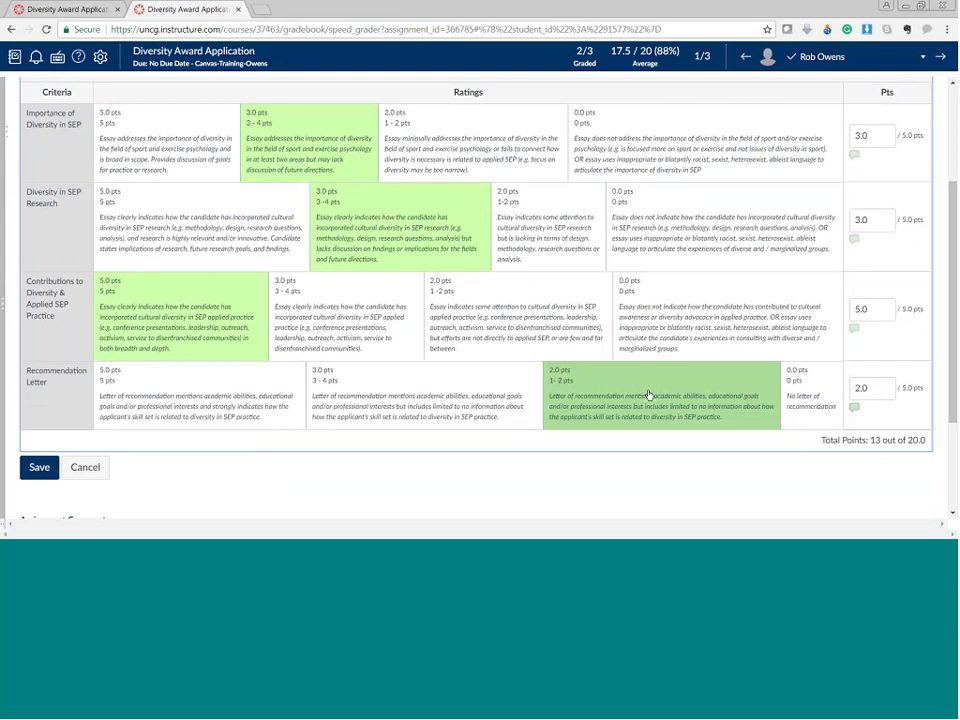
click(857, 388)
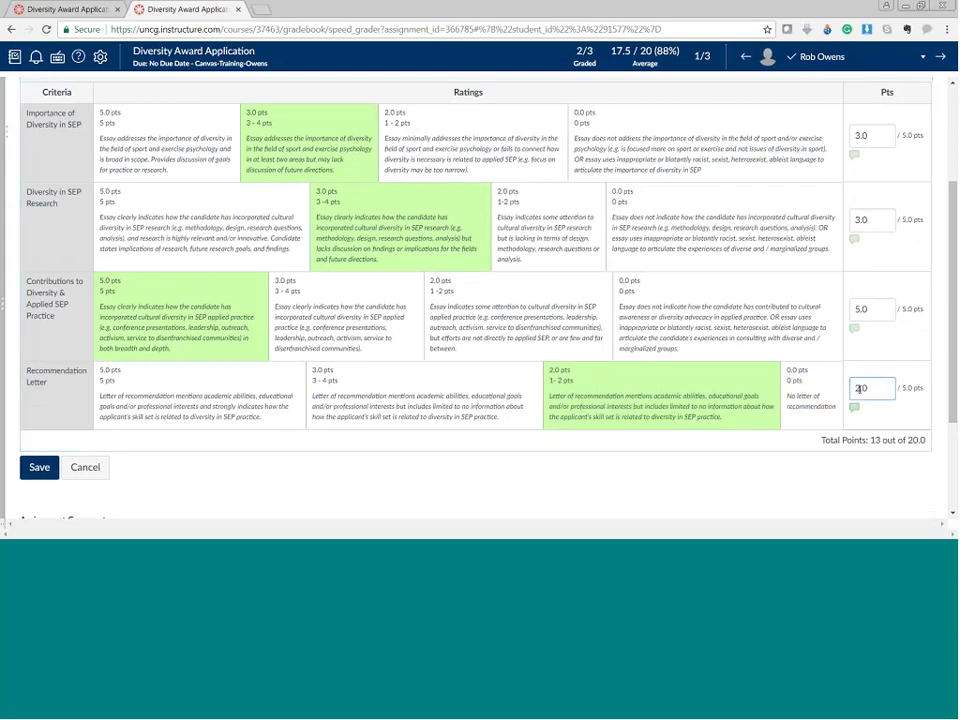
key(BackSpace)
text(1)
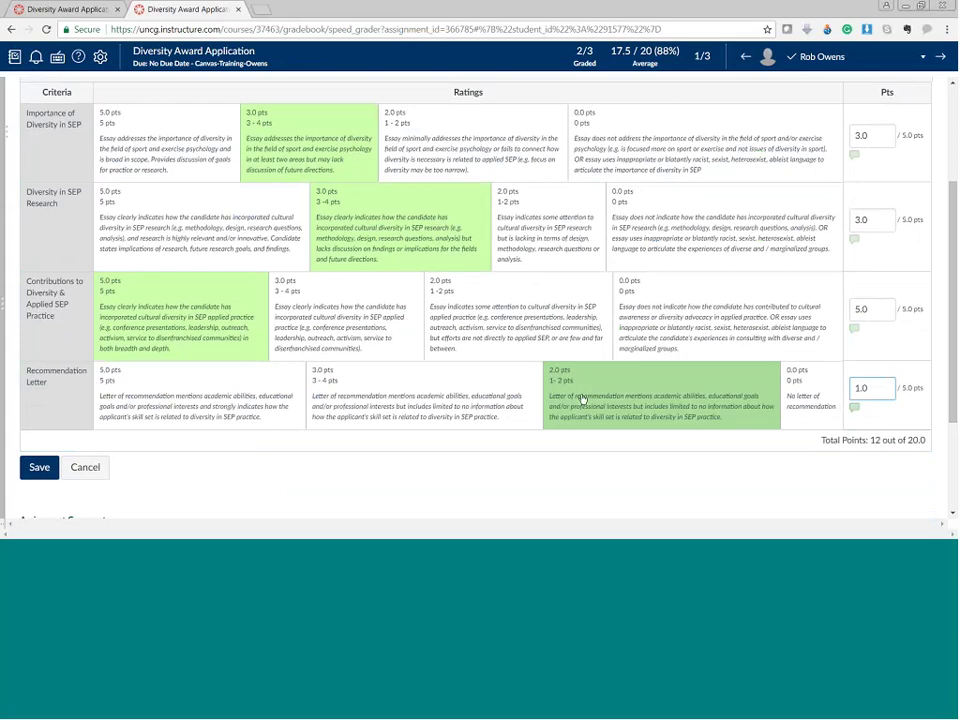
click(855, 410)
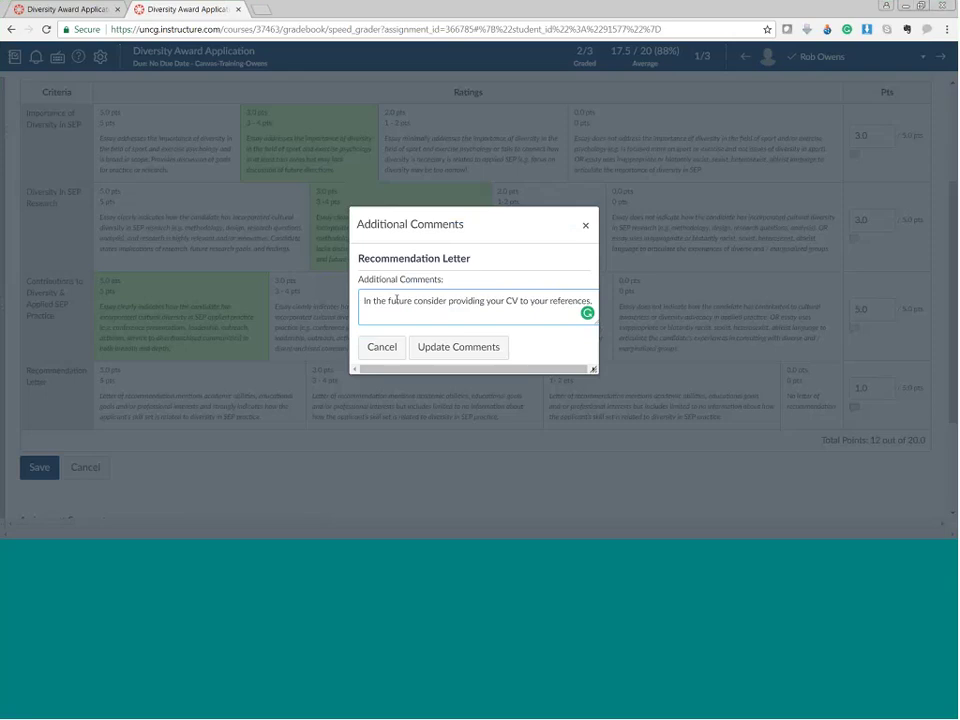
click(585, 227)
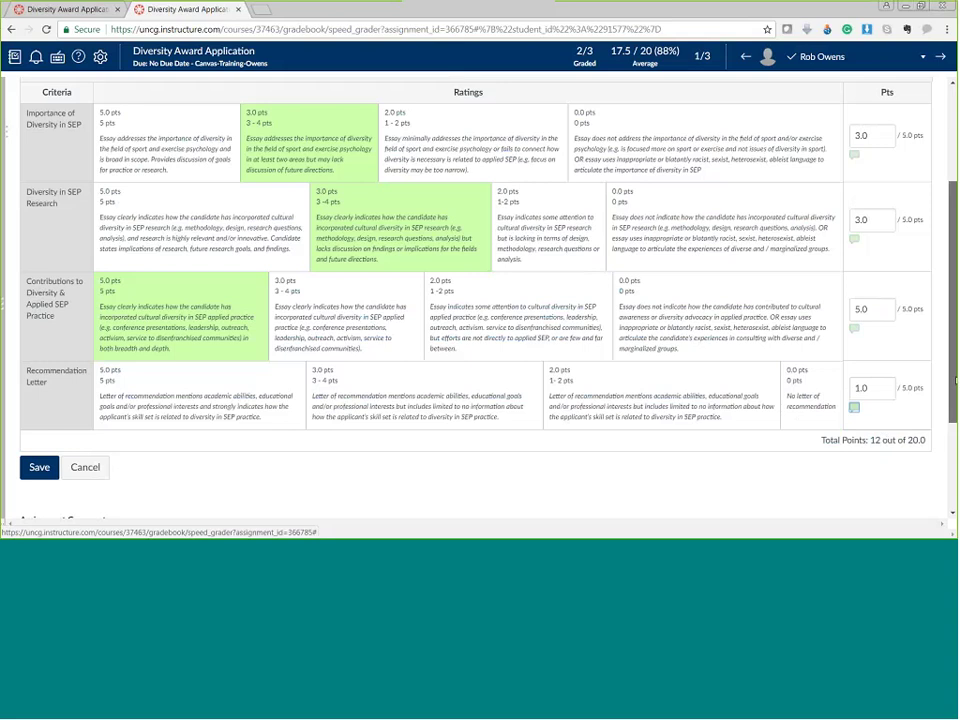
Write "Overall, good application." as a new assignment comment on the submission.
scroll(955, 393, down, 1)
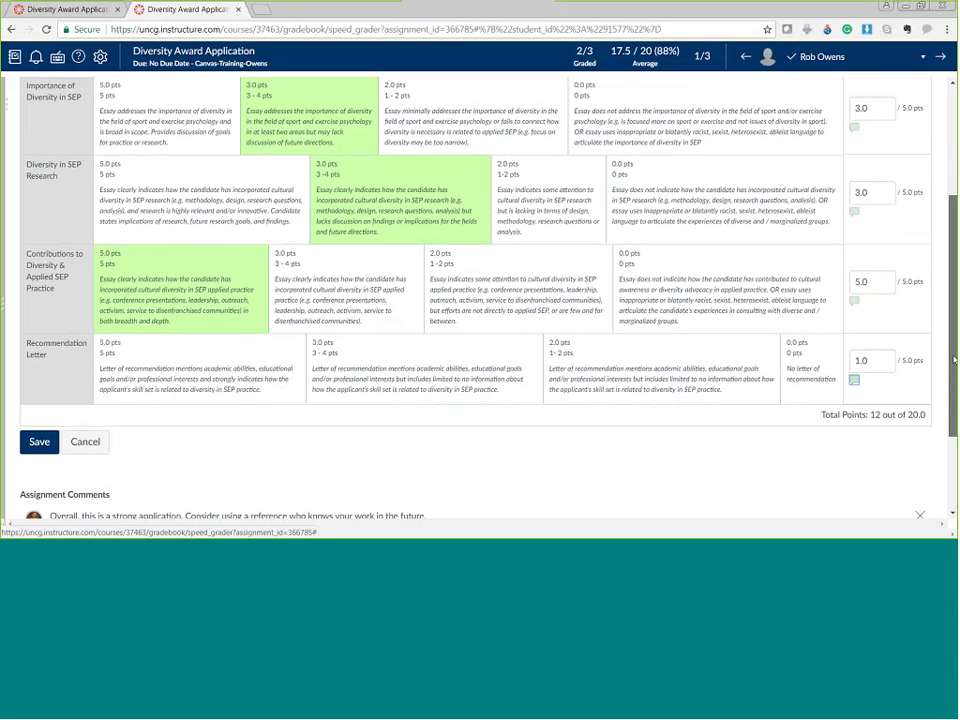
scroll(951, 391, down, 1)
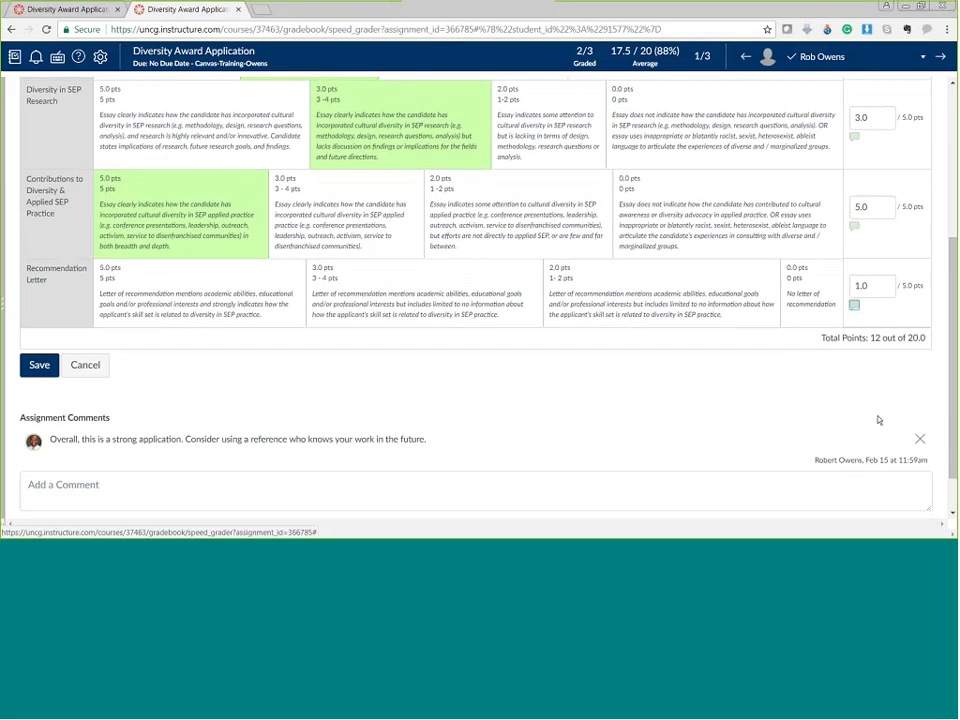
click(31, 488)
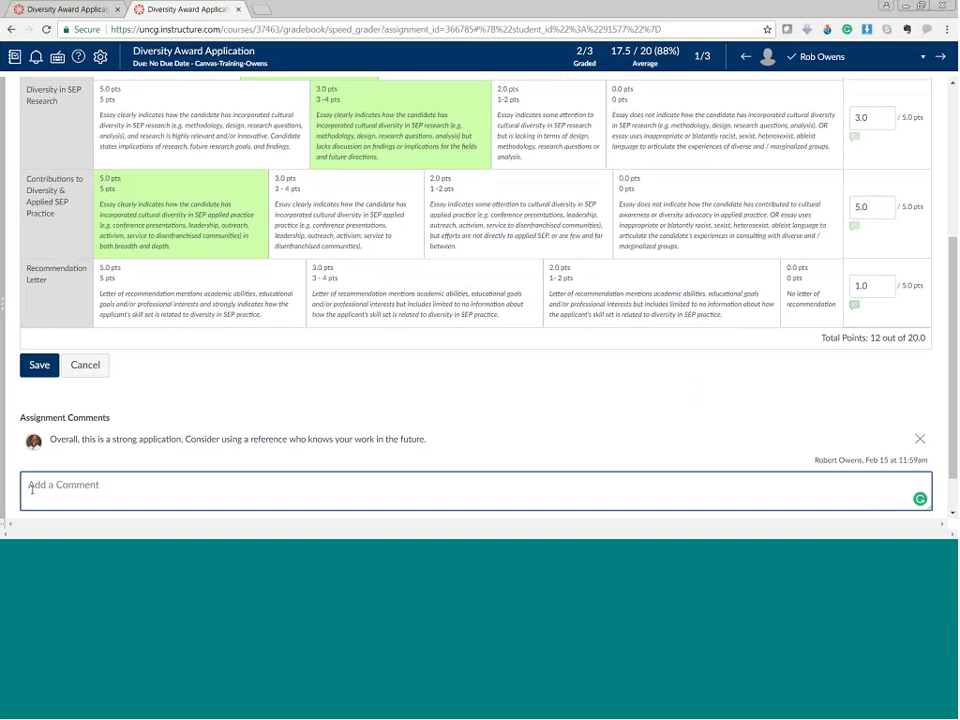
text(Overall, good application.)
key(Return)
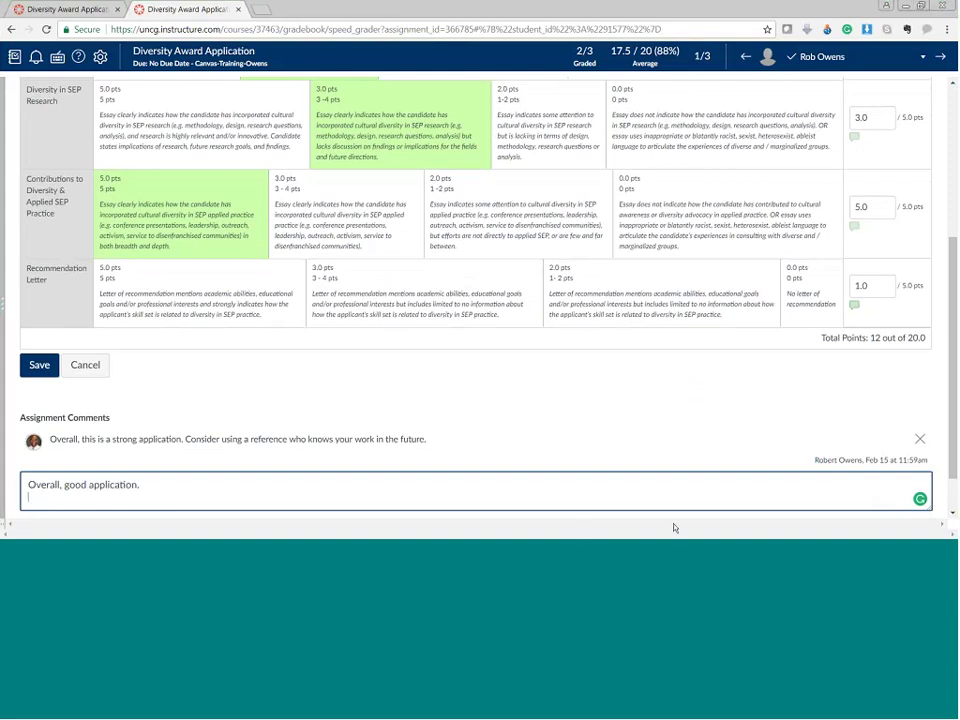
Save the rubric assessment and submit the written comment to the Diversity Award Application submission.
scroll(880, 500, down, 1)
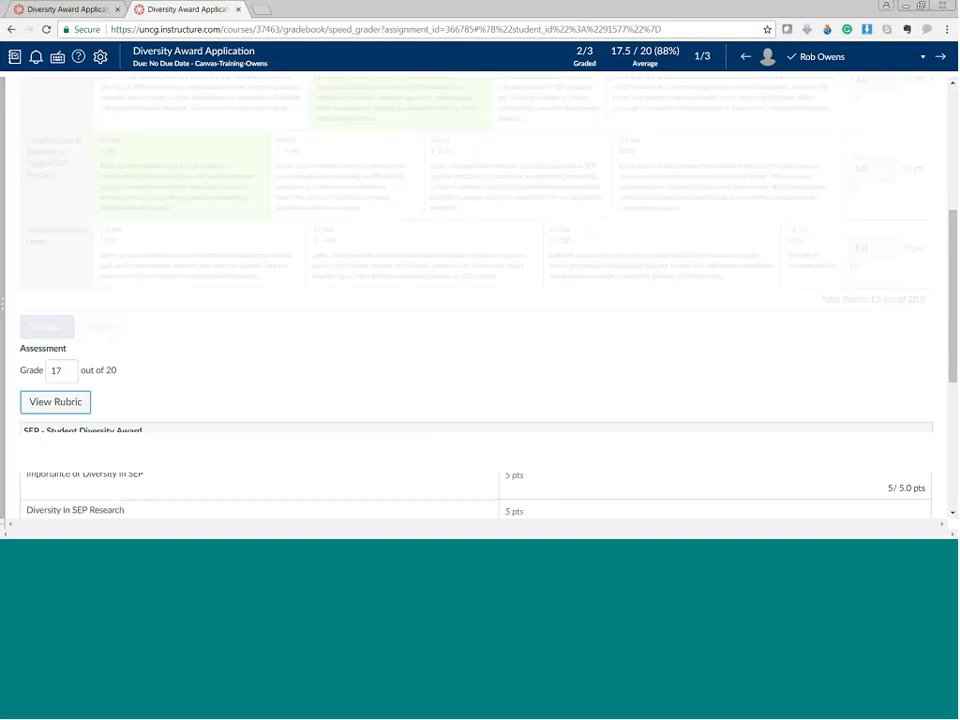
scroll(932, 401, down, 3)
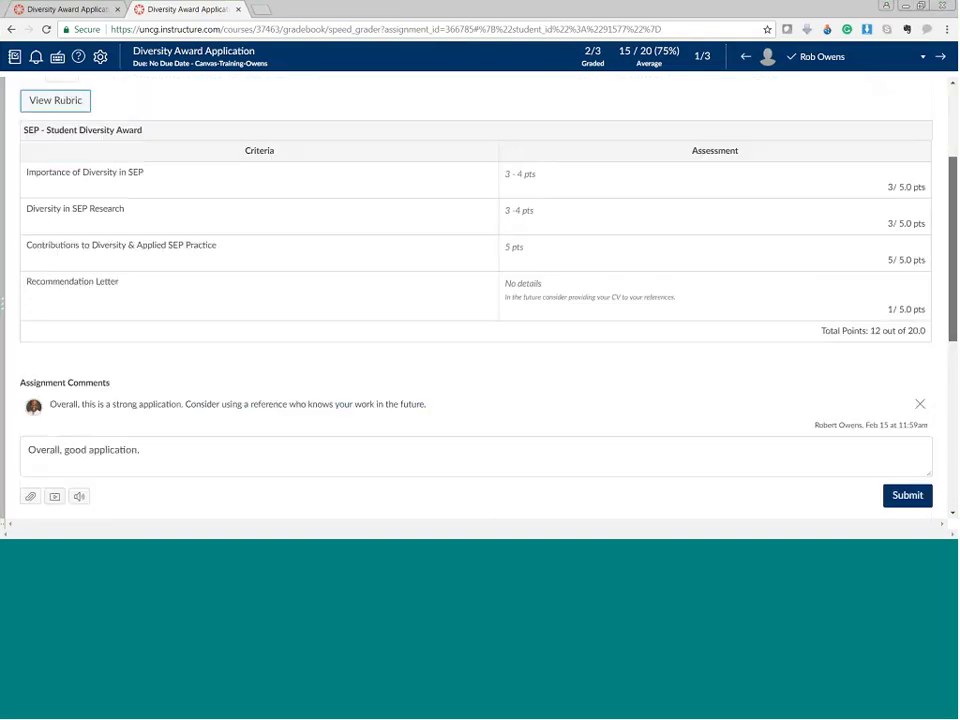
click(900, 440)
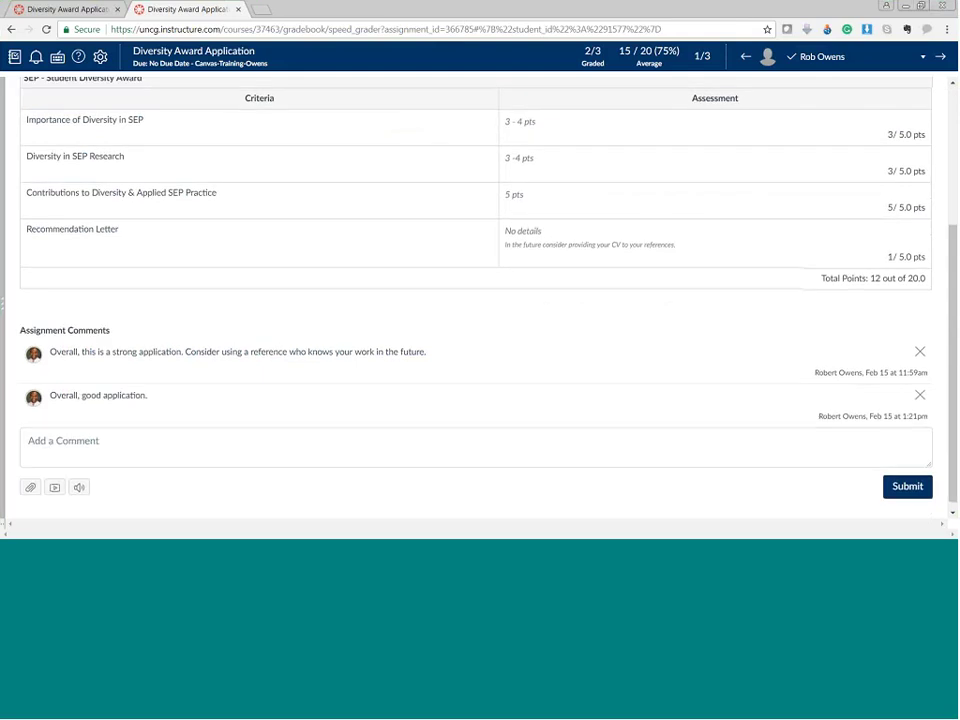
scroll(898, 439, up, 1)
scroll(926, 228, up, 2)
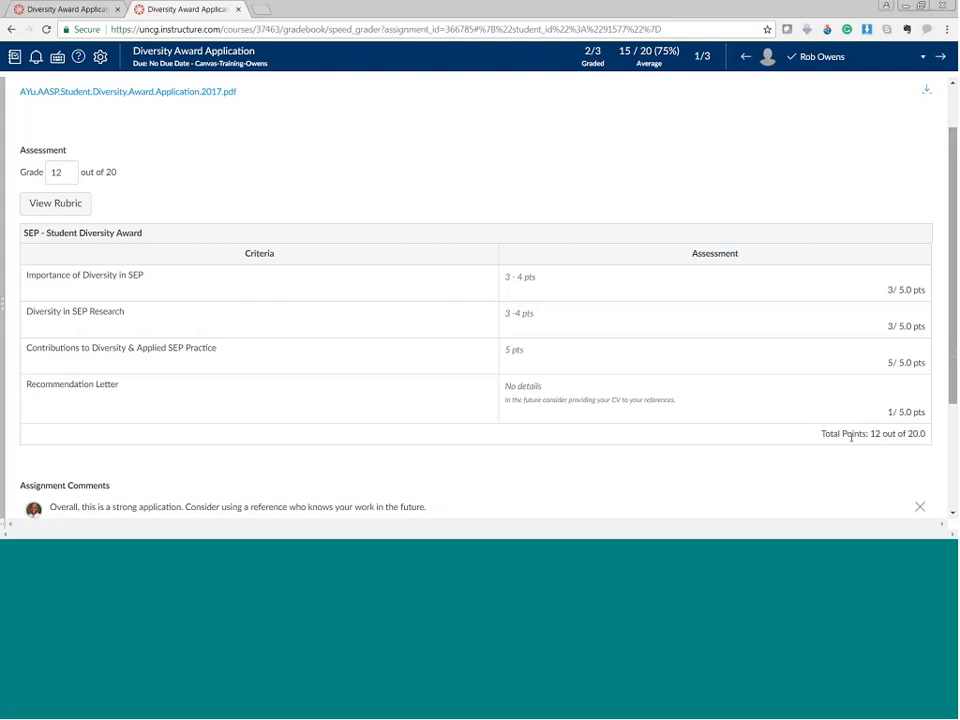
scroll(954, 295, up, 1)
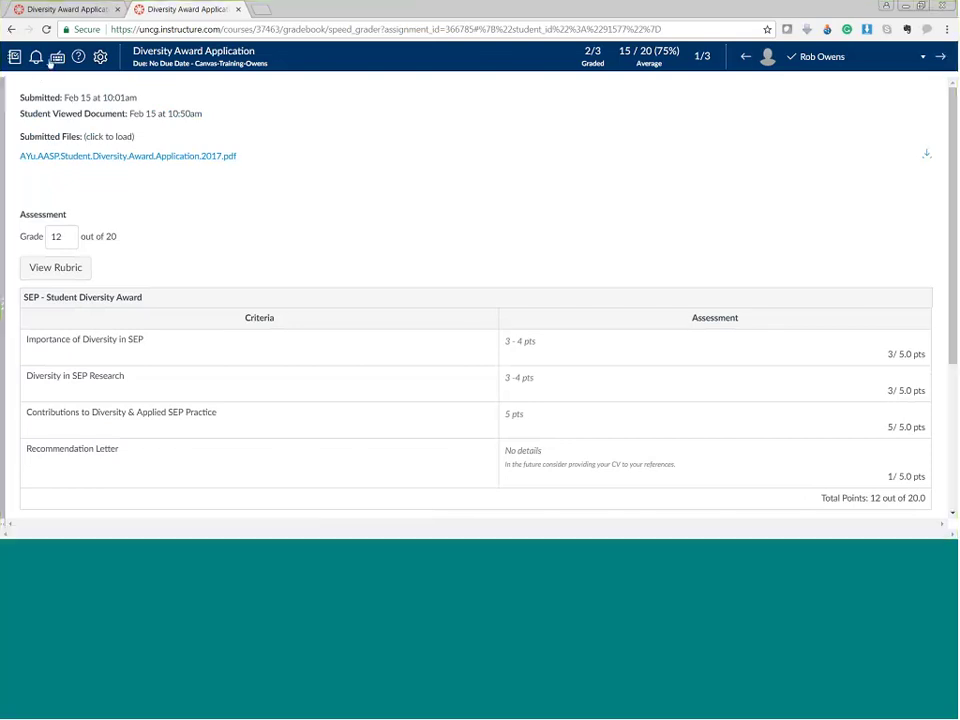
Leave SpeedGrader for the Diversity Award Application page and log out of the instructor account.
click(203, 57)
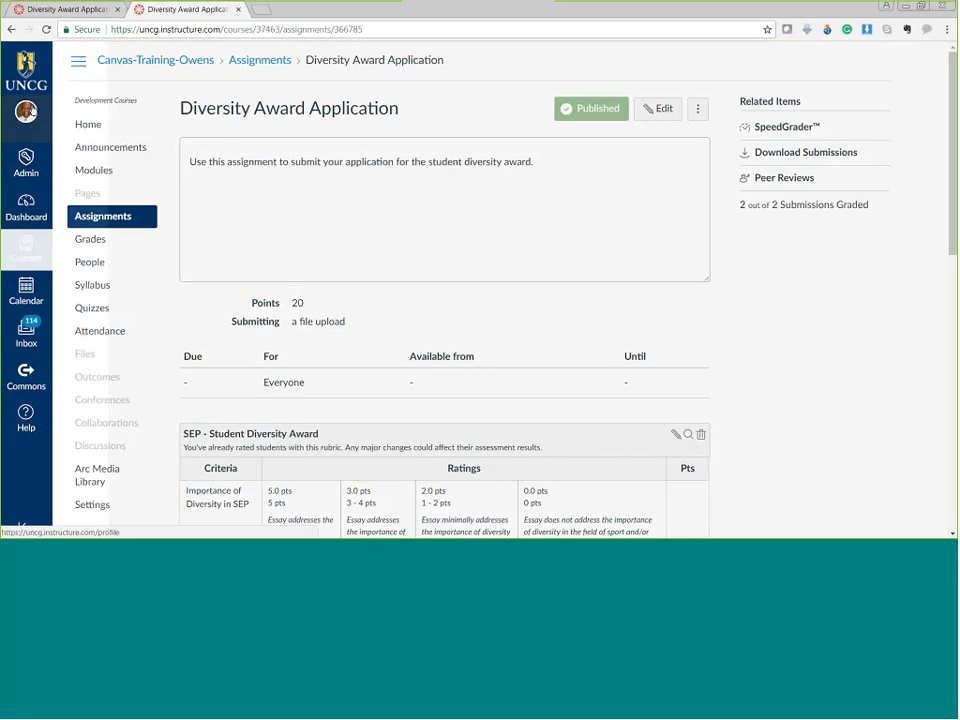
click(26, 112)
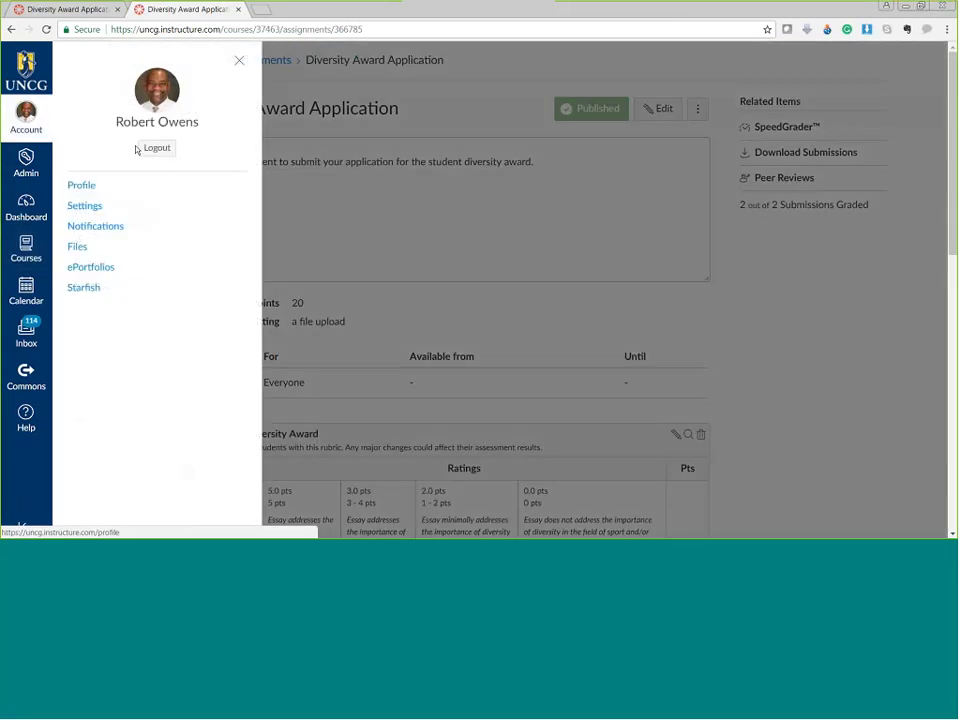
click(156, 148)
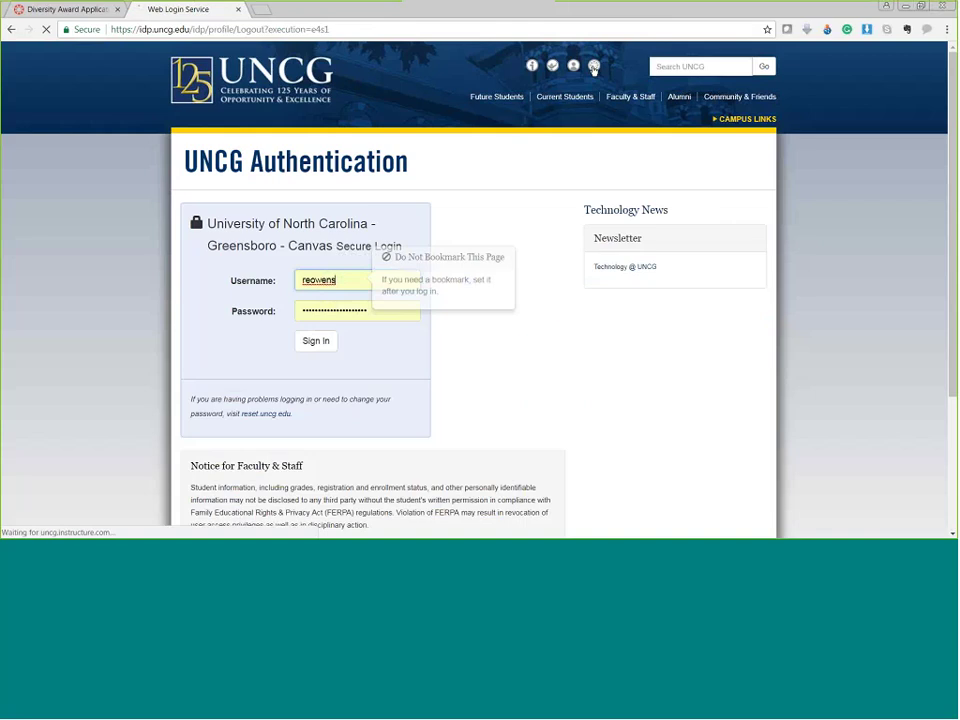
Sign in to Canvas as the test student by entering the student username and account password.
click(262, 279)
text(reo)
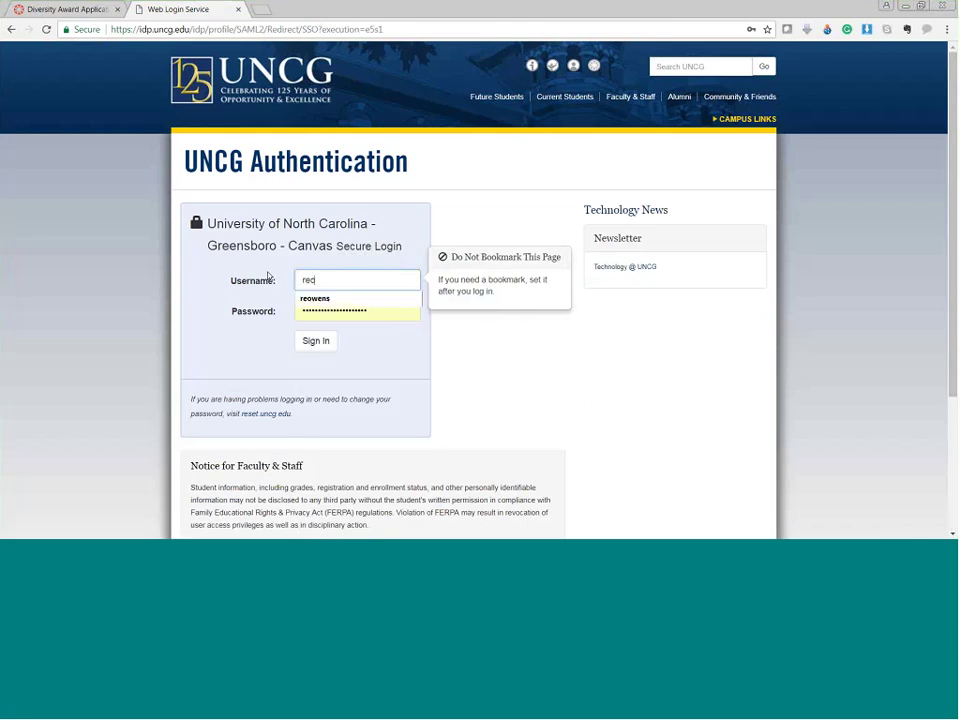
text(stu)
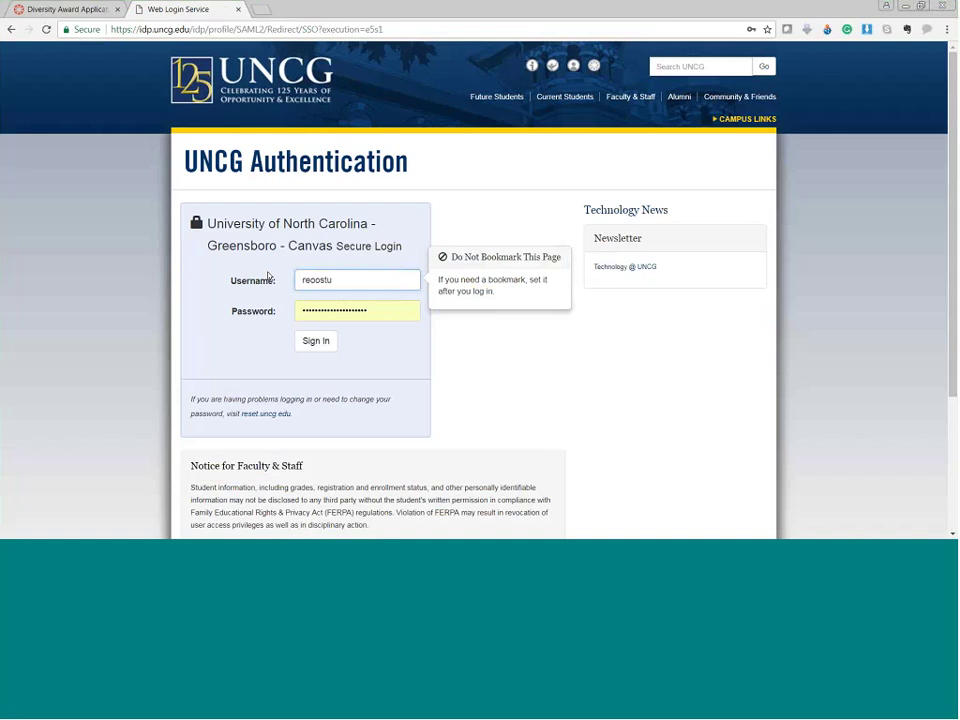
click(320, 281)
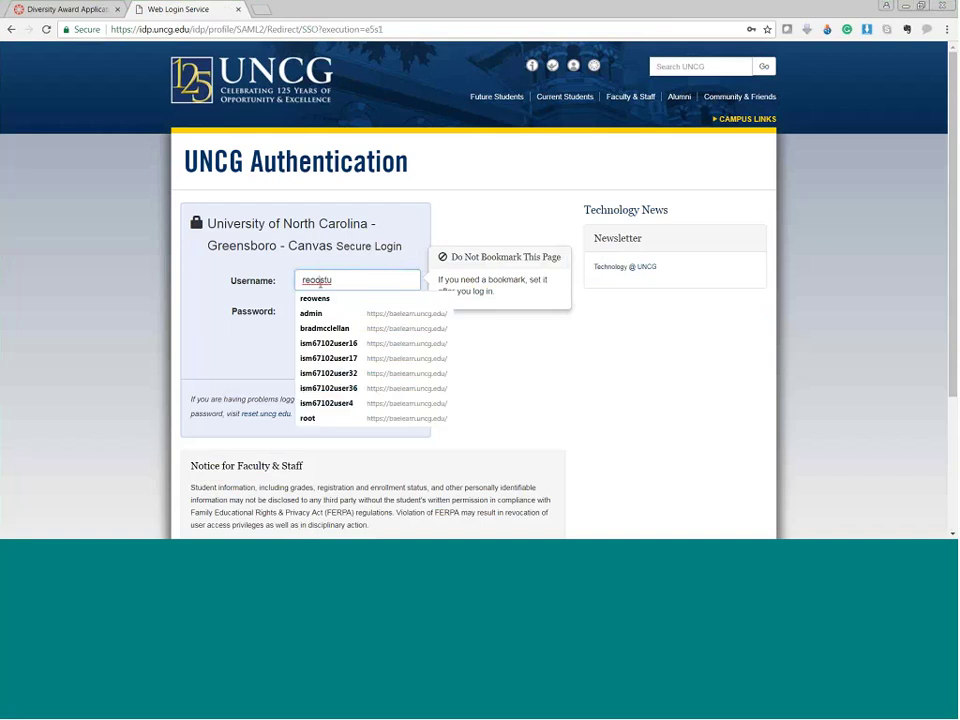
click(320, 282)
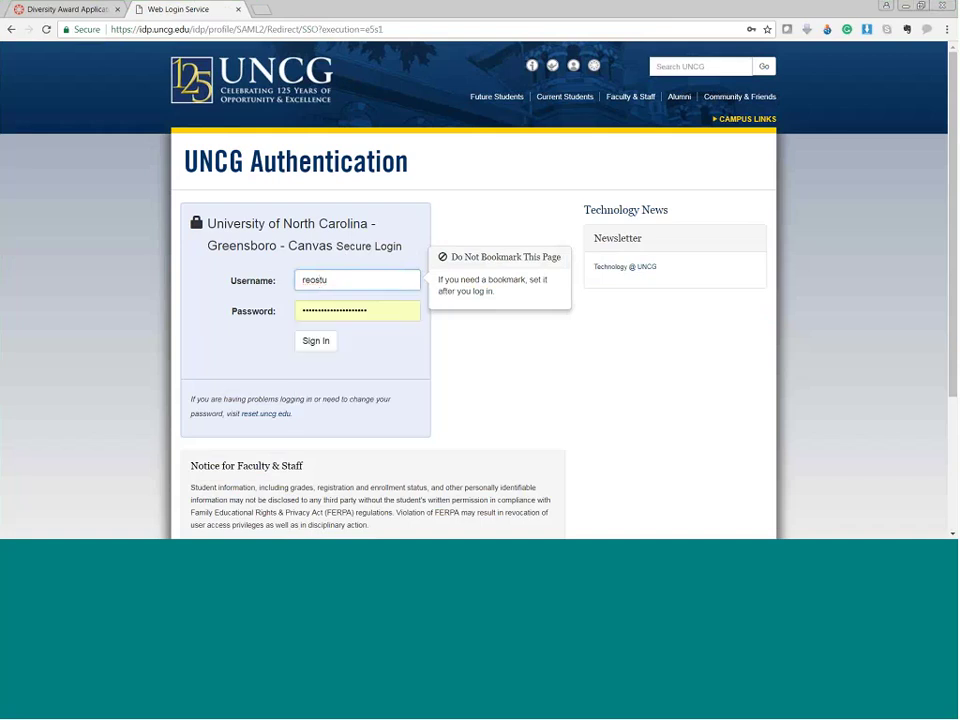
click(266, 313)
key(BackSpace)
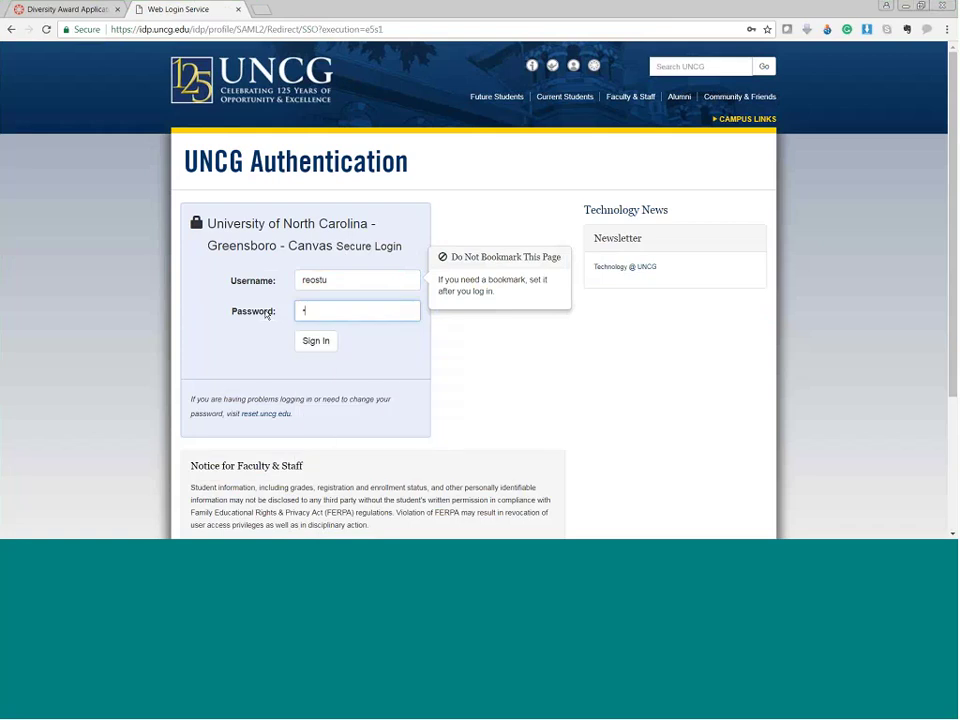
key(ctrl+v)
text(****)
click(303, 344)
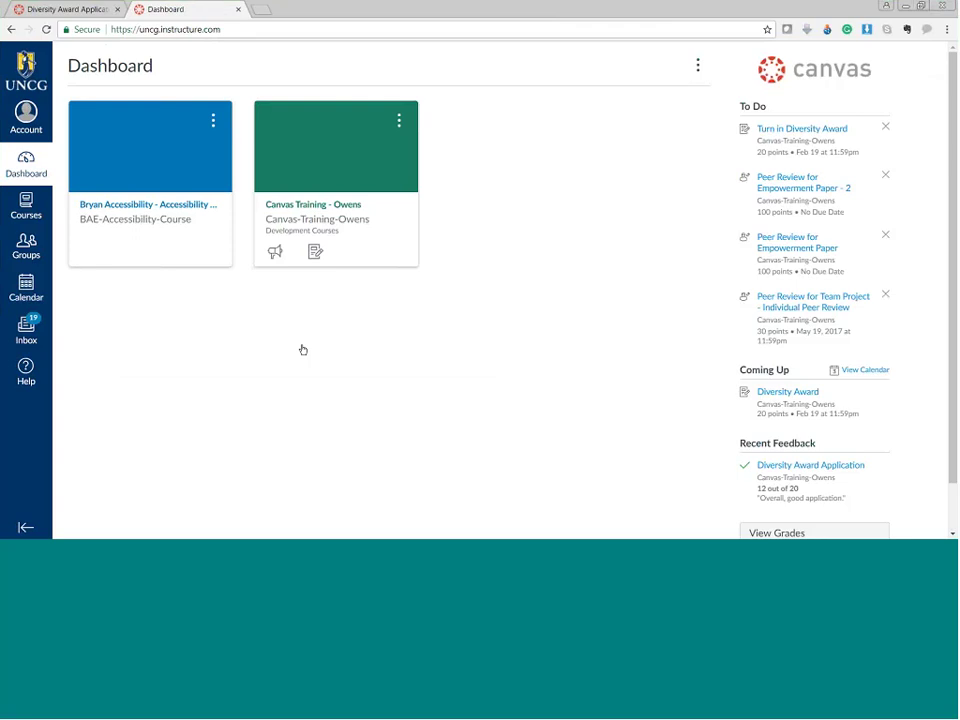
Open the student's grades in the Canvas Training course and show the comments on the Diversity Award Application.
click(316, 206)
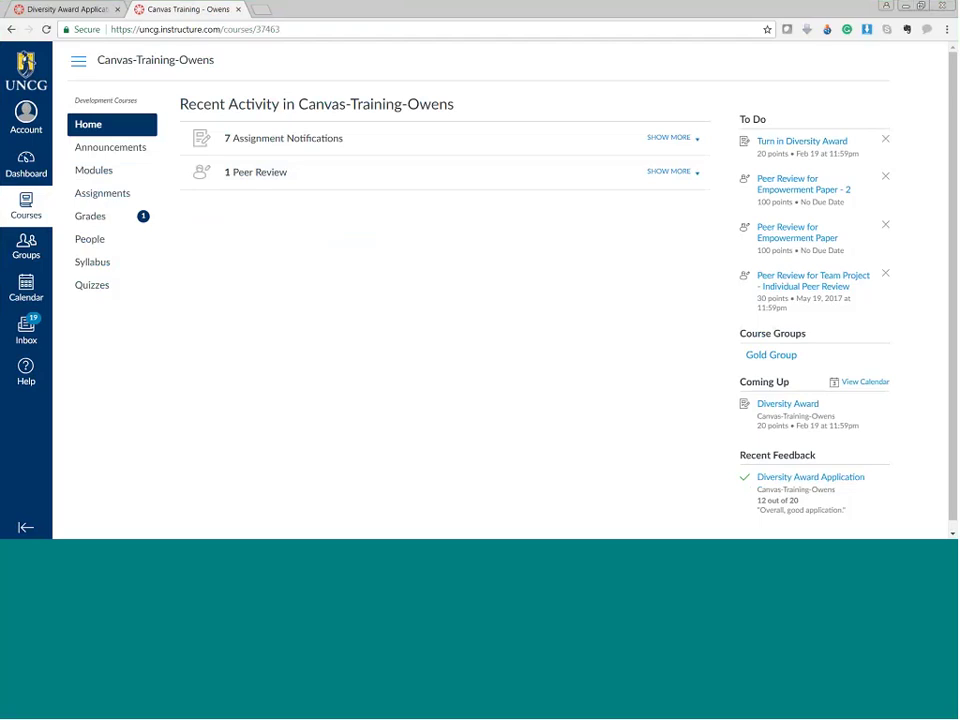
click(95, 218)
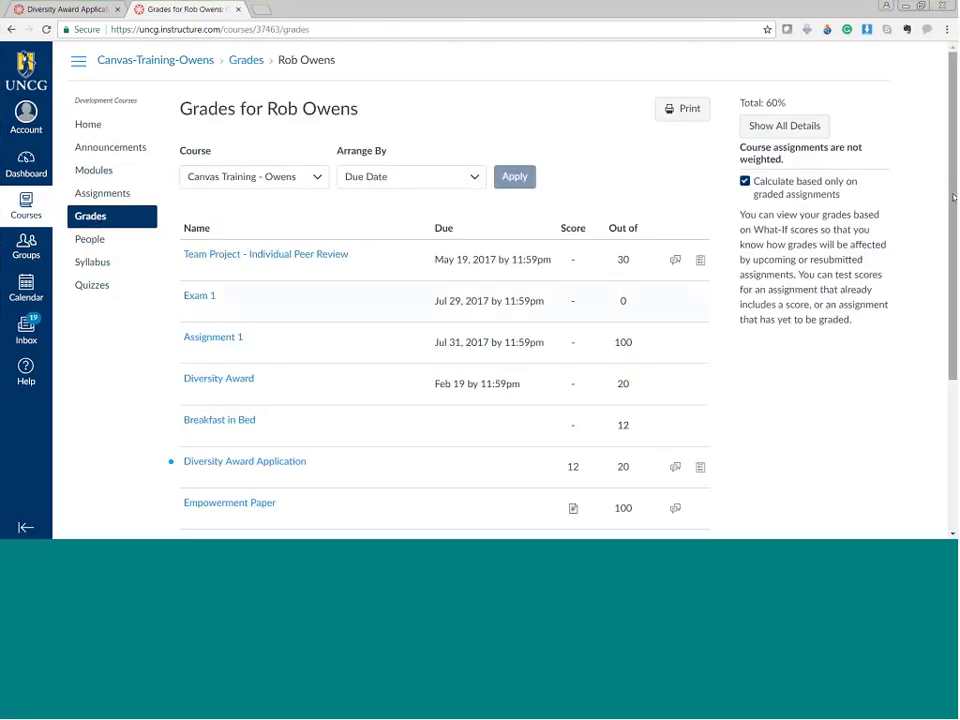
scroll(821, 287, down, 1)
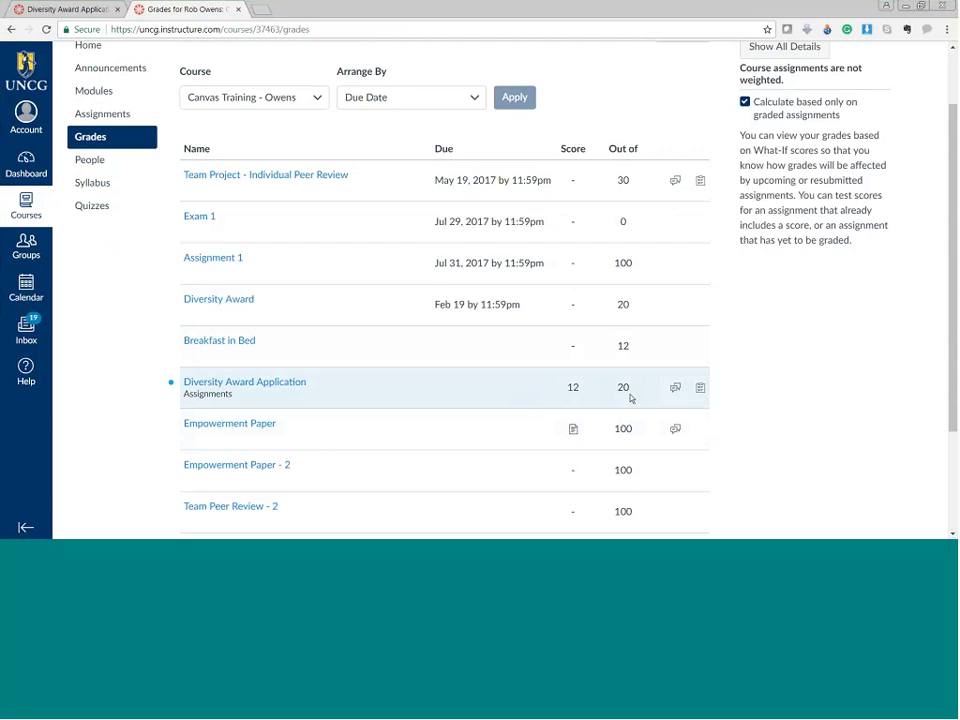
click(676, 389)
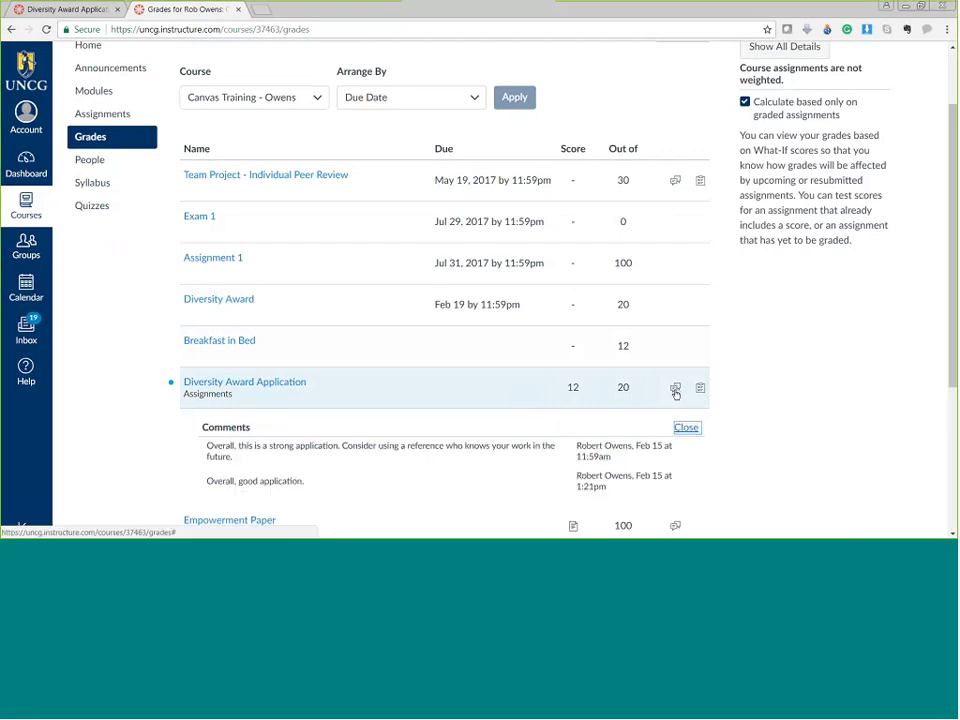
scroll(445, 290, down, 2)
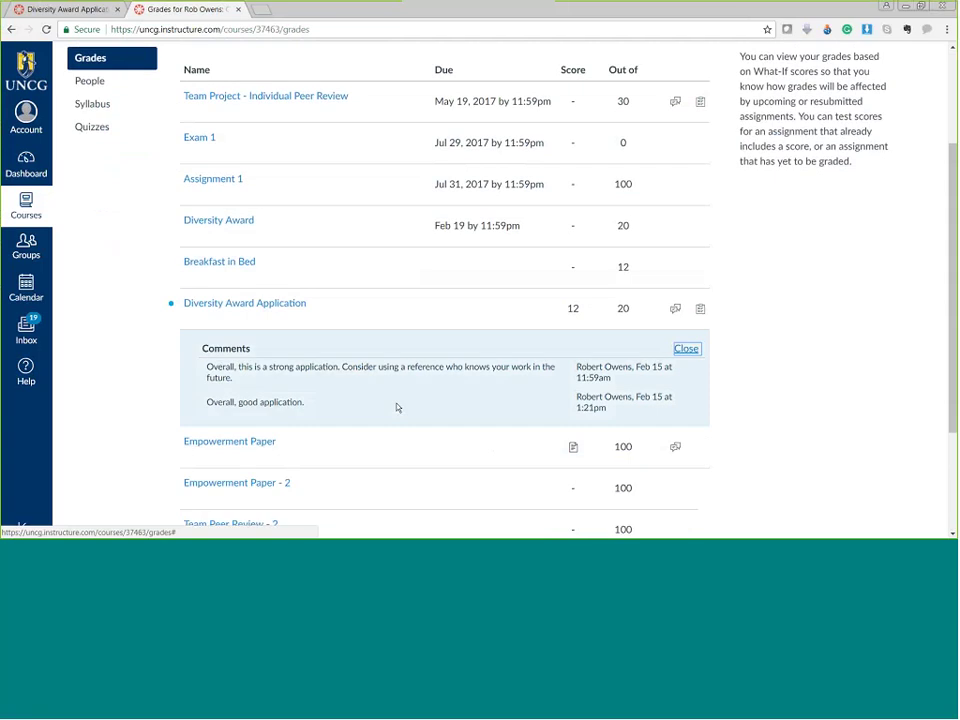
scroll(953, 318, up, 1)
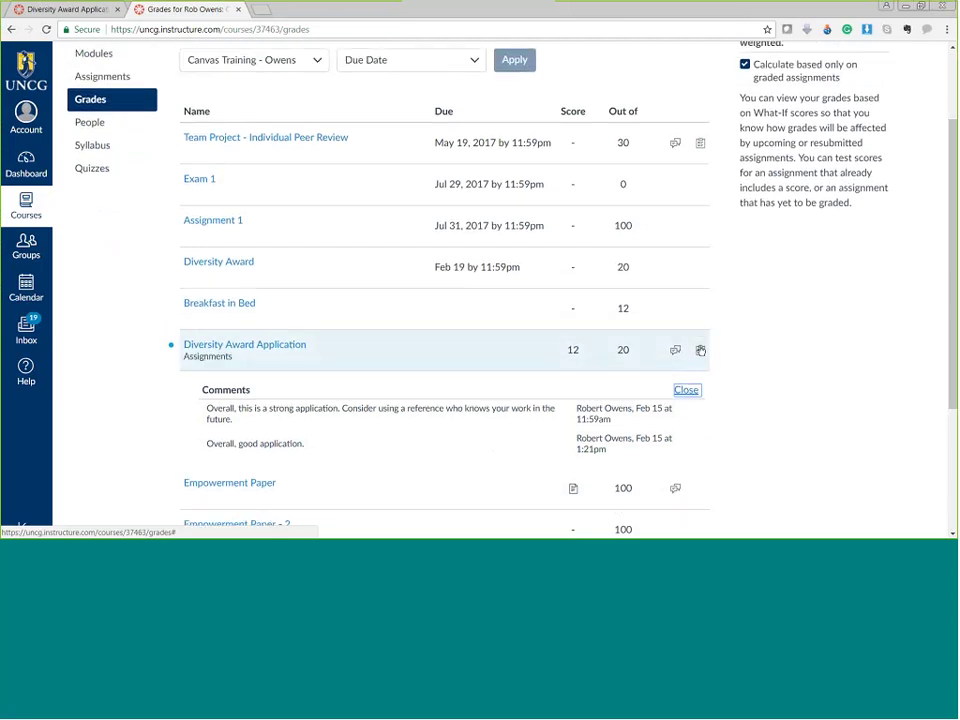
Show the graded rubric for the Diversity Award Application and read through its criteria, ratings and awarded points.
click(700, 350)
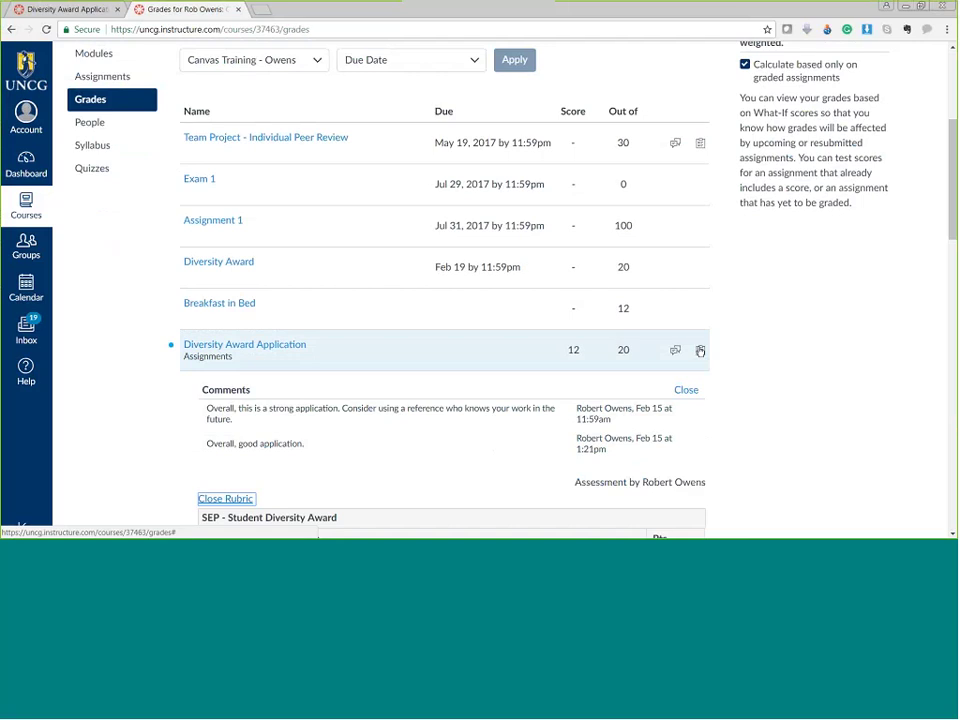
scroll(952, 335, down, 4)
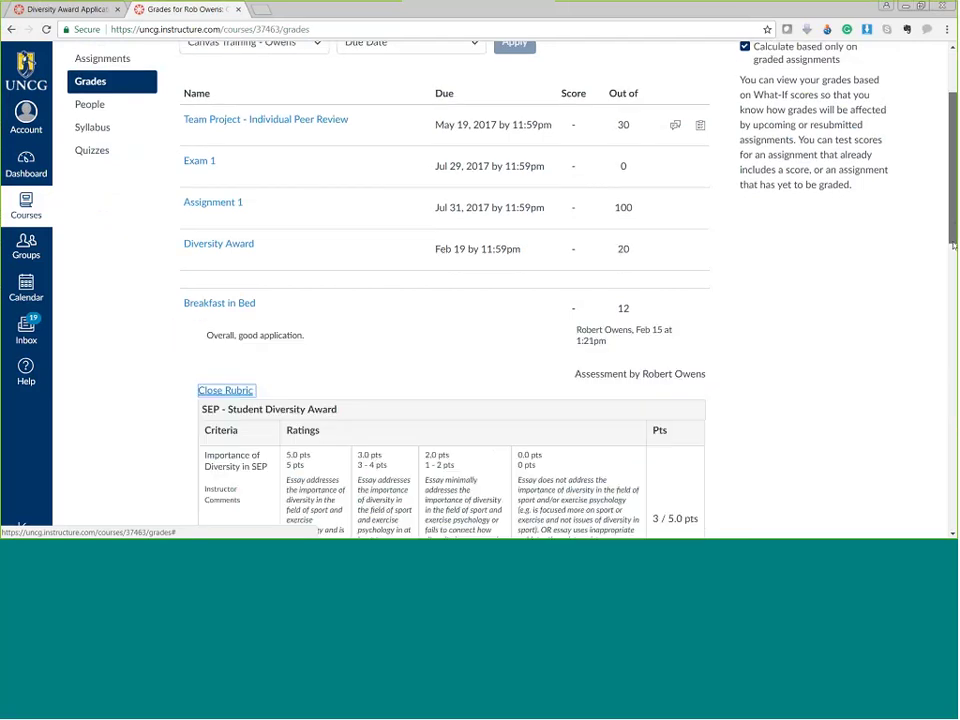
drag(952, 335, 943, 385)
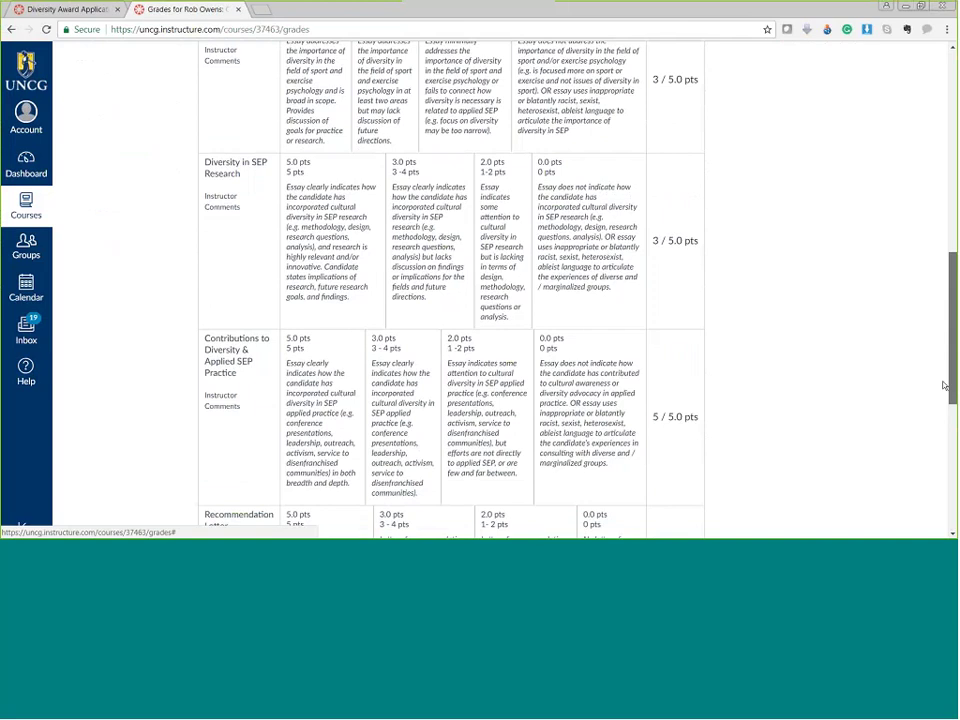
drag(943, 385, 936, 272)
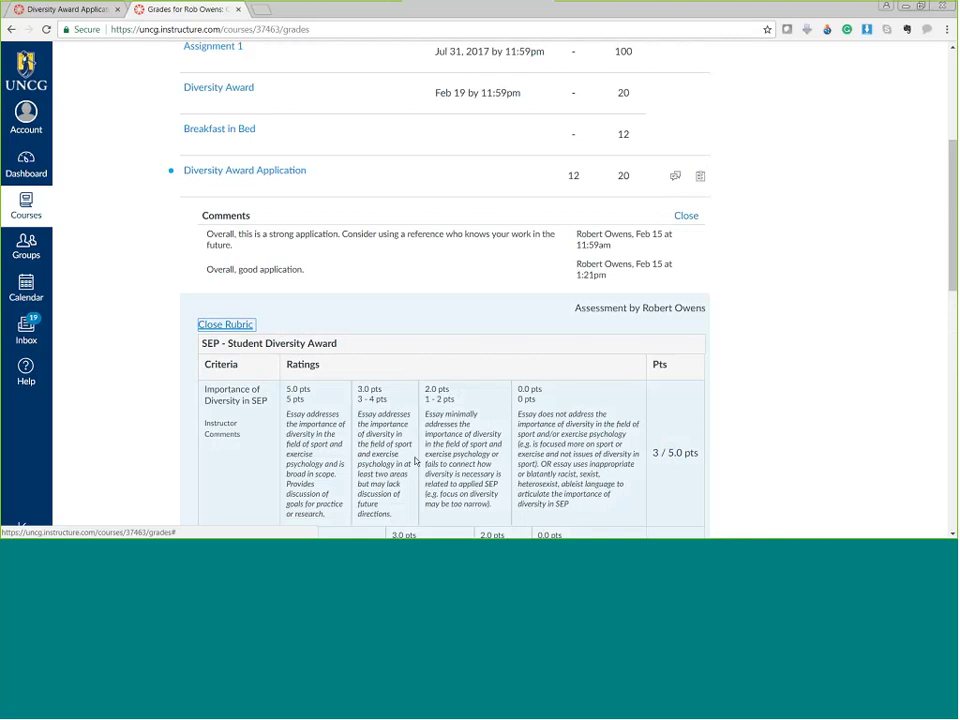
Open the submission details of the student's Diversity Award Application and show its graded rubric.
drag(955, 241, 952, 214)
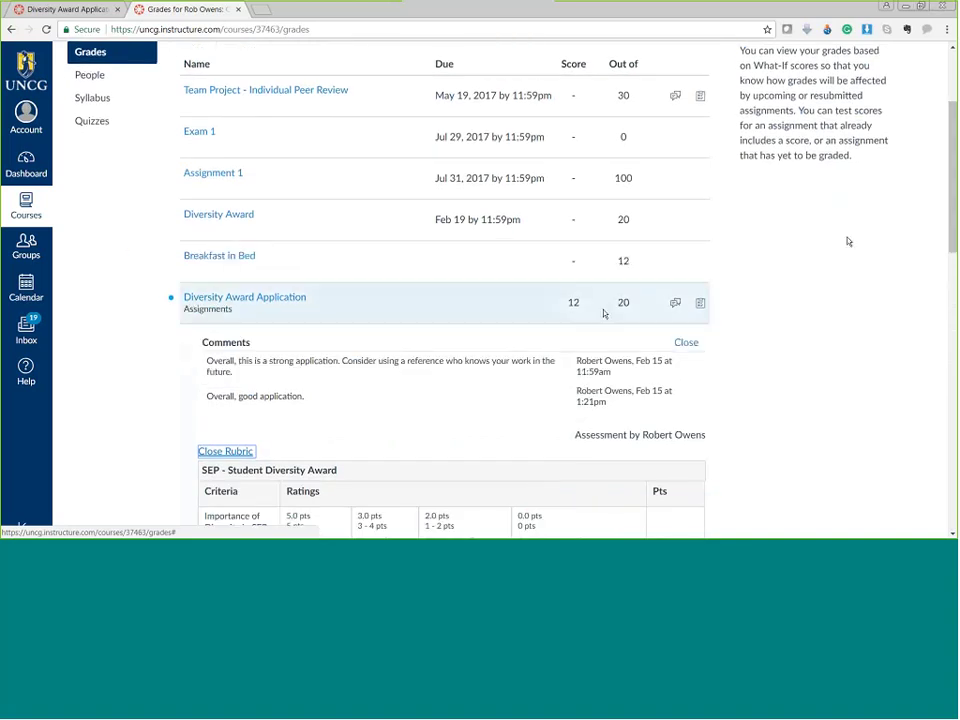
drag(952, 208, 952, 285)
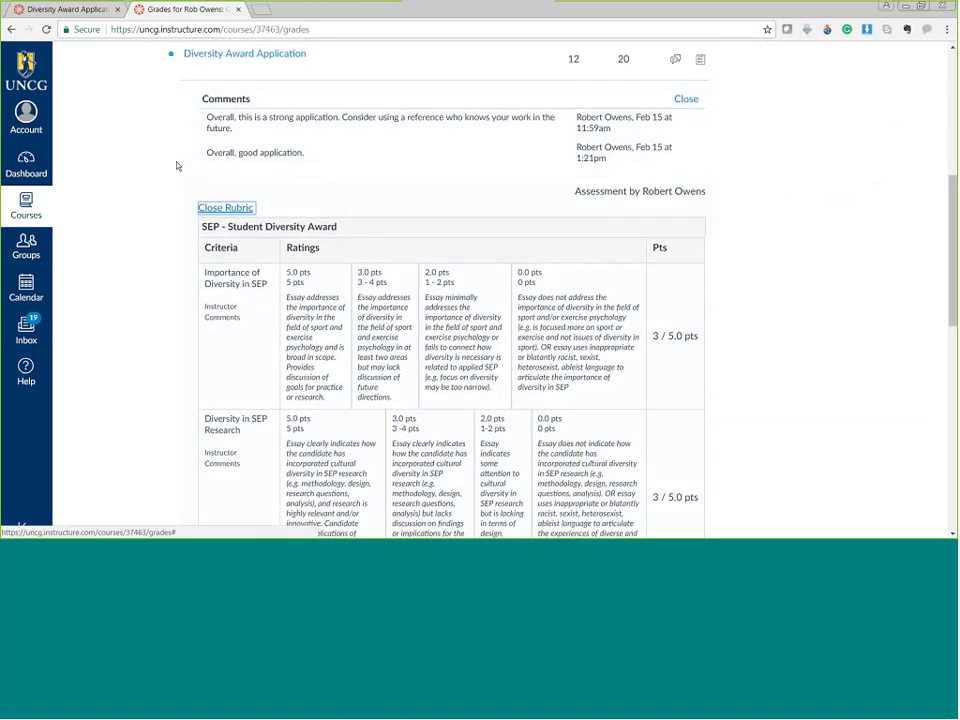
drag(953, 260, 700, 212)
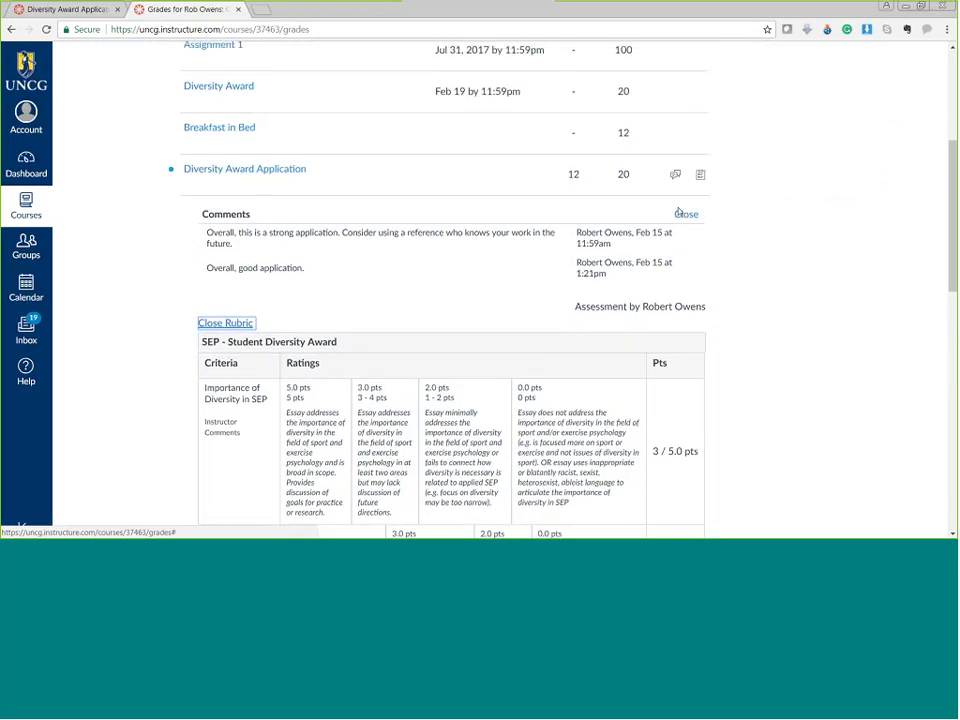
click(252, 170)
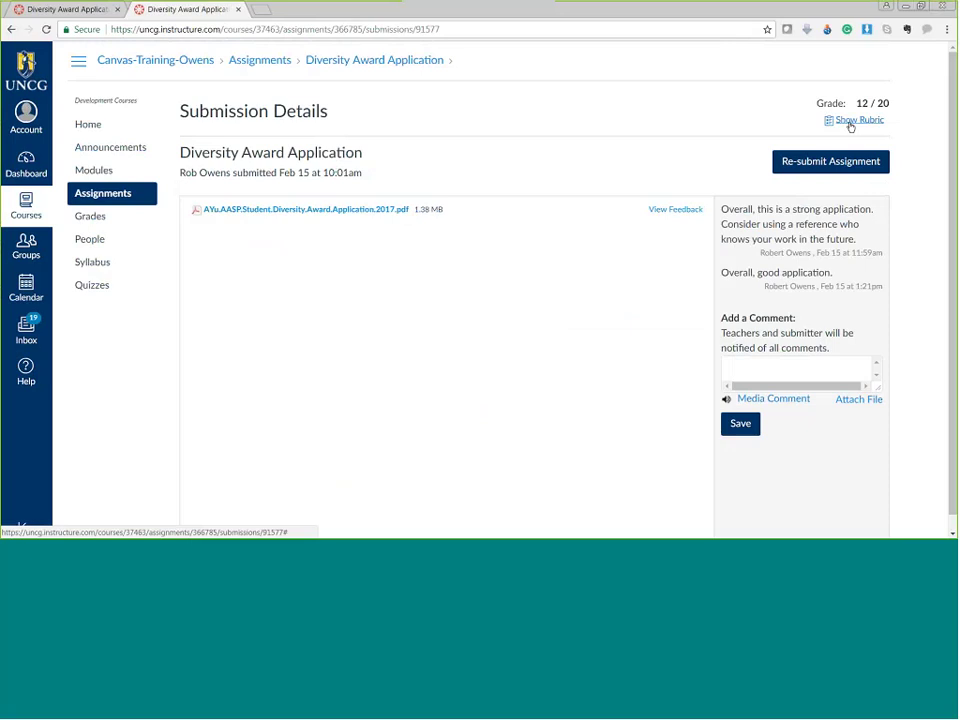
click(850, 121)
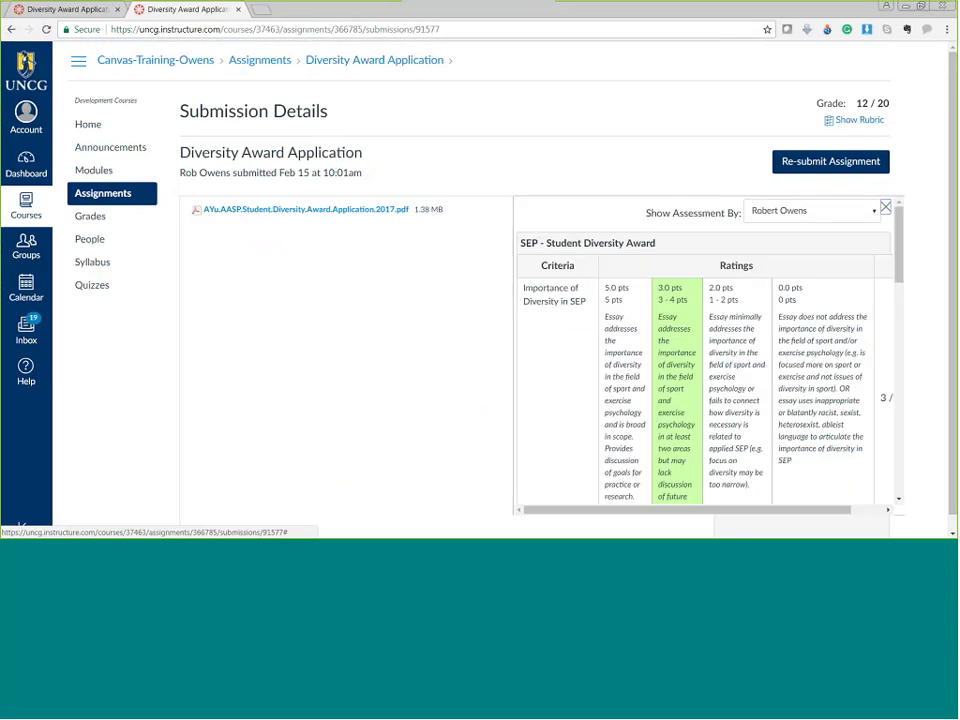
Read through the highlighted rubric ratings and awarded points, and view the additional comments on the Recommendation Letter criterion.
scroll(903, 304, down, 3)
scroll(903, 304, down, 2)
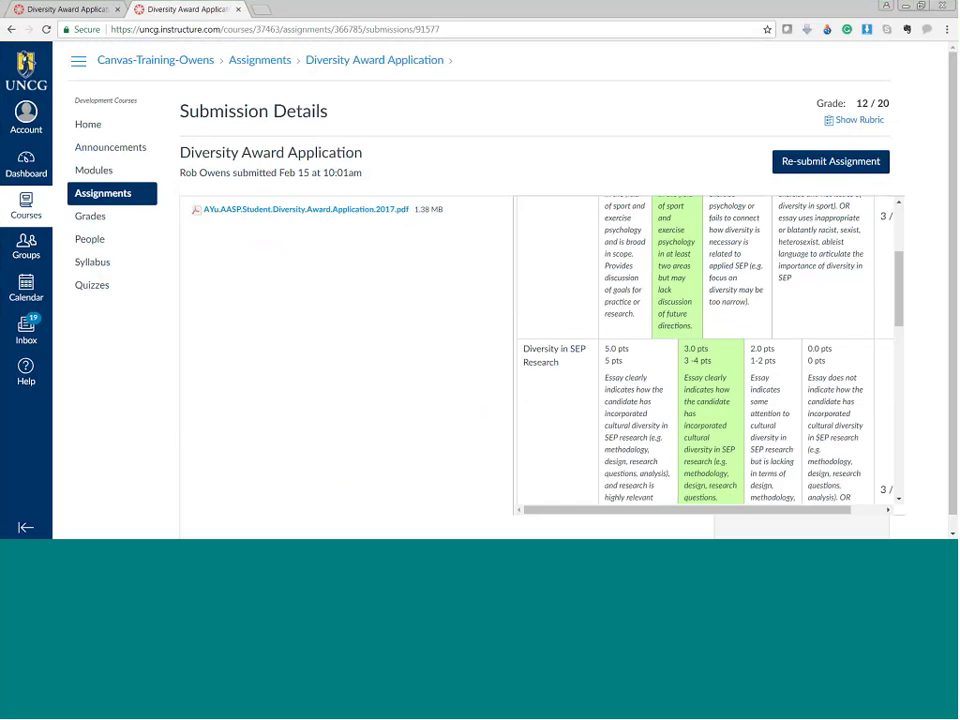
scroll(903, 304, right, 2)
scroll(896, 472, down, 5)
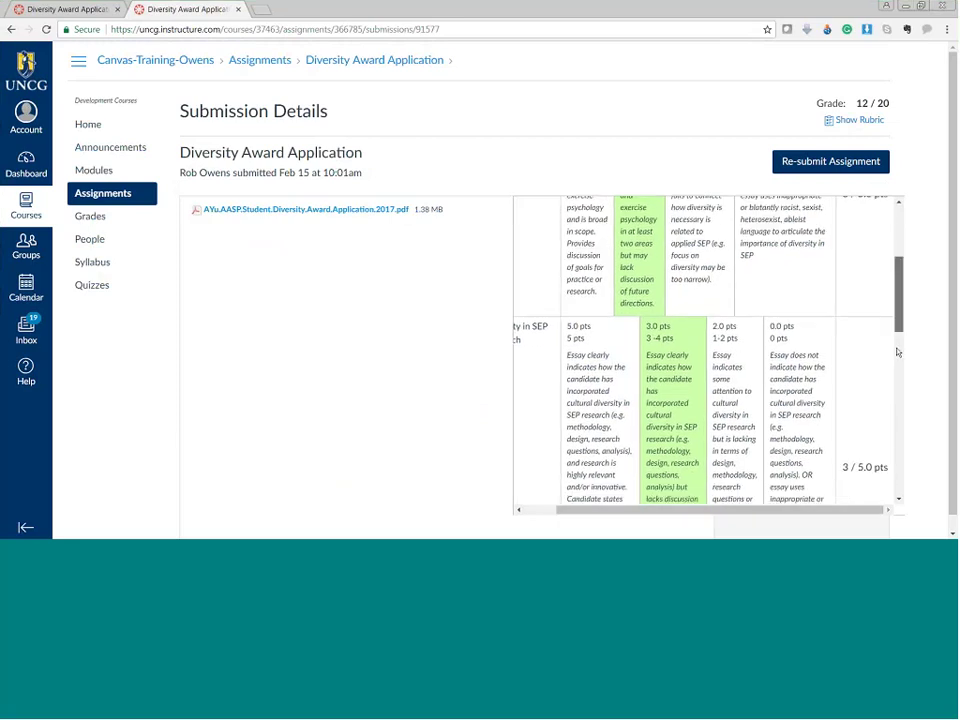
scroll(896, 472, down, 1)
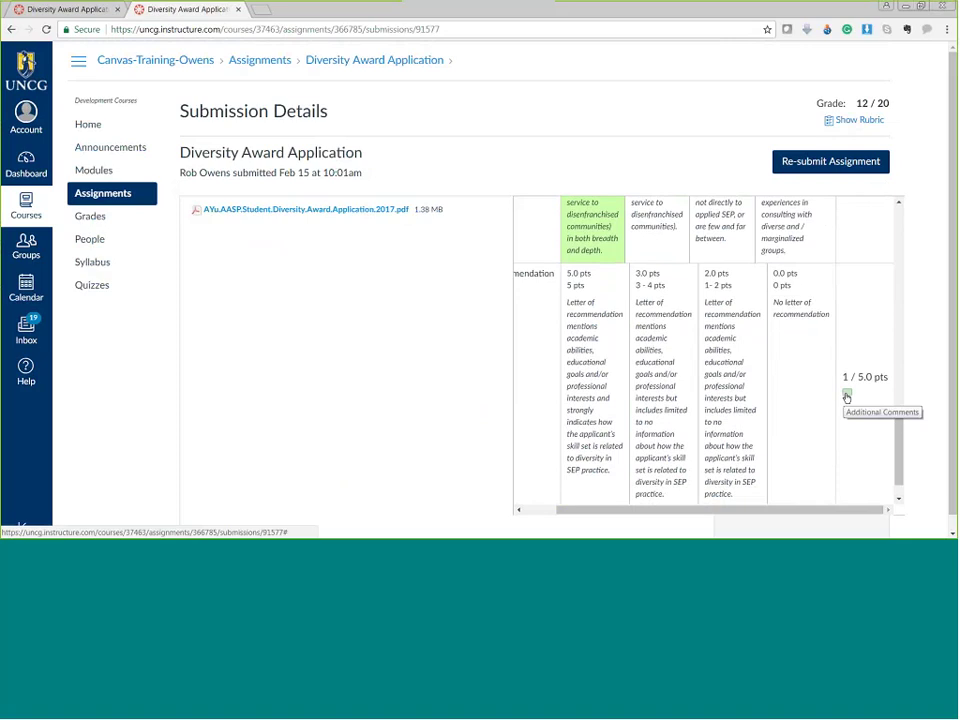
click(846, 396)
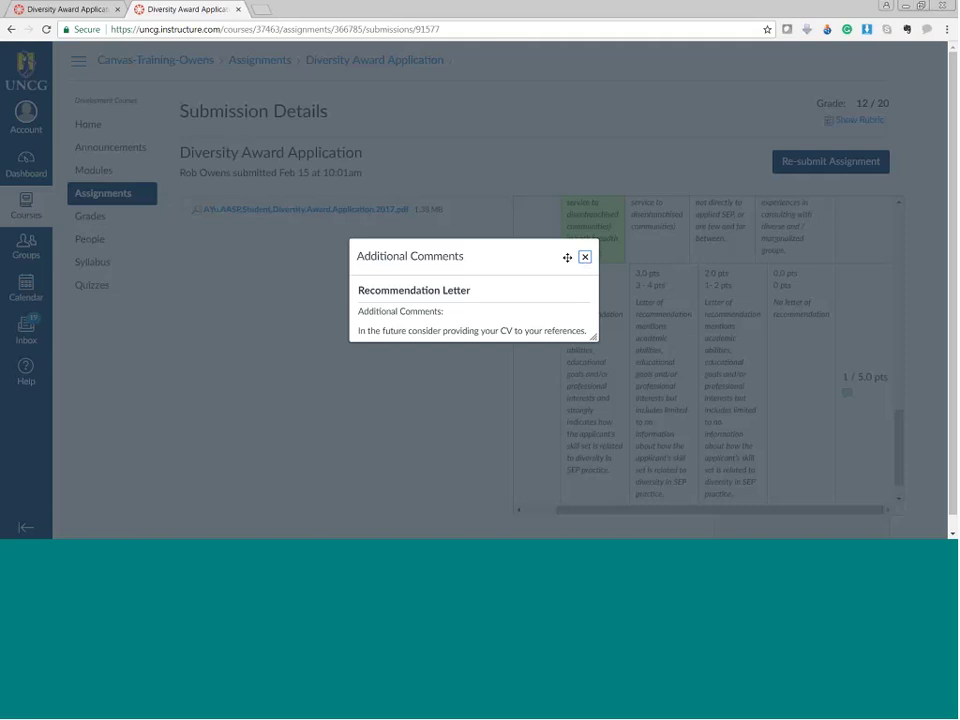
click(585, 257)
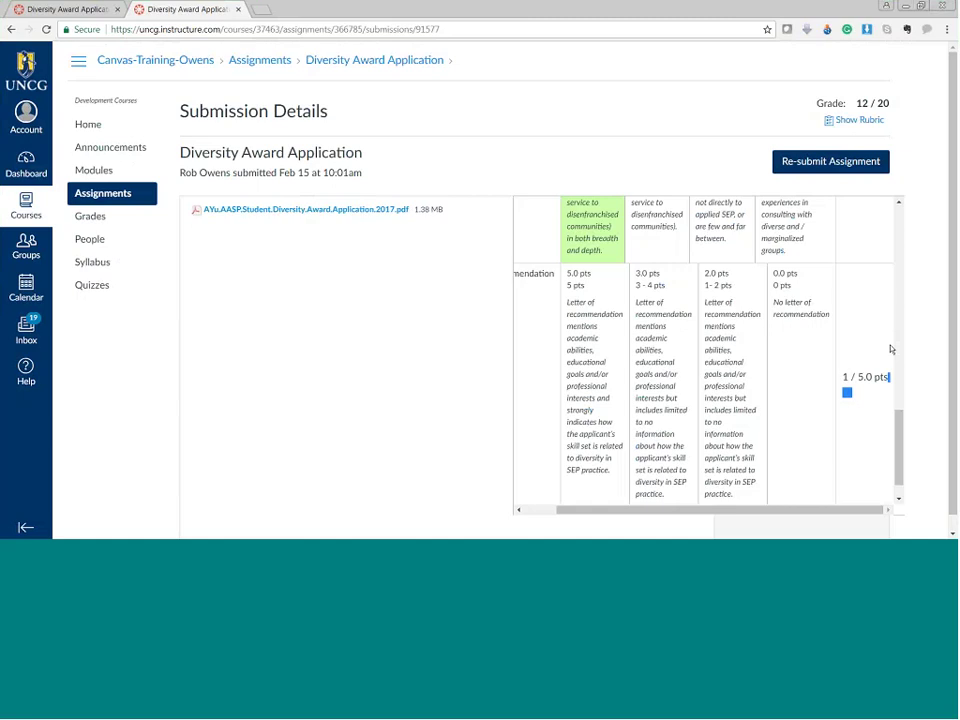
scroll(860, 350, up, 5)
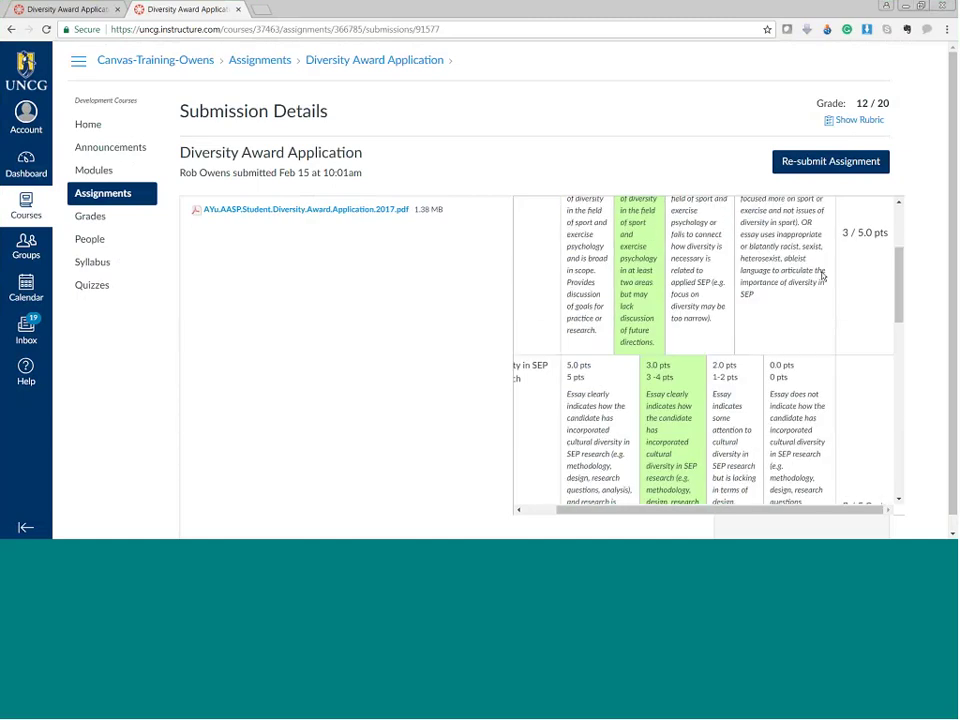
Return to the assignments list, log out of the student account and sign in with the saved instructor credentials.
click(92, 195)
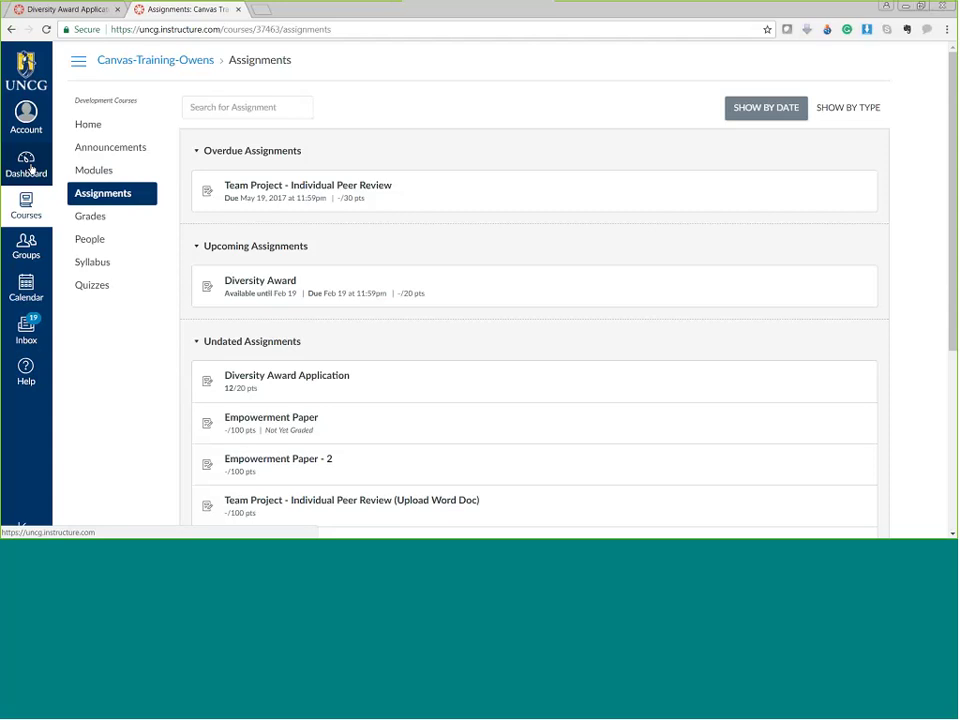
click(26, 115)
click(152, 148)
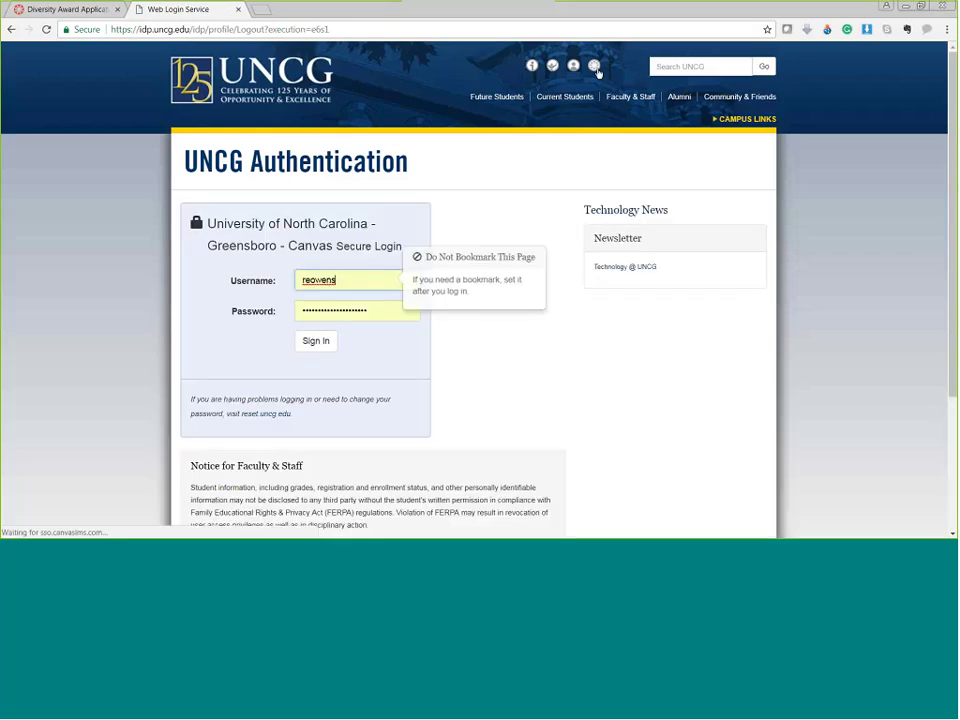
click(327, 340)
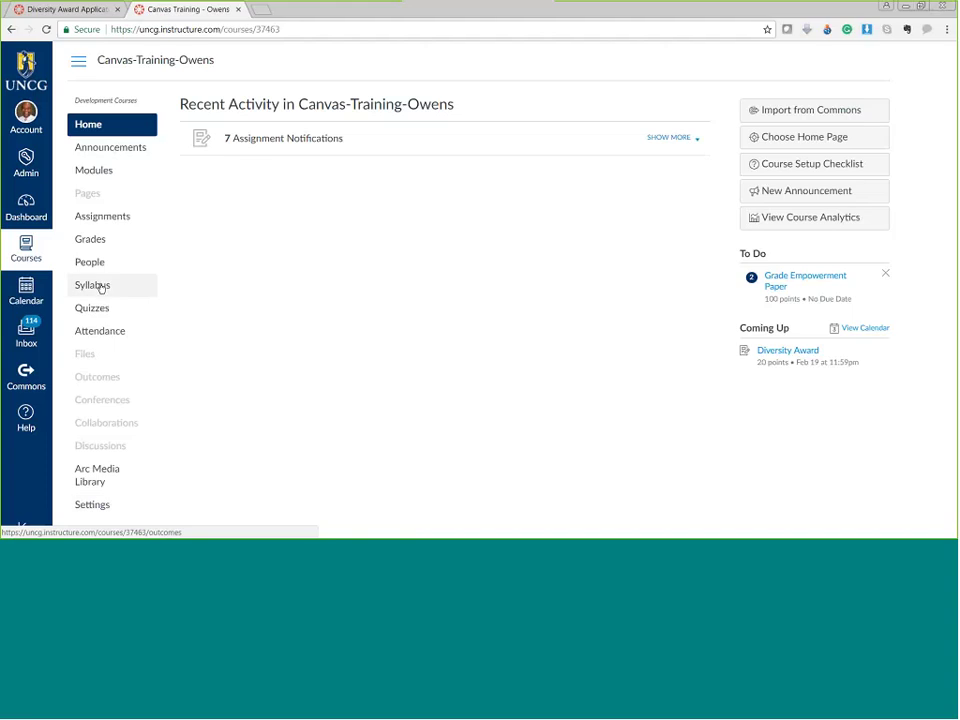
Open the course gradebook and view the Test Student's summary.
click(93, 250)
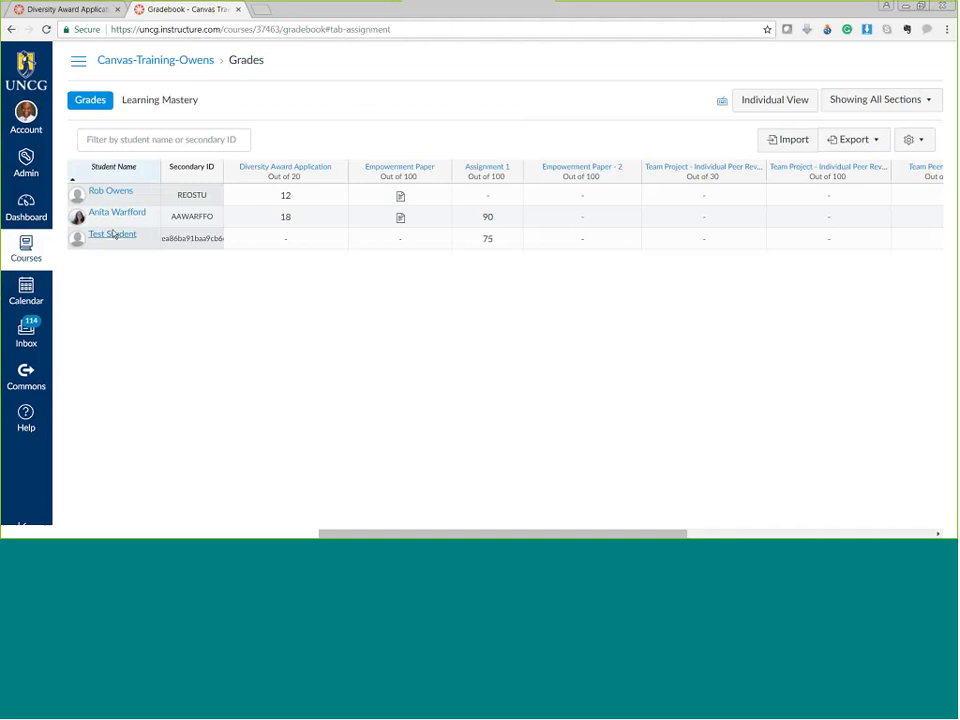
click(113, 237)
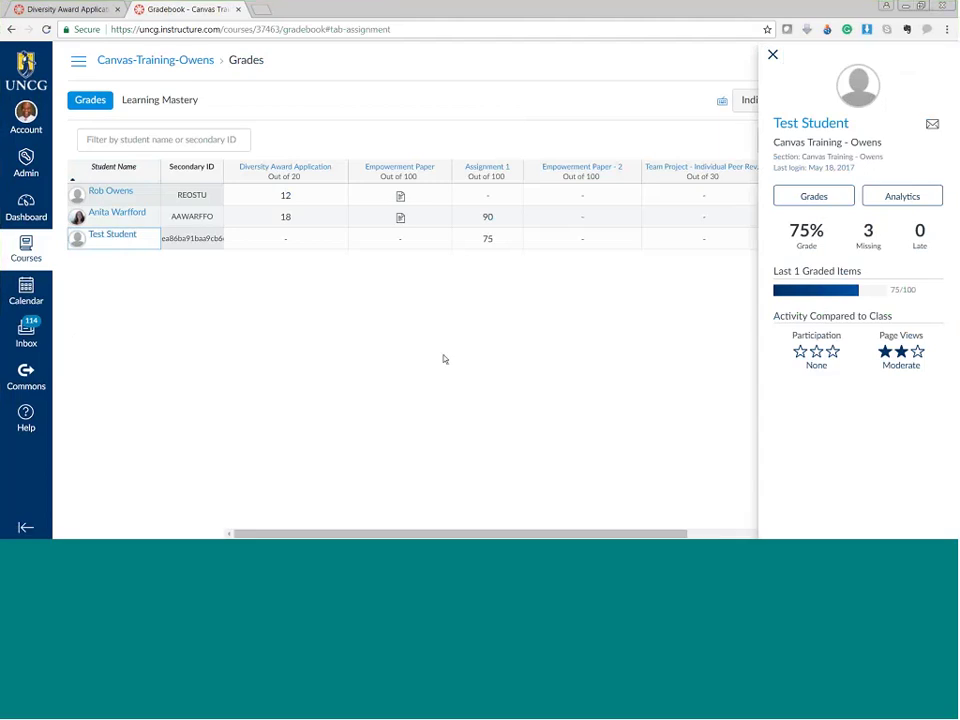
Enter Student View for the Canvas Training course through the course settings.
click(153, 63)
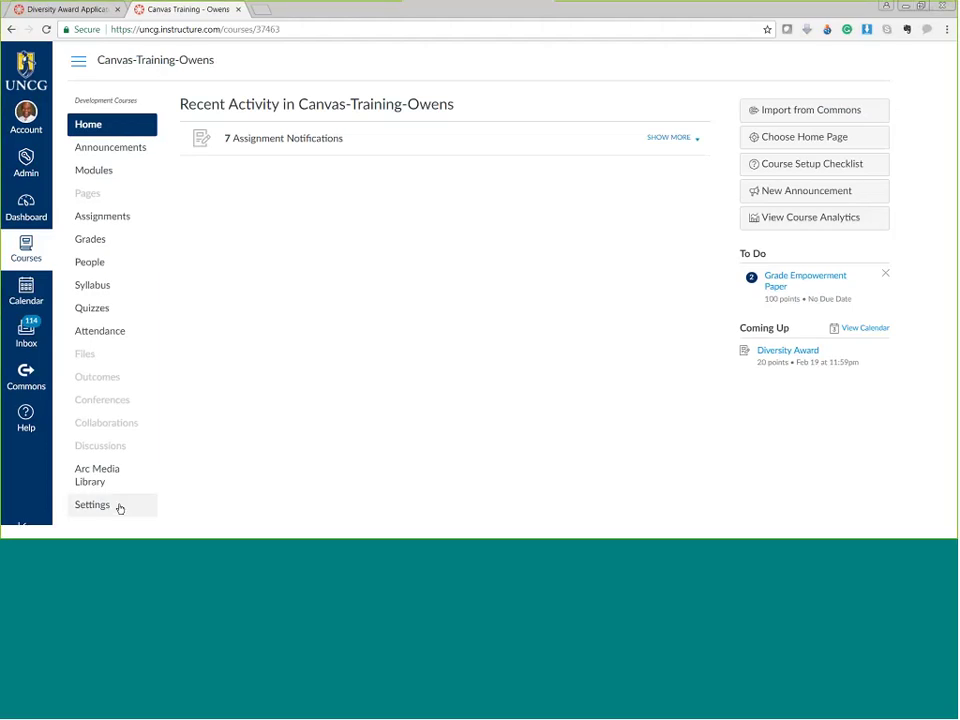
click(114, 508)
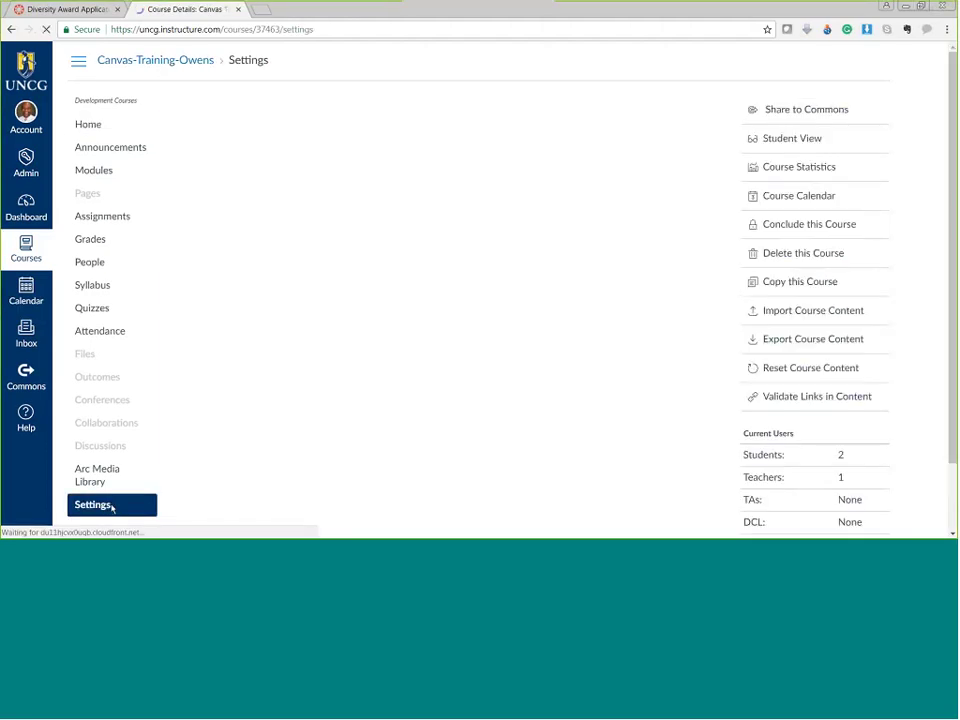
click(794, 139)
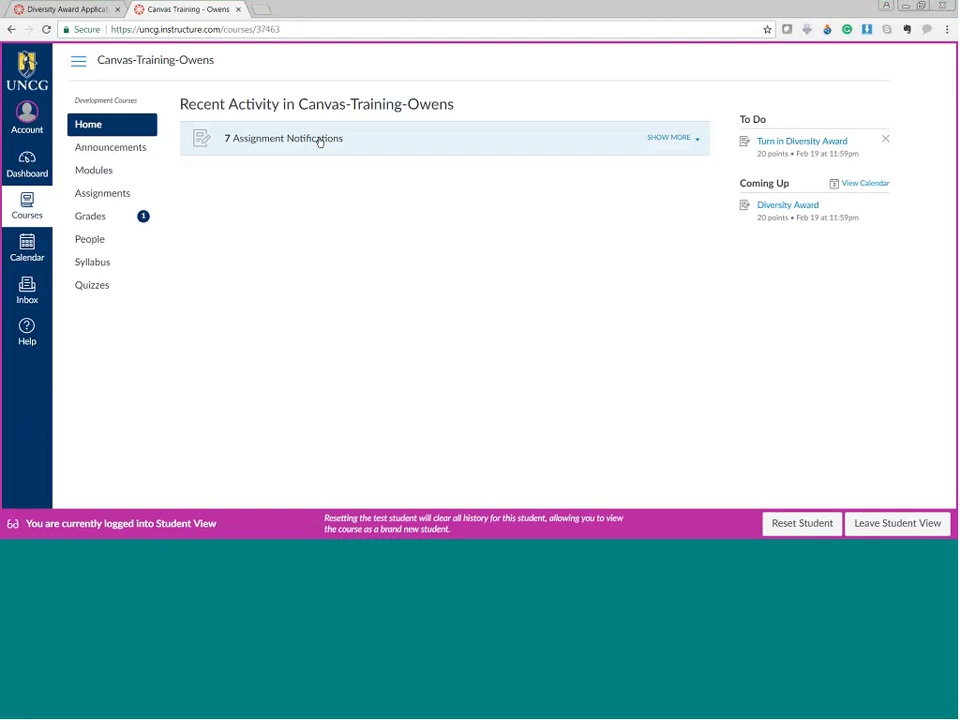
Open the Diversity Award assignment as the test student and look through its SEP - Student Diversity Award rubric.
click(109, 194)
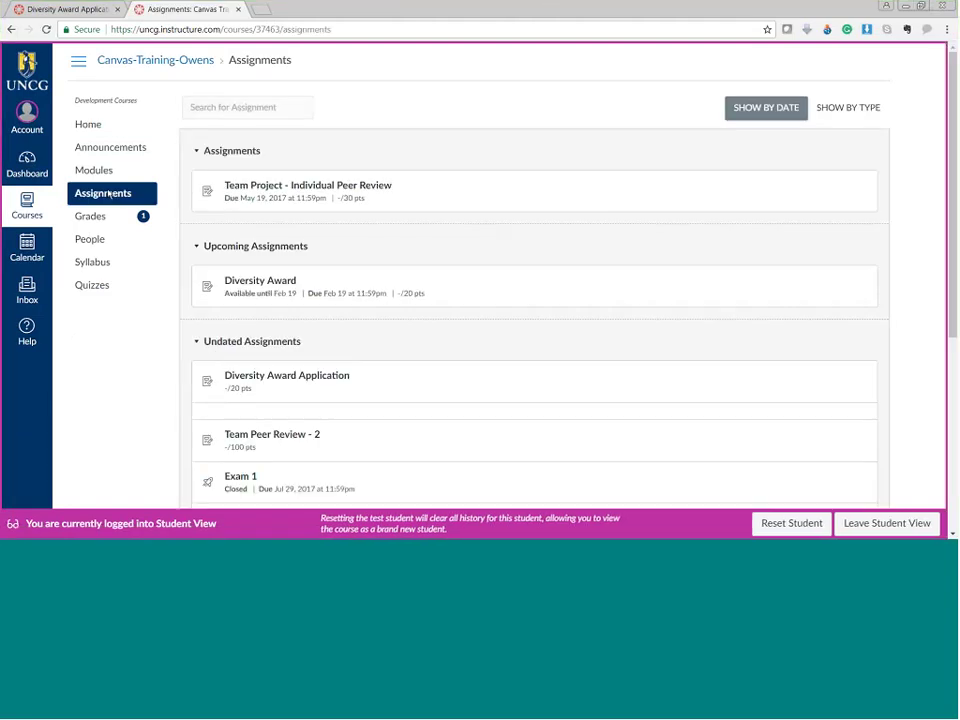
click(250, 286)
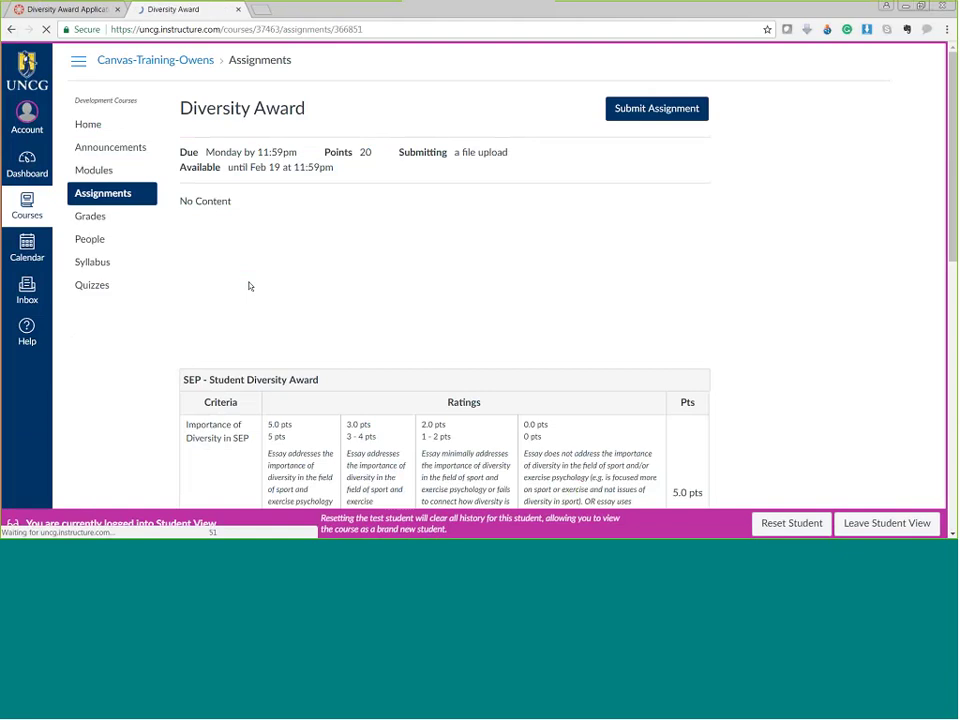
scroll(926, 193, down, 5)
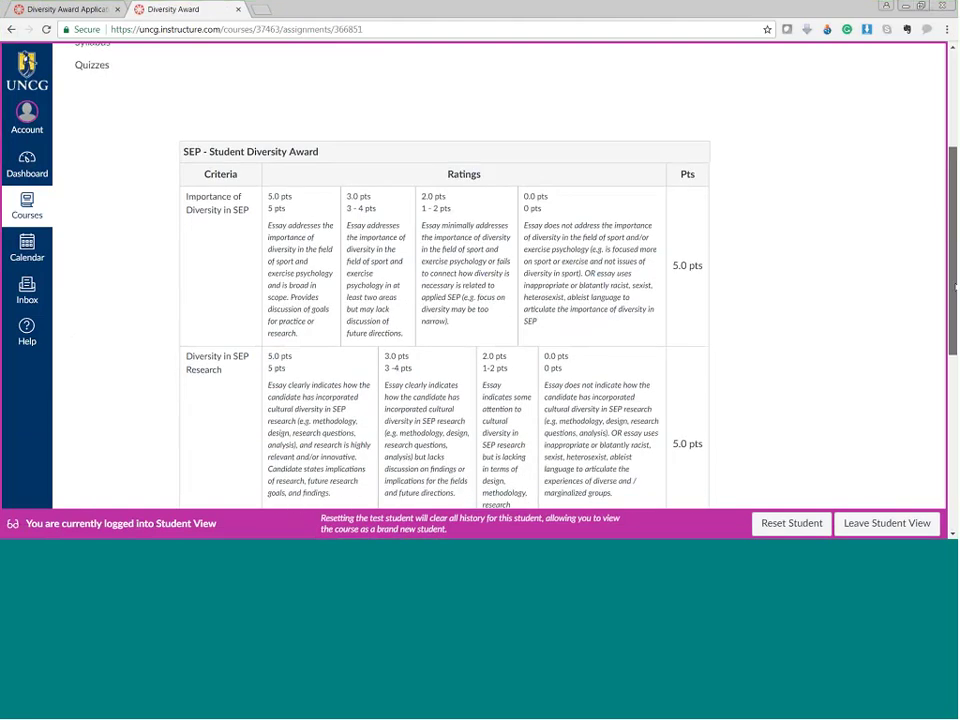
scroll(445, 280, up, 6)
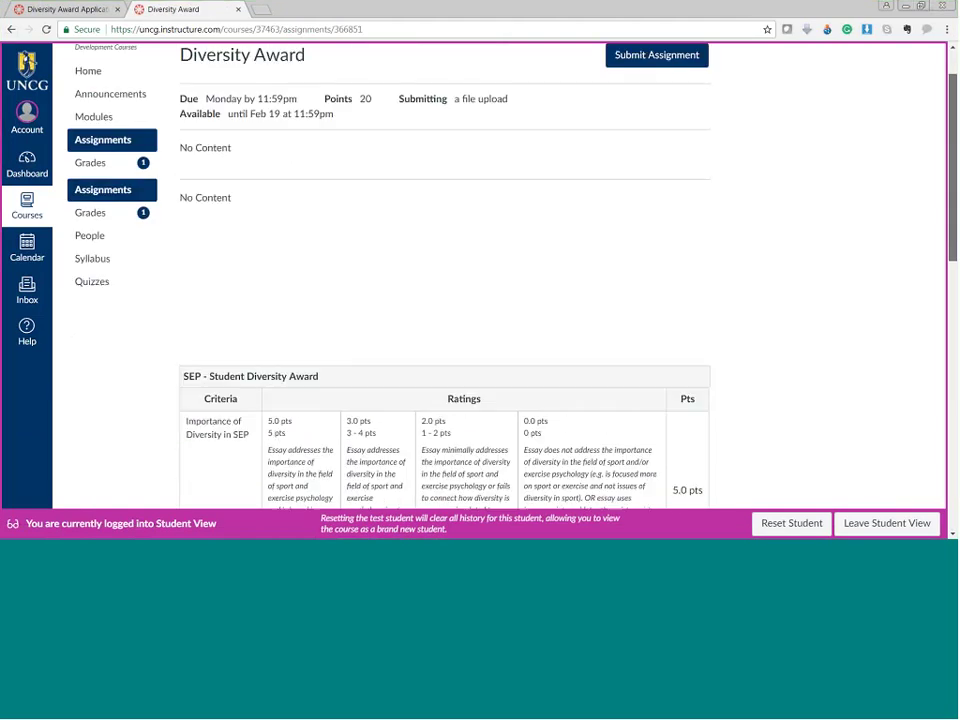
scroll(941, 190, down, 8)
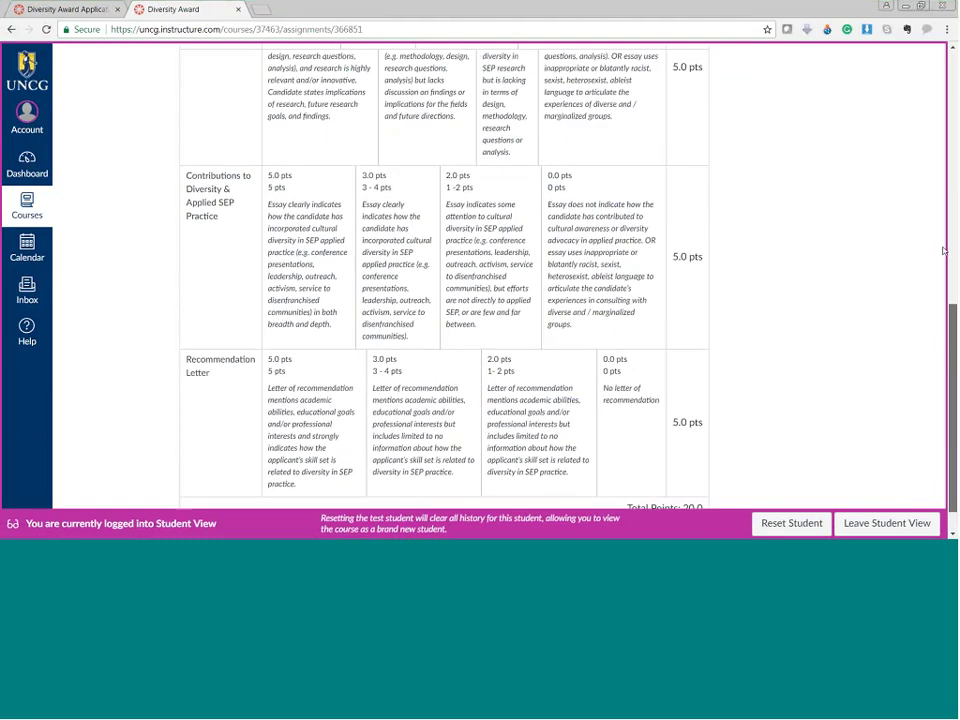
scroll(941, 190, up, 5)
scroll(941, 190, up, 6)
Submit the desktop file AYu.AASP.Student.Diversity.Award.Application.2017.pdf as the test student's file upload for the Diversity Award assignment.
click(635, 104)
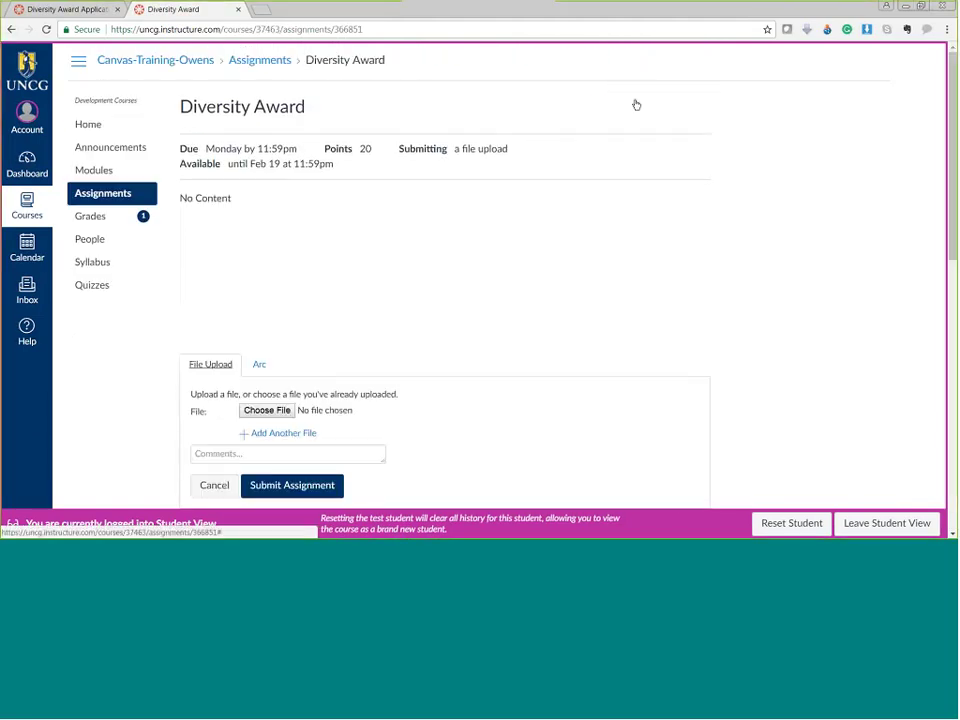
click(266, 410)
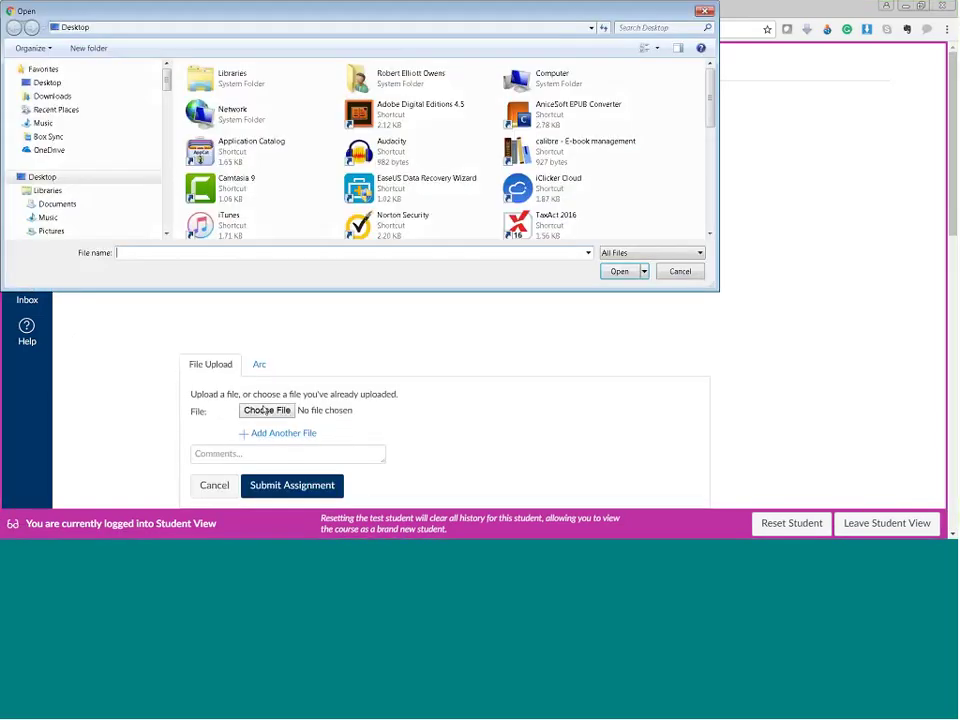
scroll(656, 191, down, 5)
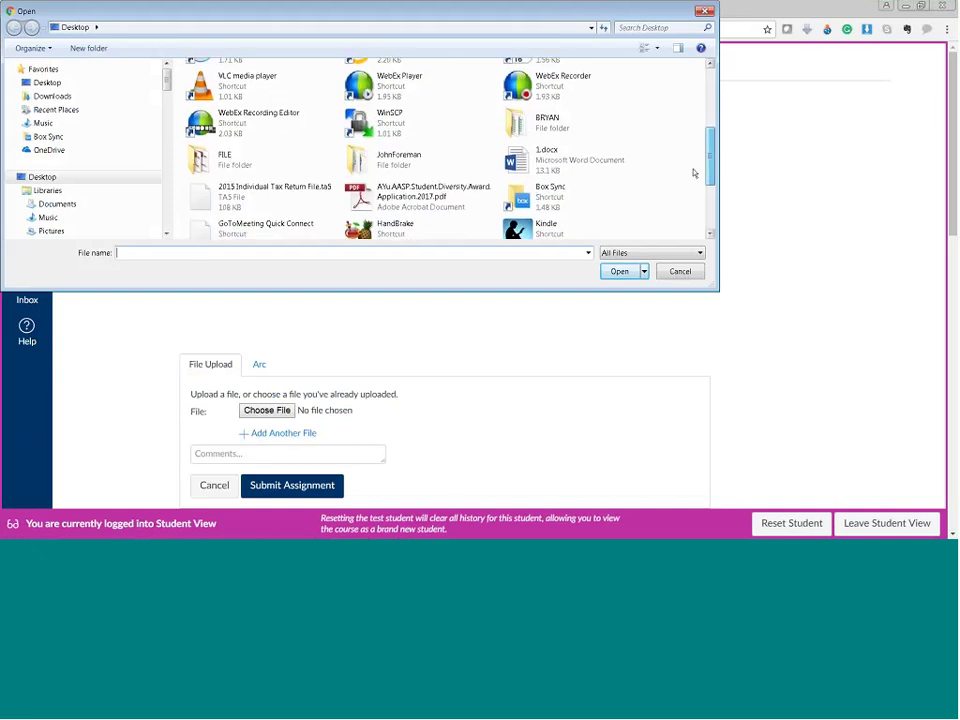
click(423, 201)
click(620, 271)
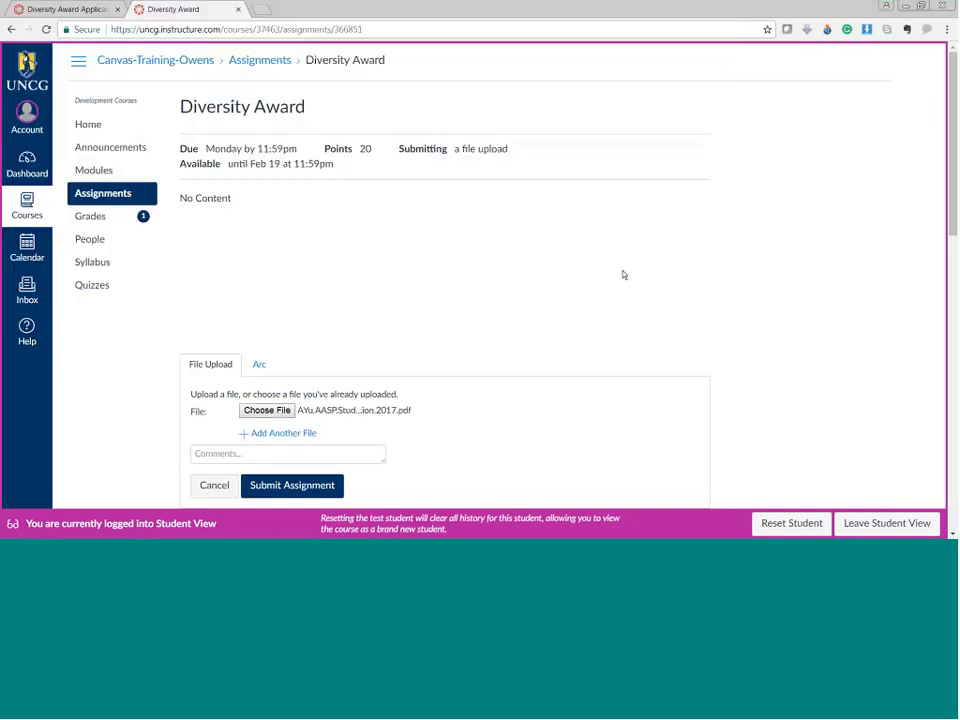
click(314, 487)
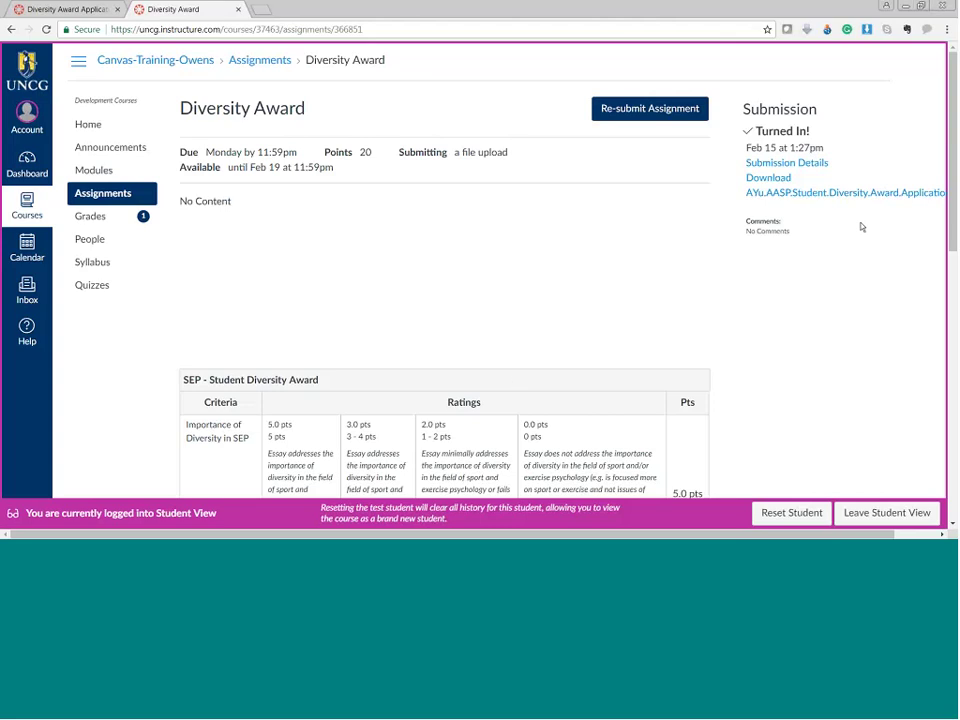
Leave Student View and look over the Diversity Award assignment page as instructor.
mouse_move(953, 242)
mouse_down()
mouse_move(953, 284)
mouse_move(953, 242)
mouse_up()
click(849, 516)
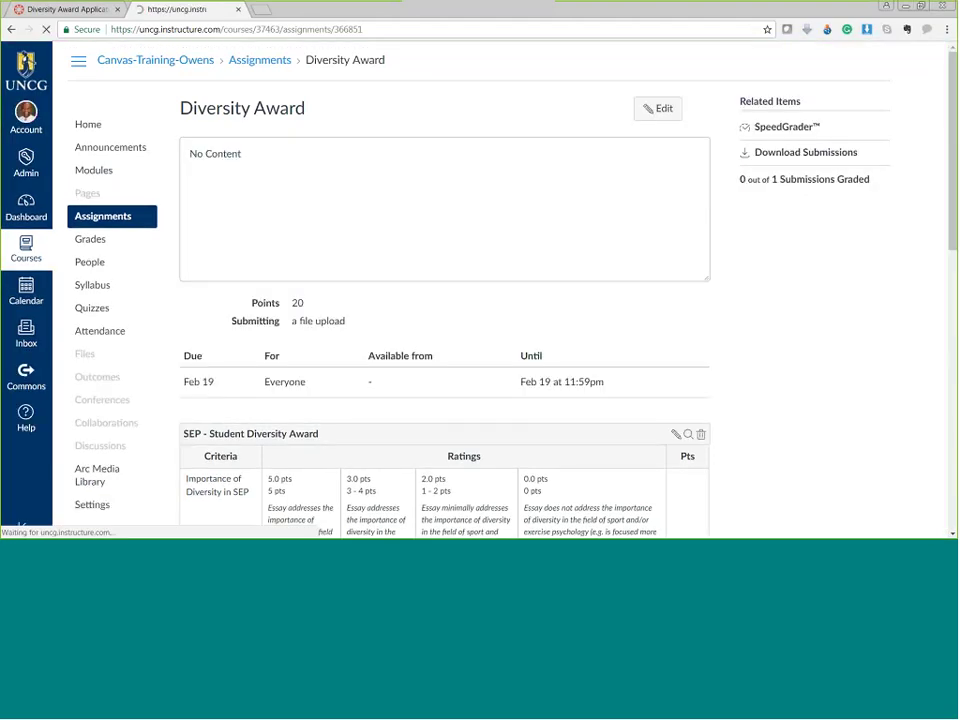
scroll(197, 434, down, 3)
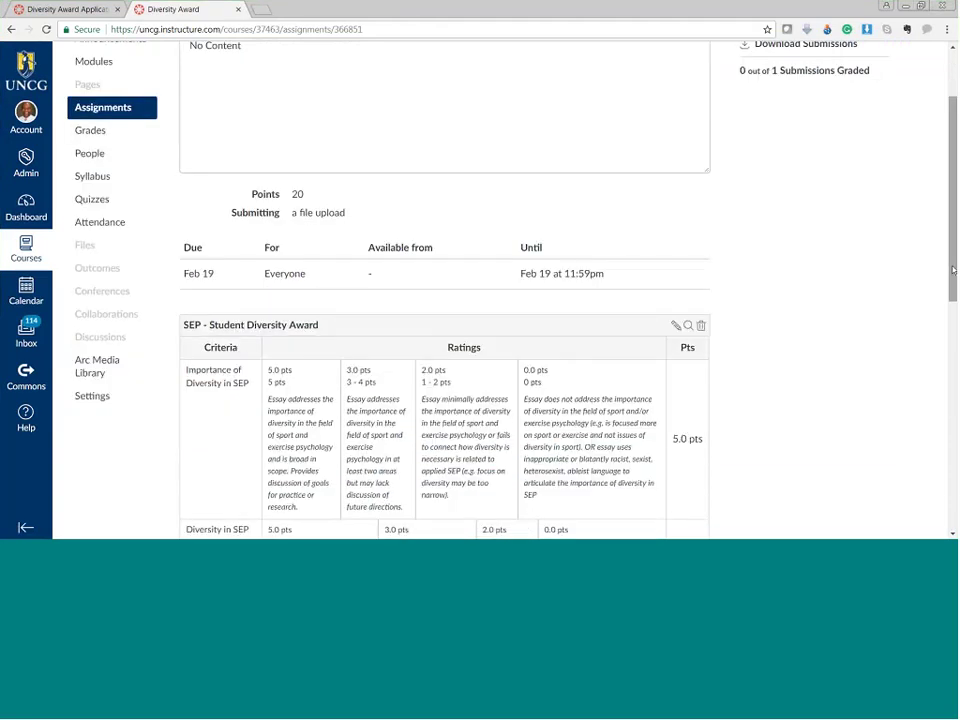
Show again how Student View is entered through the course settings, and leave it.
click(103, 401)
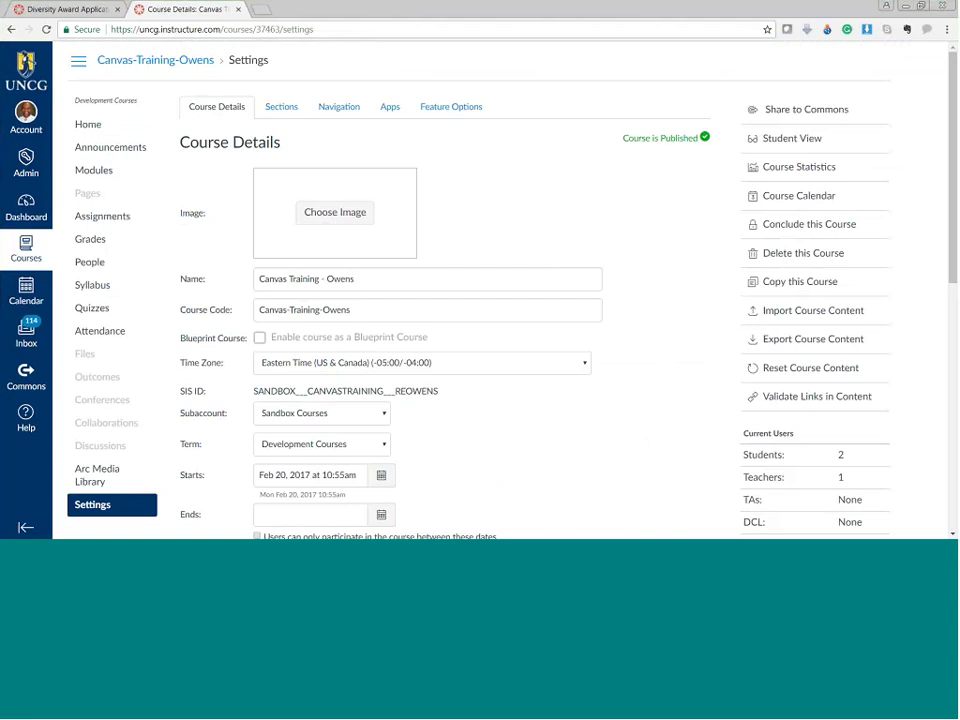
click(776, 147)
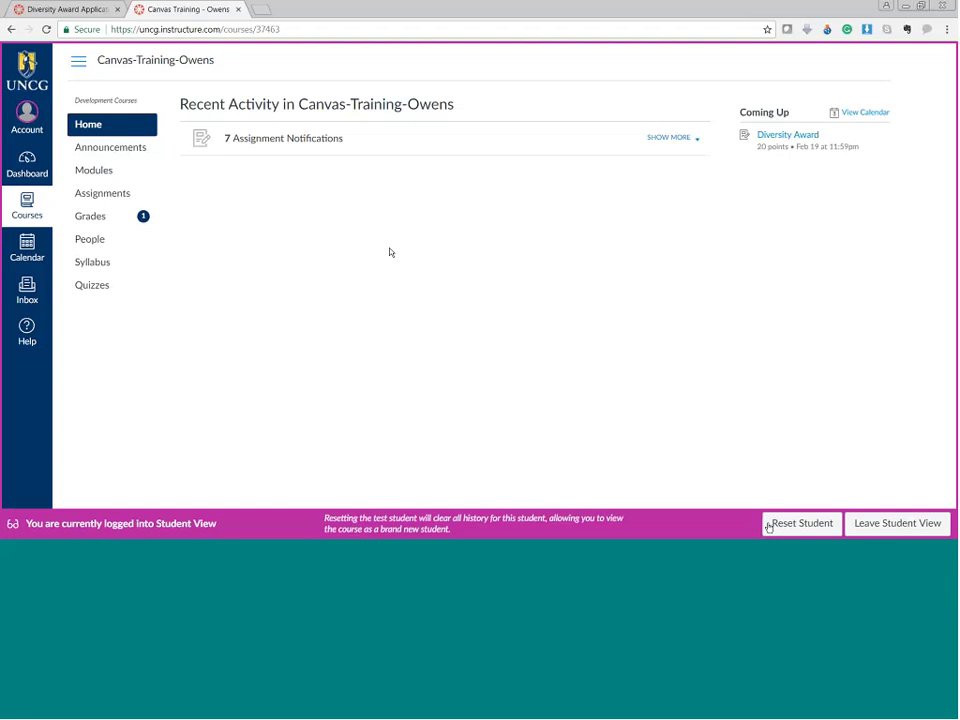
click(895, 535)
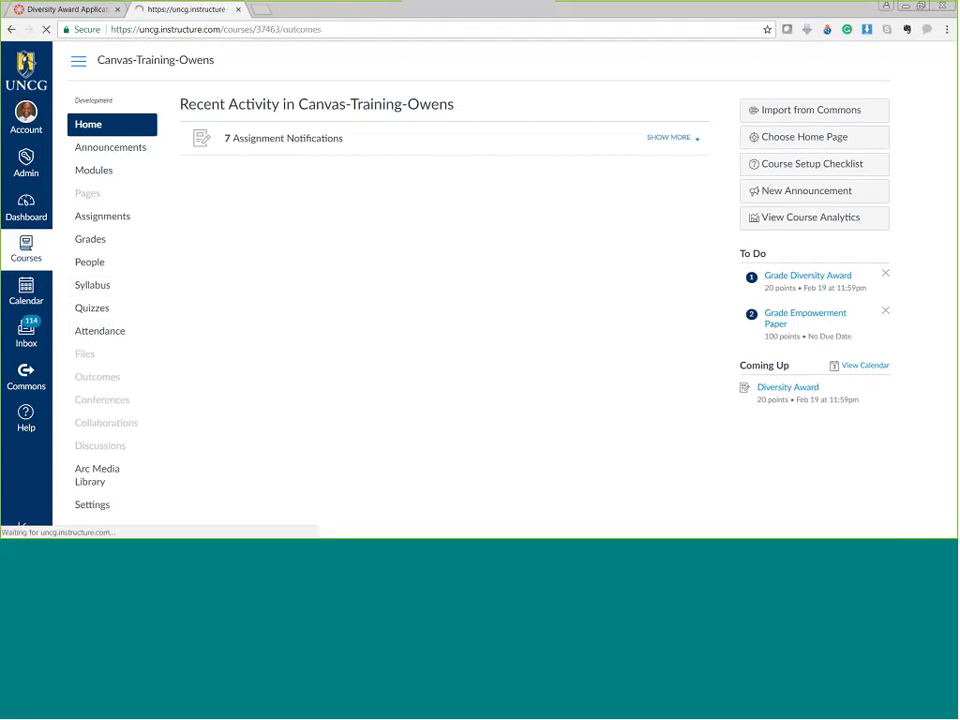
Open the course's Outcomes page and look at the Account Standards folder in Find Outcomes, closing it without importing anything.
click(97, 376)
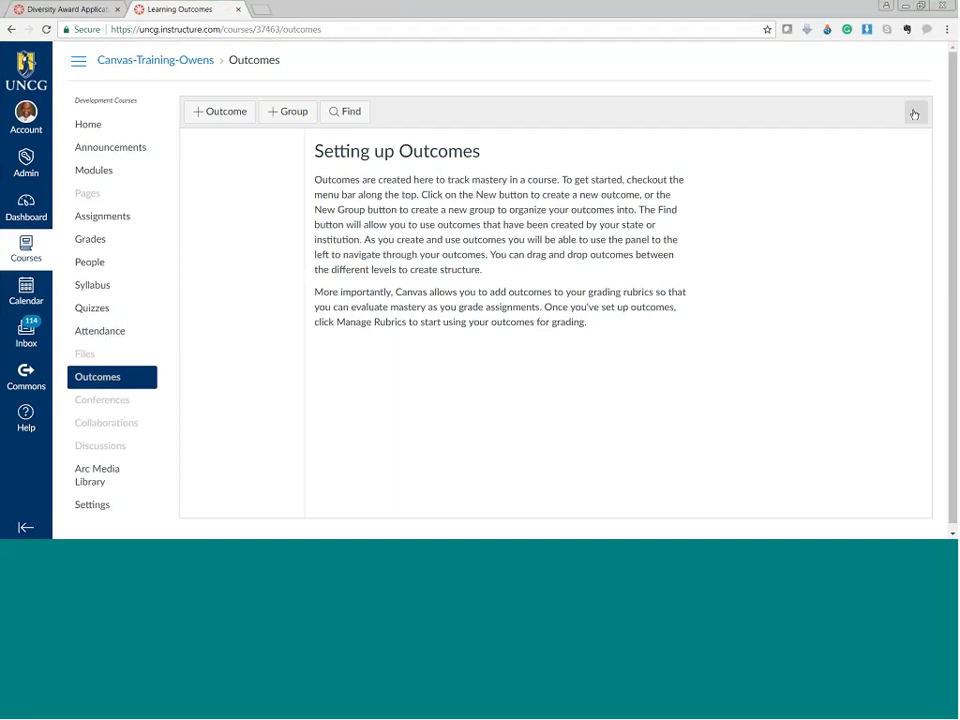
click(915, 114)
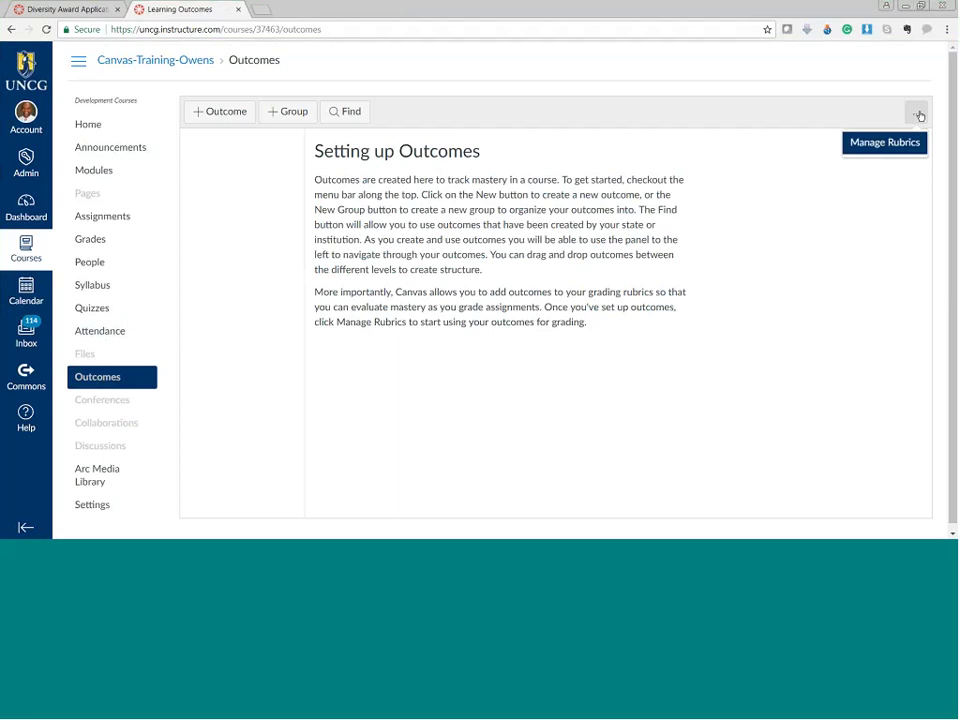
click(577, 101)
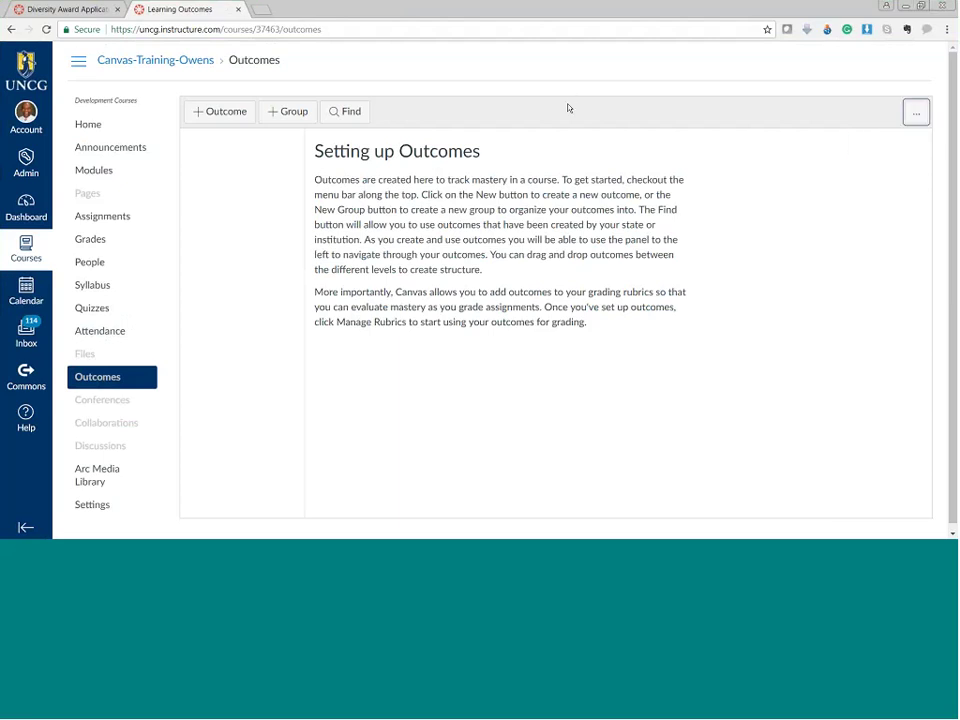
click(345, 119)
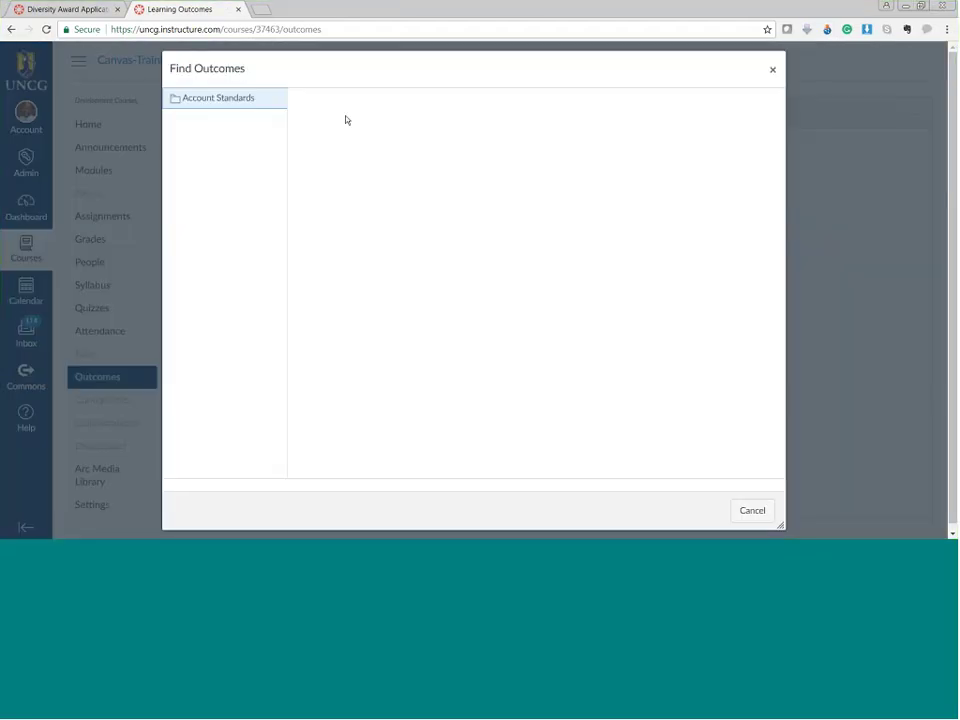
click(253, 102)
click(752, 510)
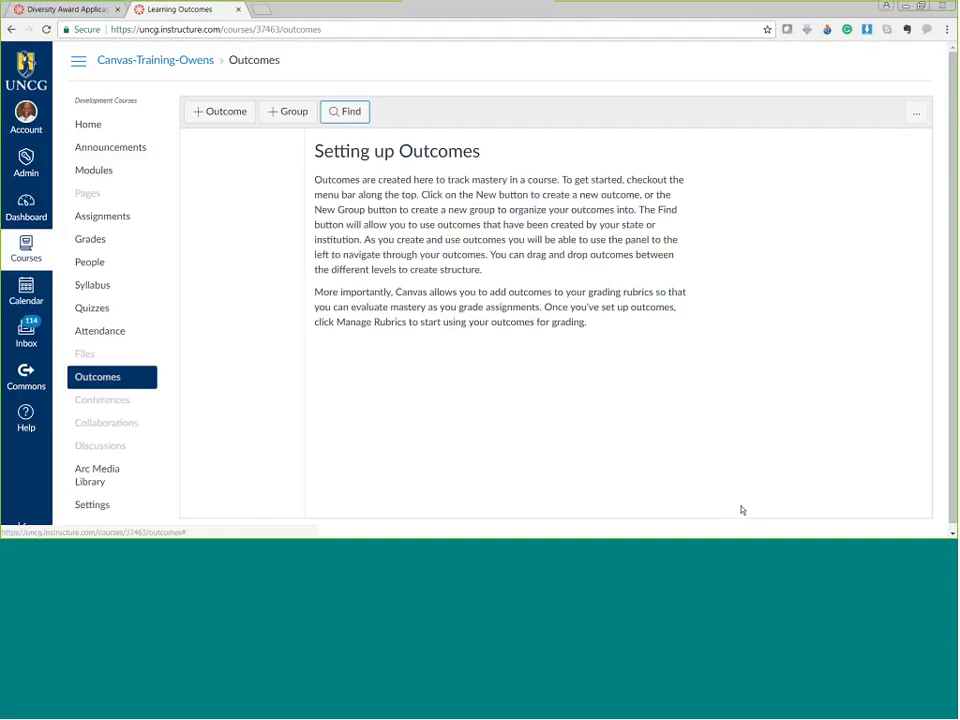
click(343, 117)
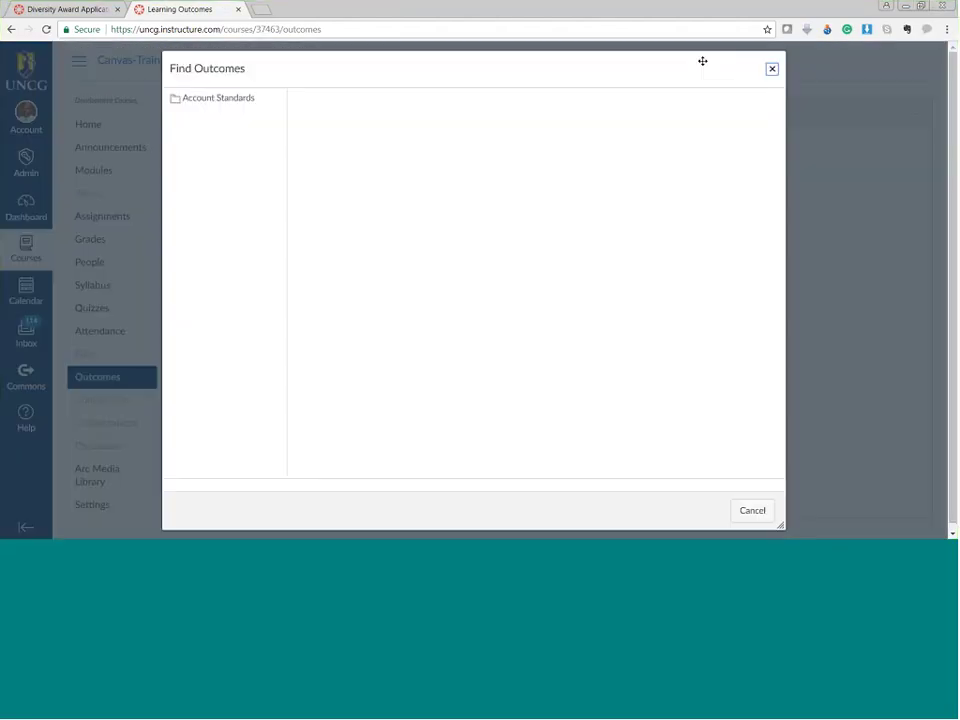
click(772, 68)
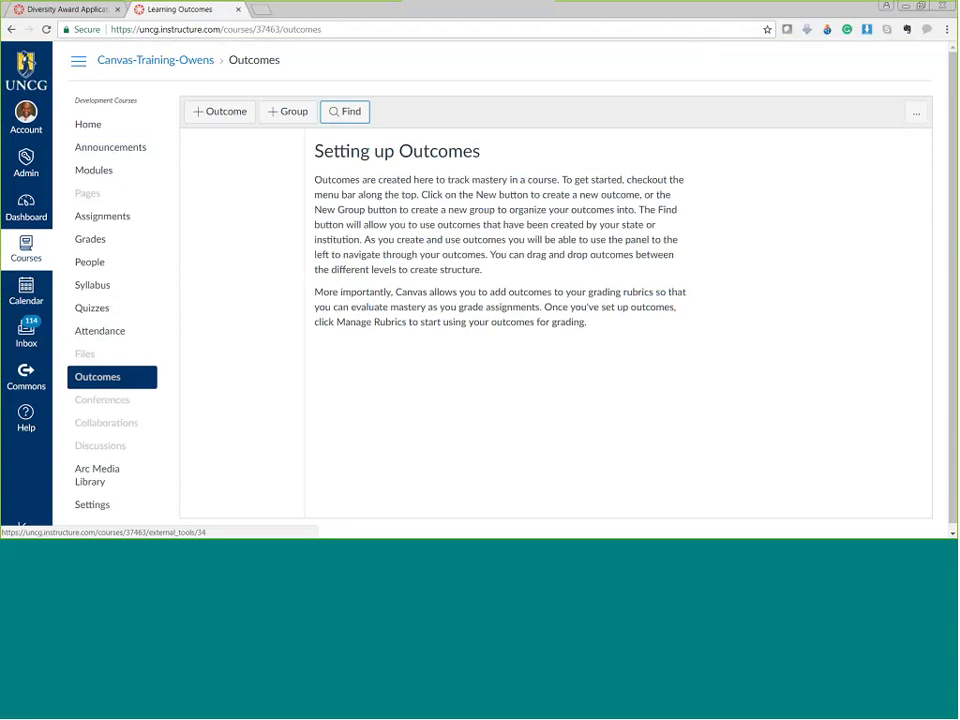
Go to the course rubrics through Manage Rubrics and open Rubric - Breakfast in Bed for editing.
click(916, 112)
click(882, 146)
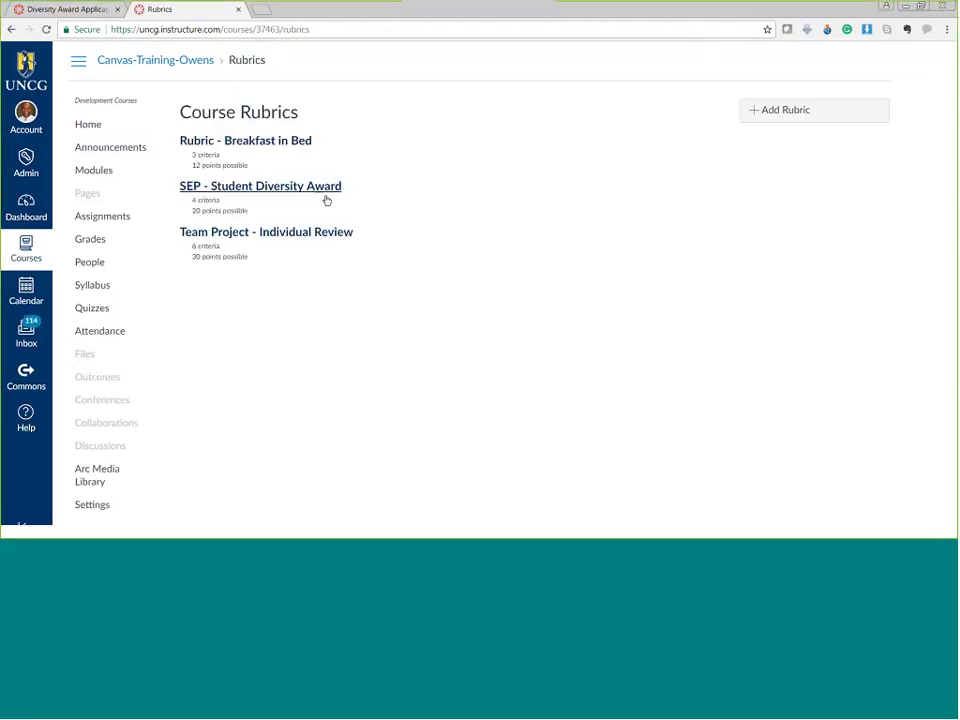
click(209, 141)
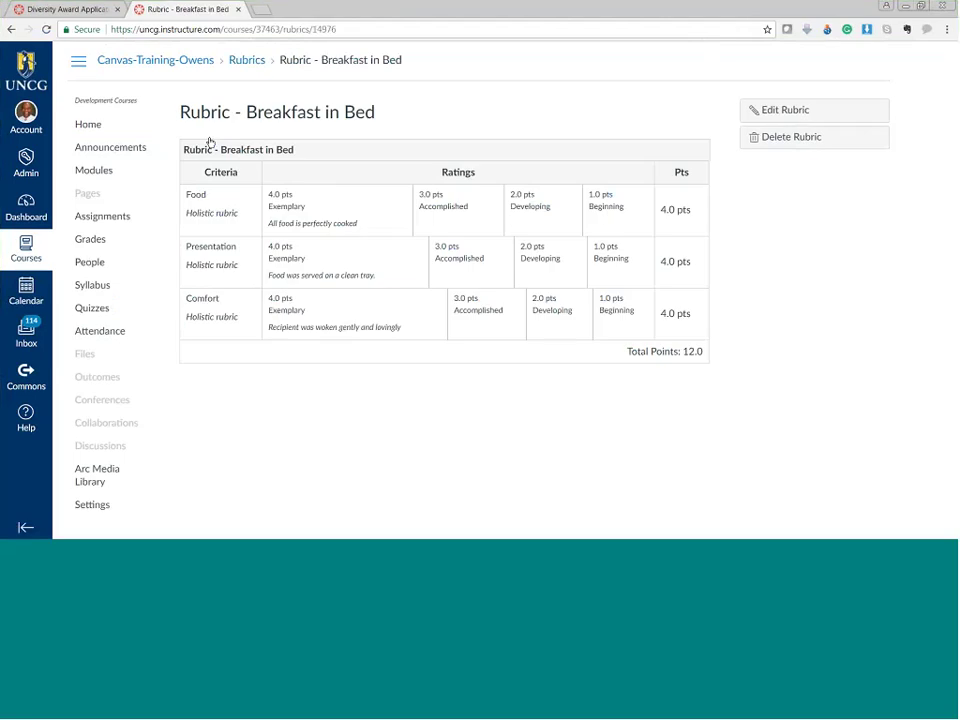
click(777, 114)
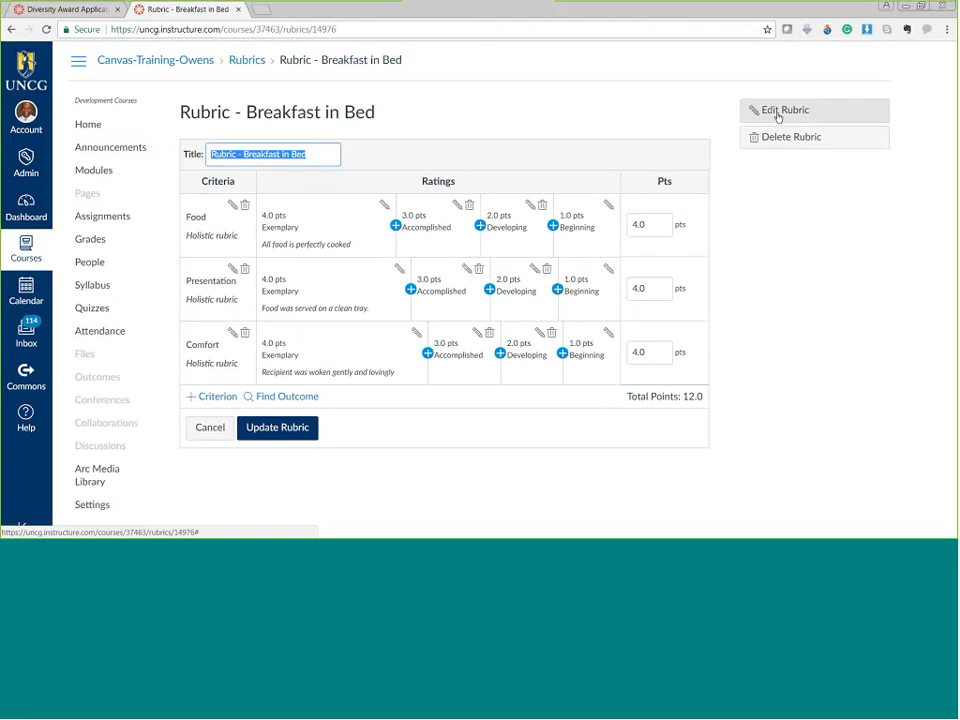
click(524, 100)
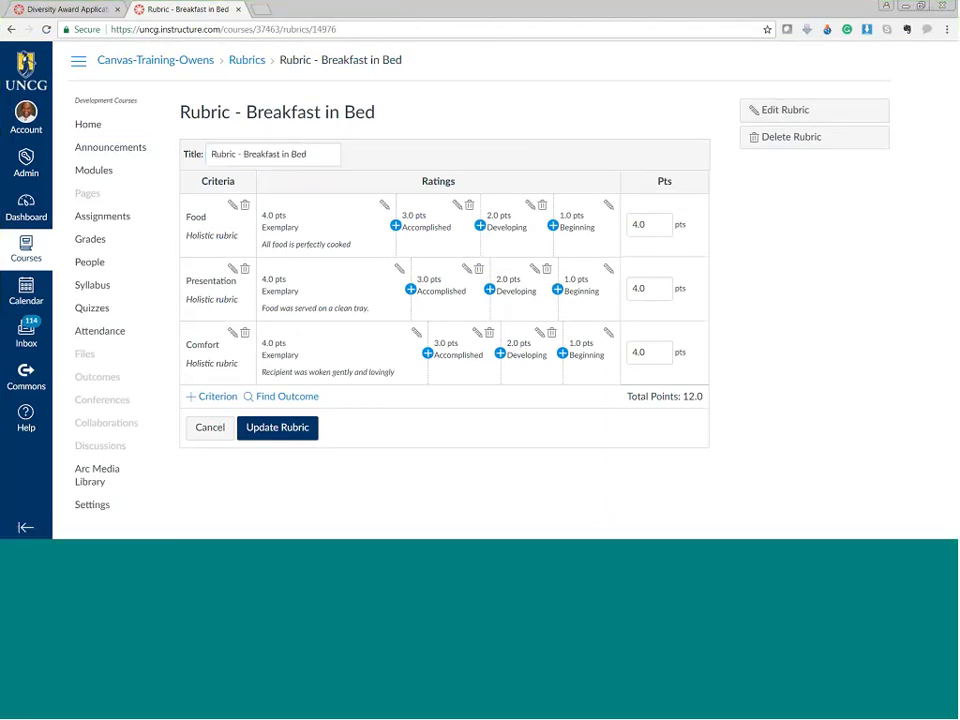
Open the Diversity Award Application assignment and remove its SEP - Student Diversity Award rubric.
click(103, 216)
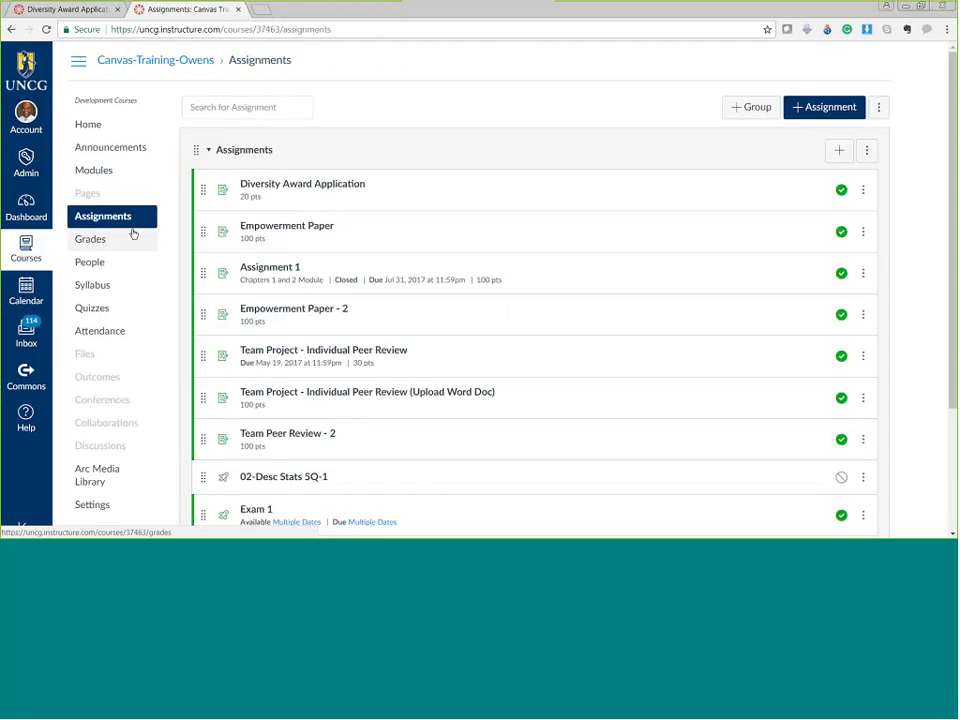
click(284, 185)
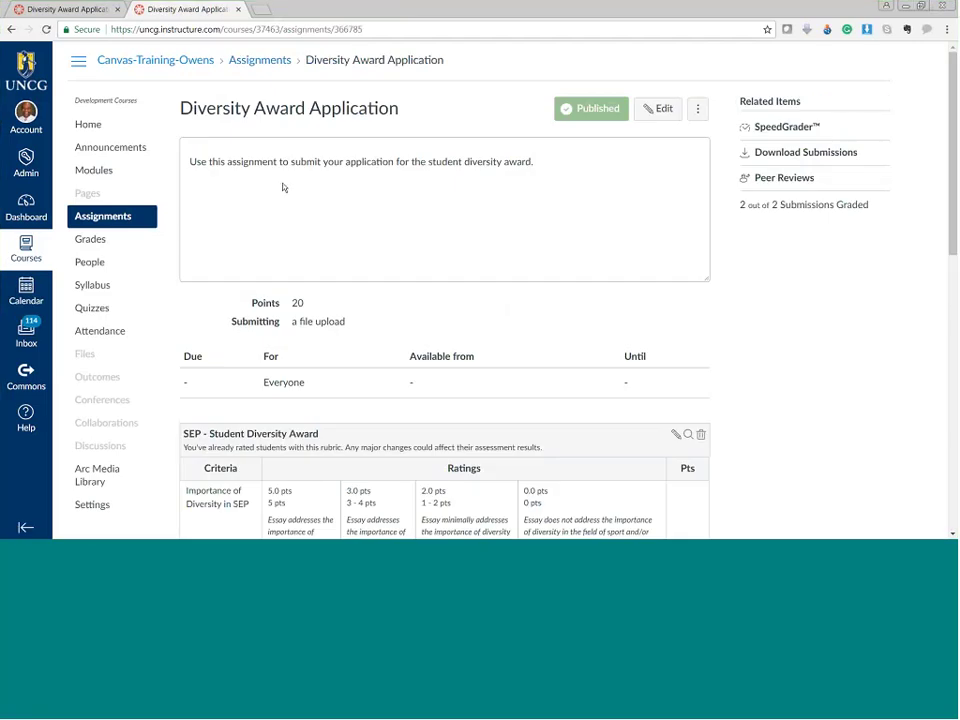
drag(952, 104, 954, 172)
click(700, 278)
click(530, 96)
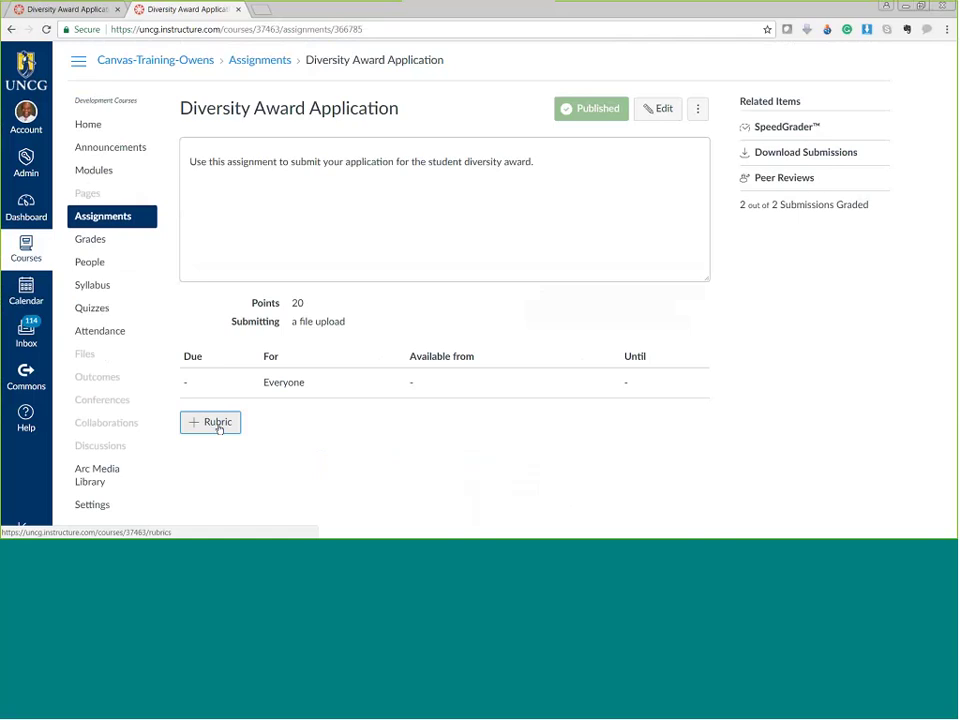
Attach the training course's existing Team Project - Individual Review rubric to the Diversity Award Application assignment.
click(214, 422)
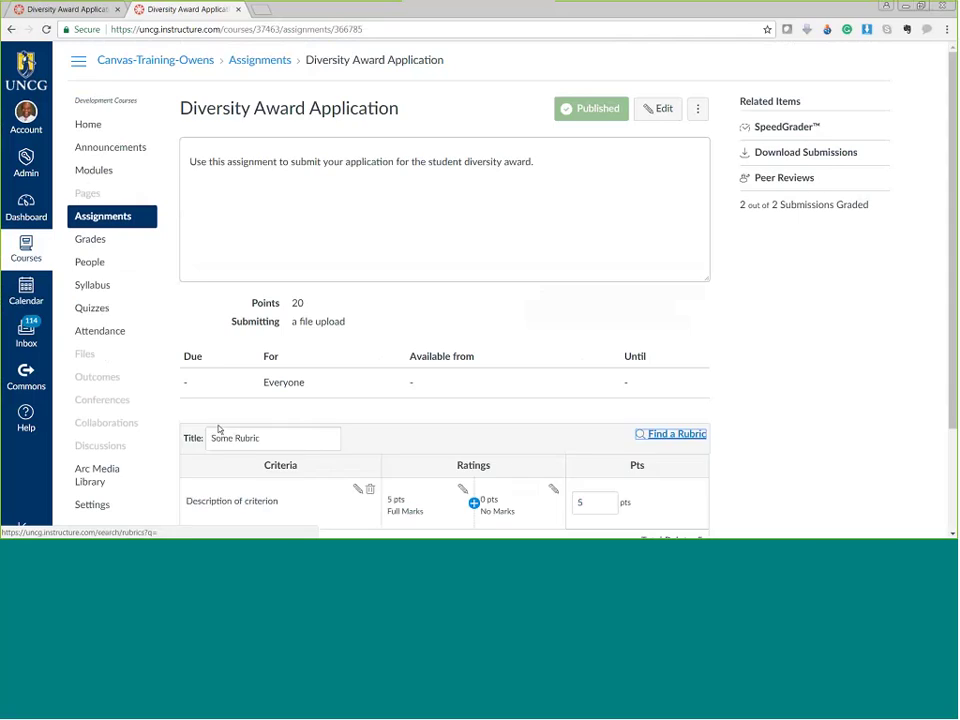
click(673, 438)
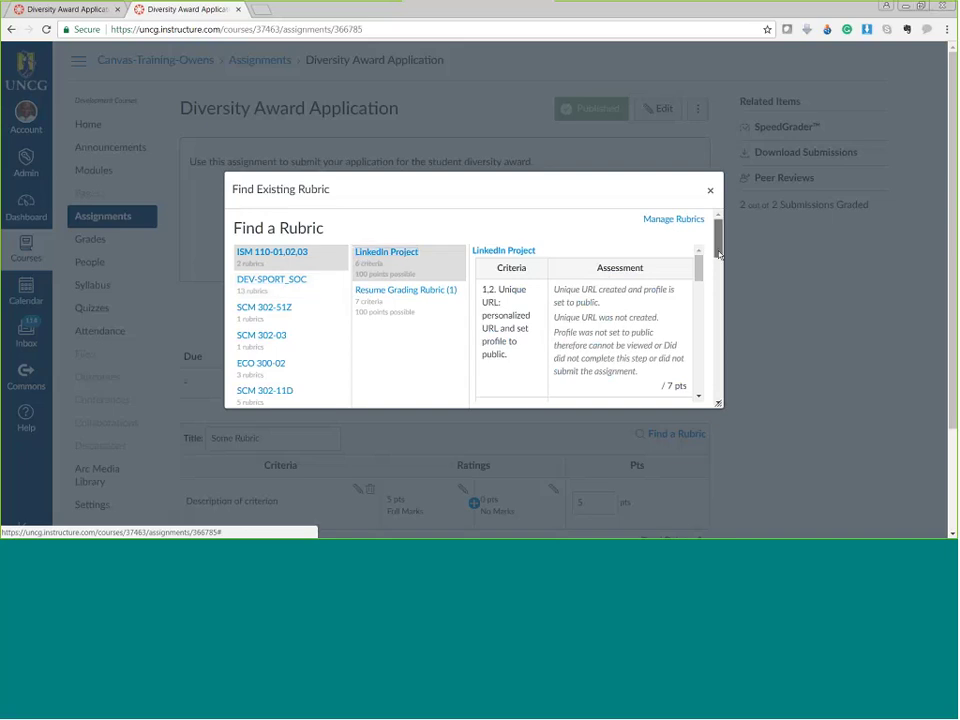
scroll(718, 282, down, 3)
drag(718, 282, 720, 382)
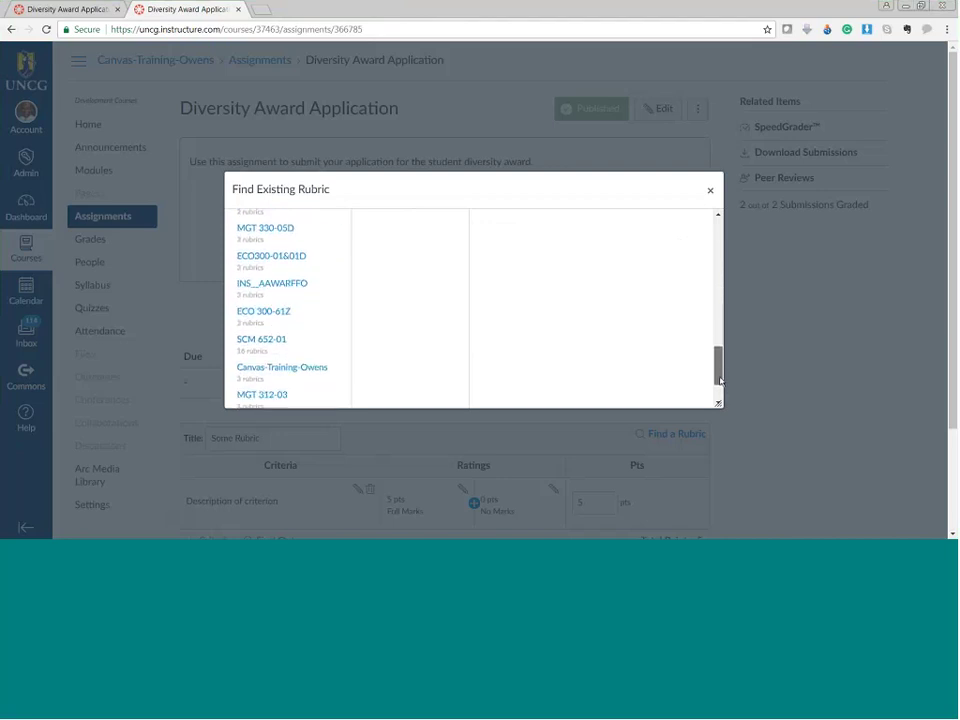
click(281, 369)
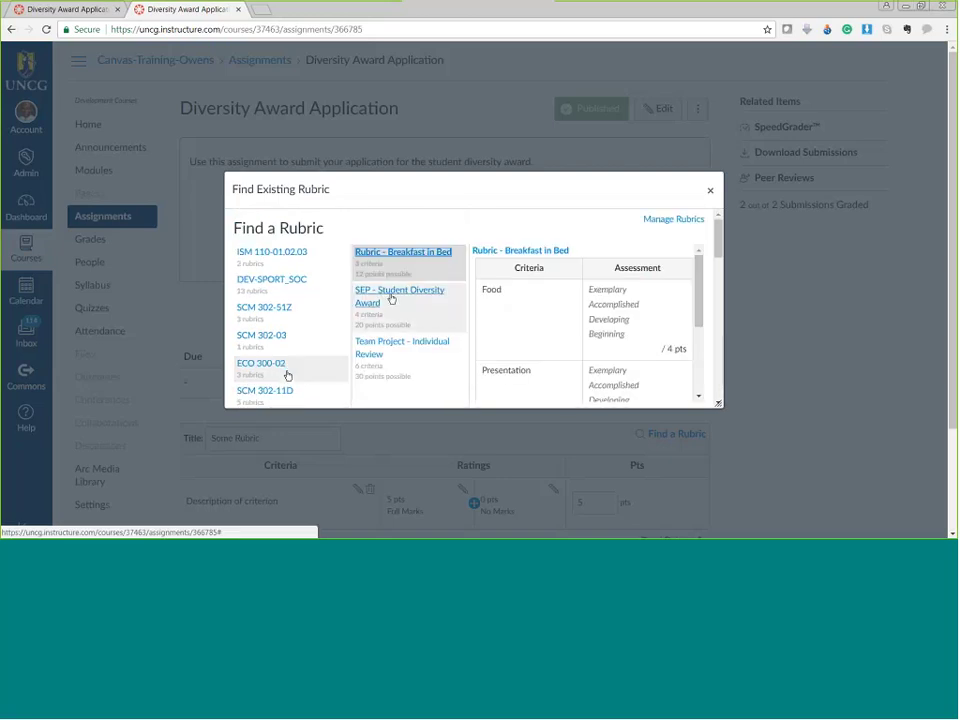
click(389, 352)
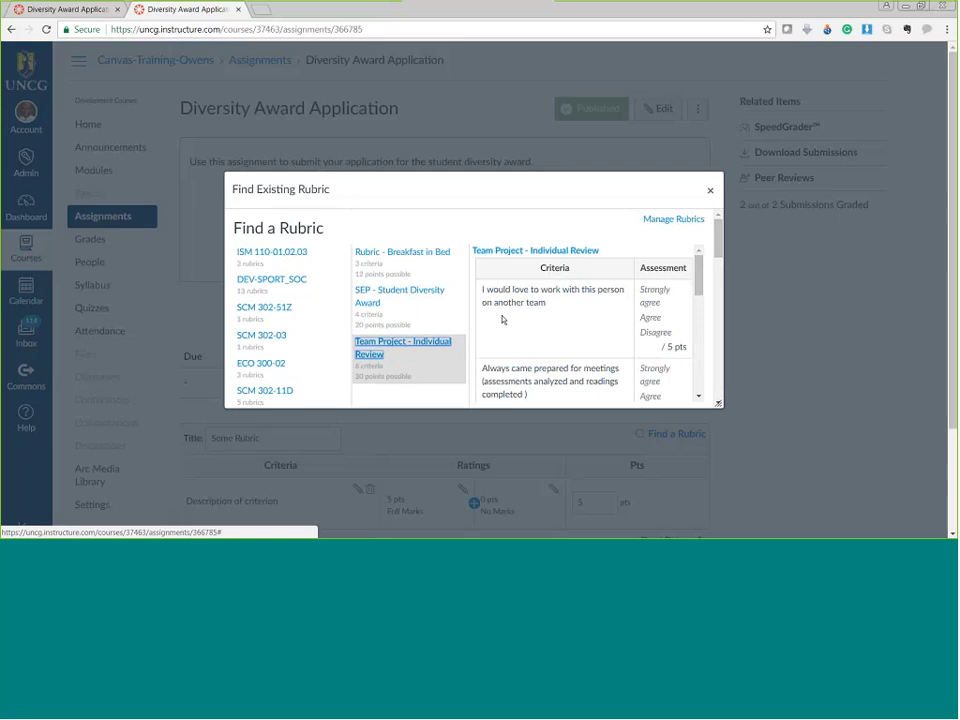
drag(719, 236, 711, 260)
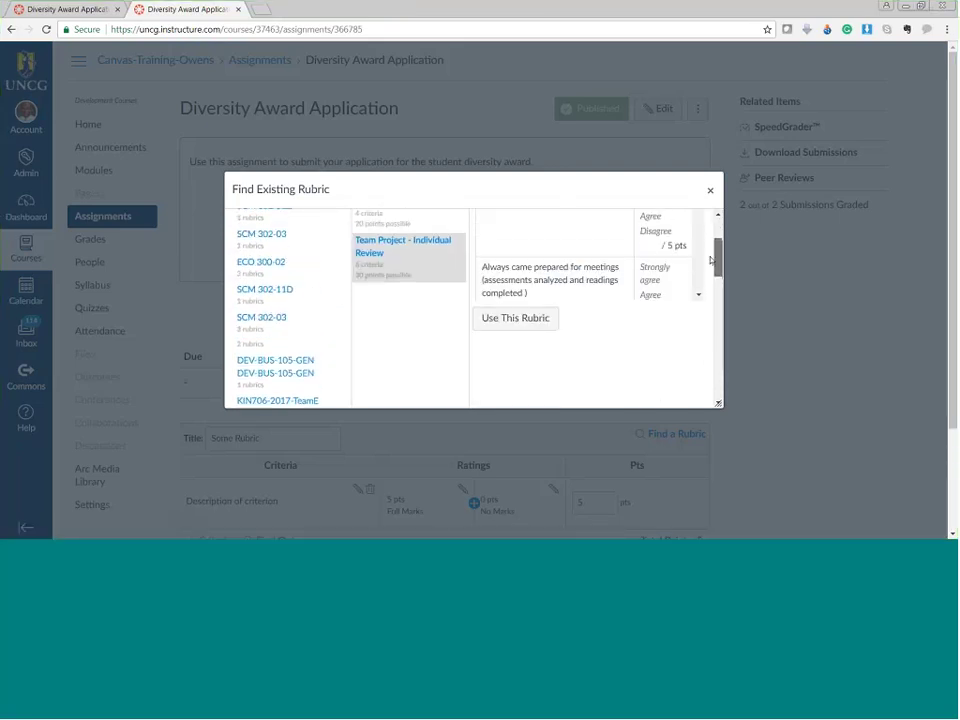
click(530, 320)
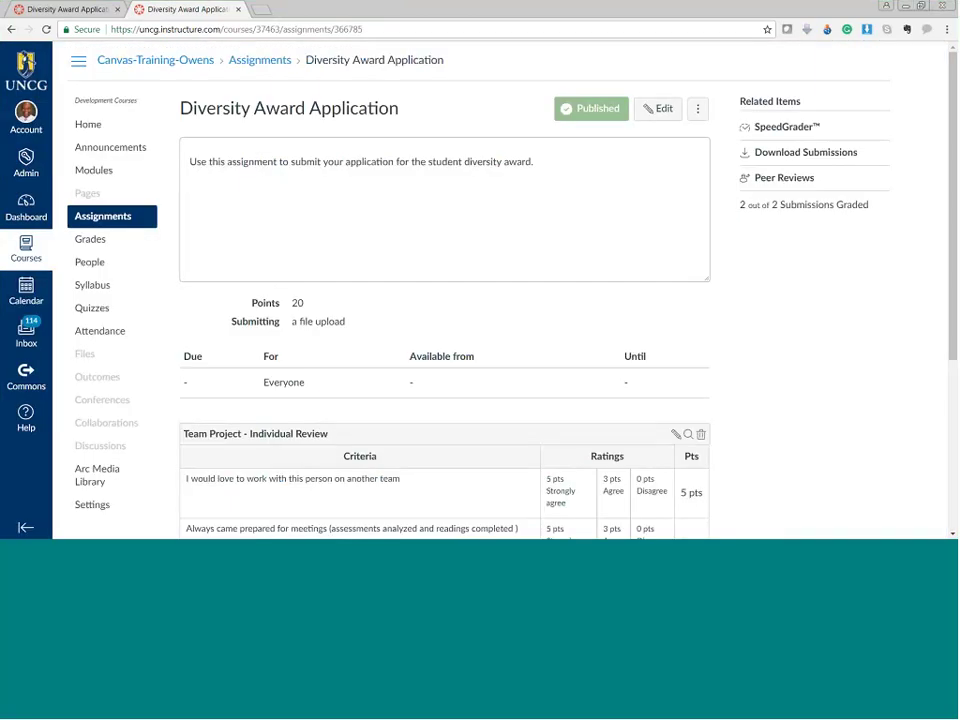
Look through the criteria and ratings of the Team Project - Individual Review rubric on the assignment page.
drag(951, 193, 921, 189)
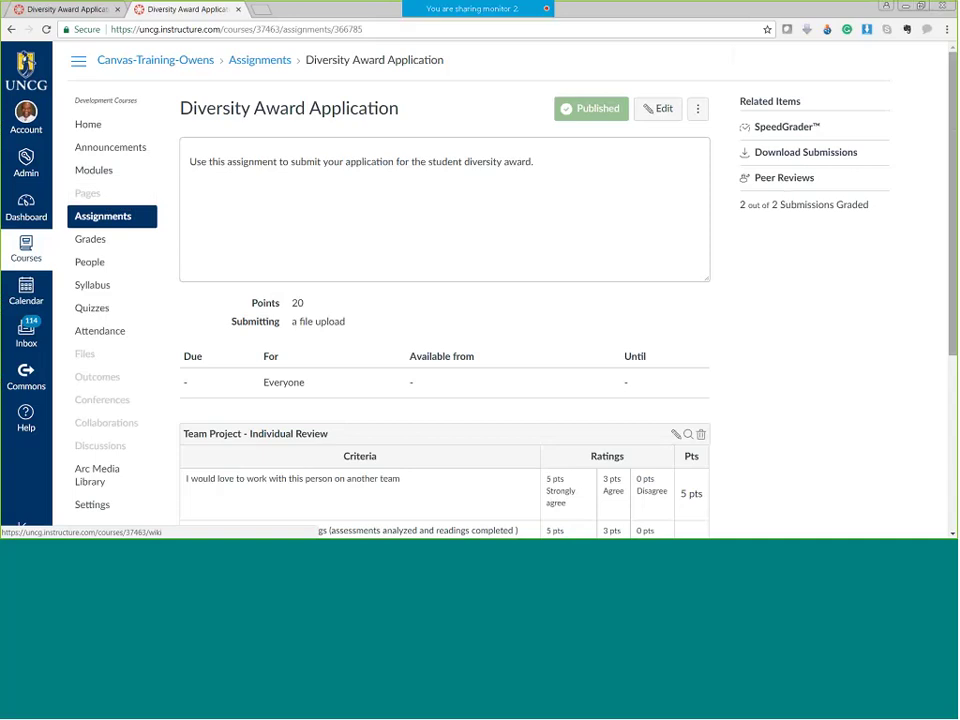
scroll(785, 195, down, 2)
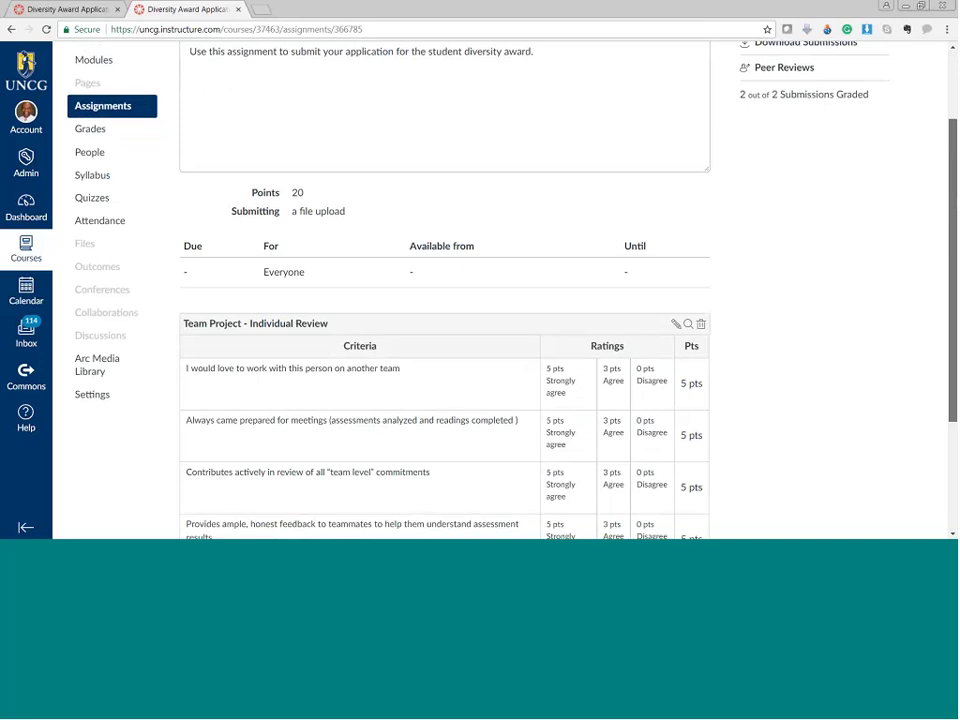
scroll(445, 300, down, 1)
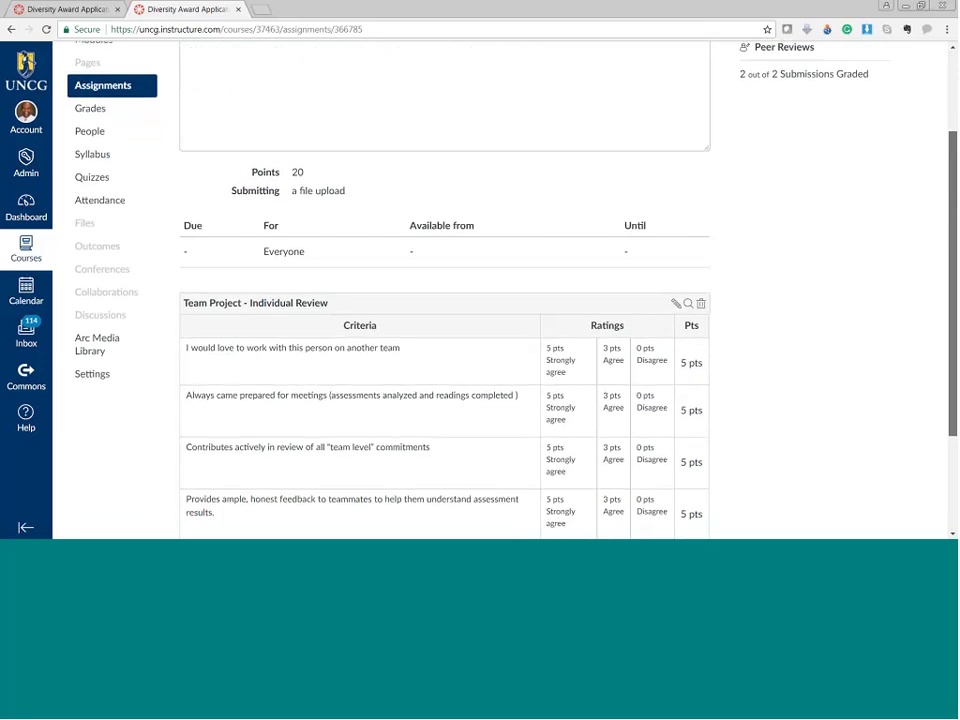
scroll(445, 300, down, 1)
scroll(956, 238, down, 1)
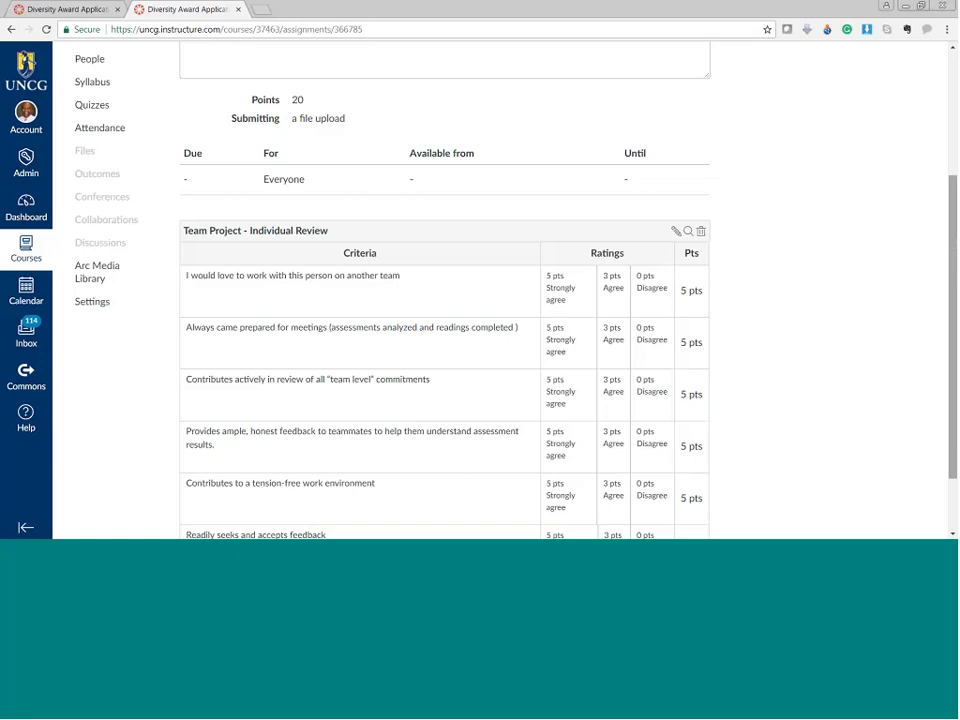
drag(948, 240, 945, 150)
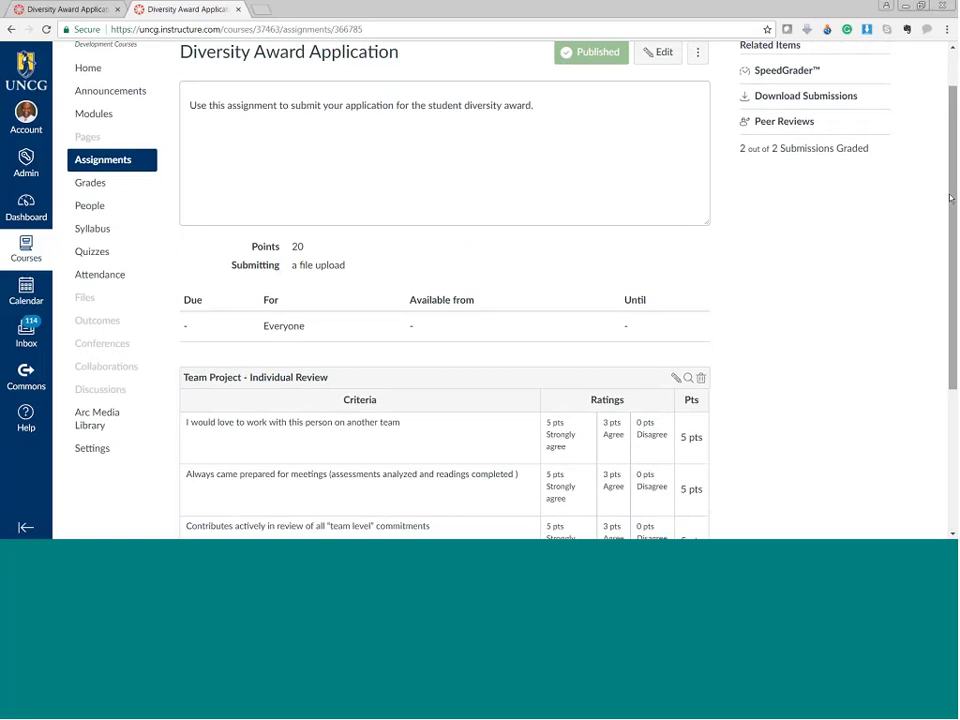
drag(950, 198, 950, 248)
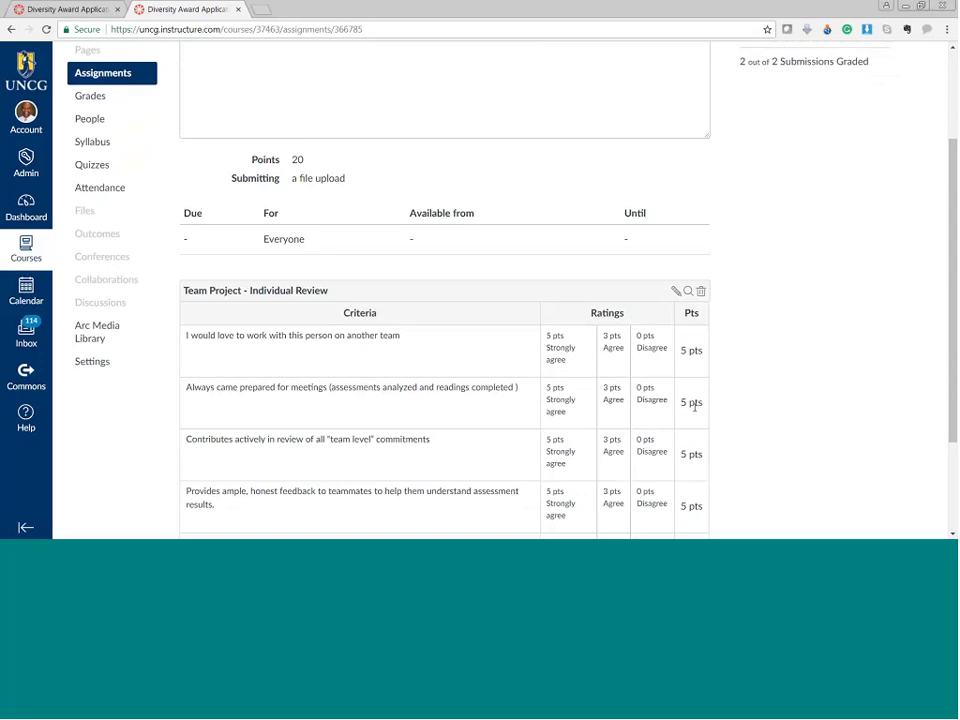
scroll(694, 405, down, 1)
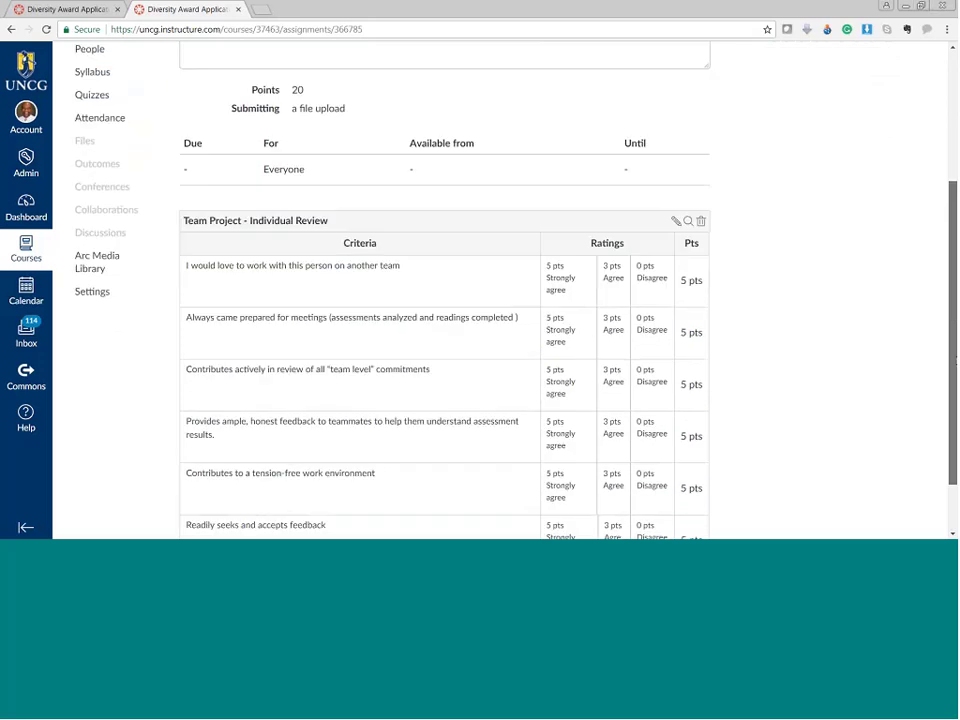
scroll(878, 236, up, 3)
Open the Diversity Award Application submission in SpeedGrader, show its rubric and widen the grading pane across the window.
click(105, 216)
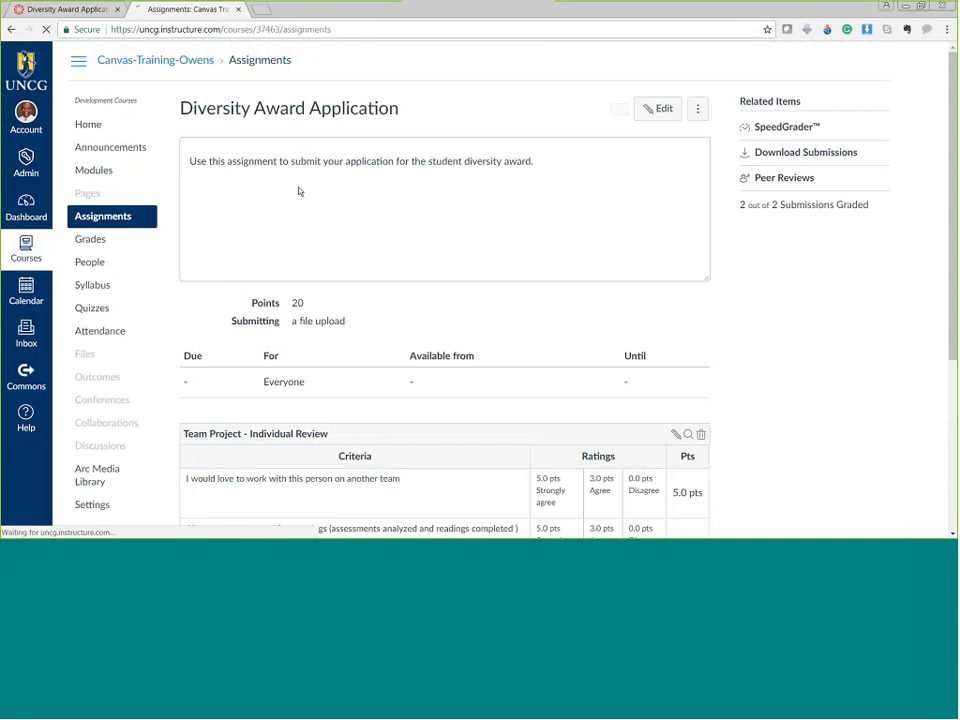
click(786, 130)
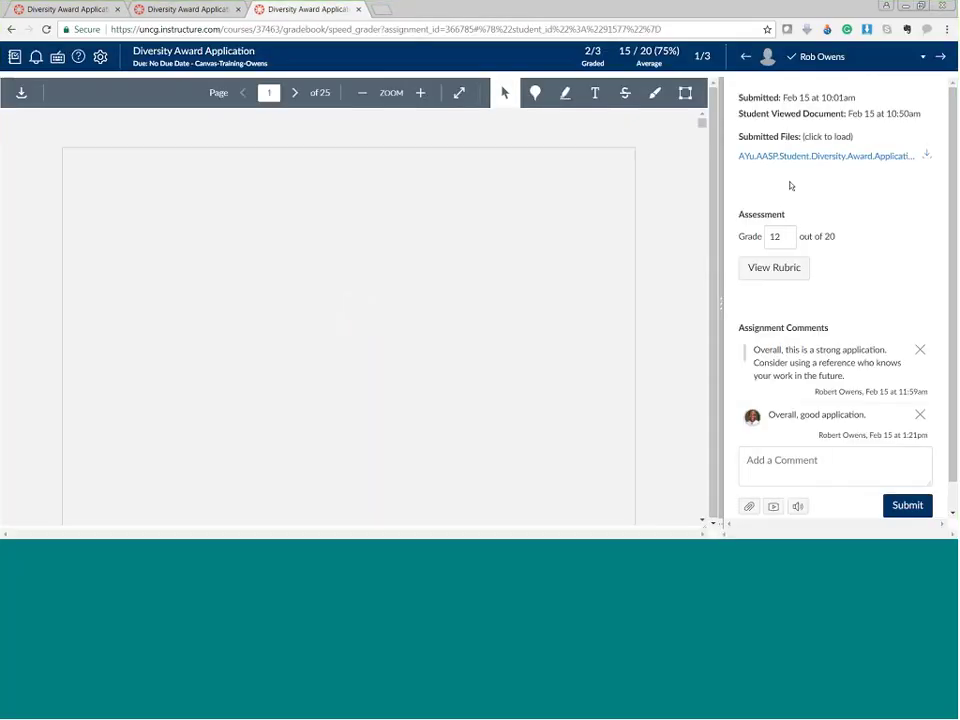
click(783, 270)
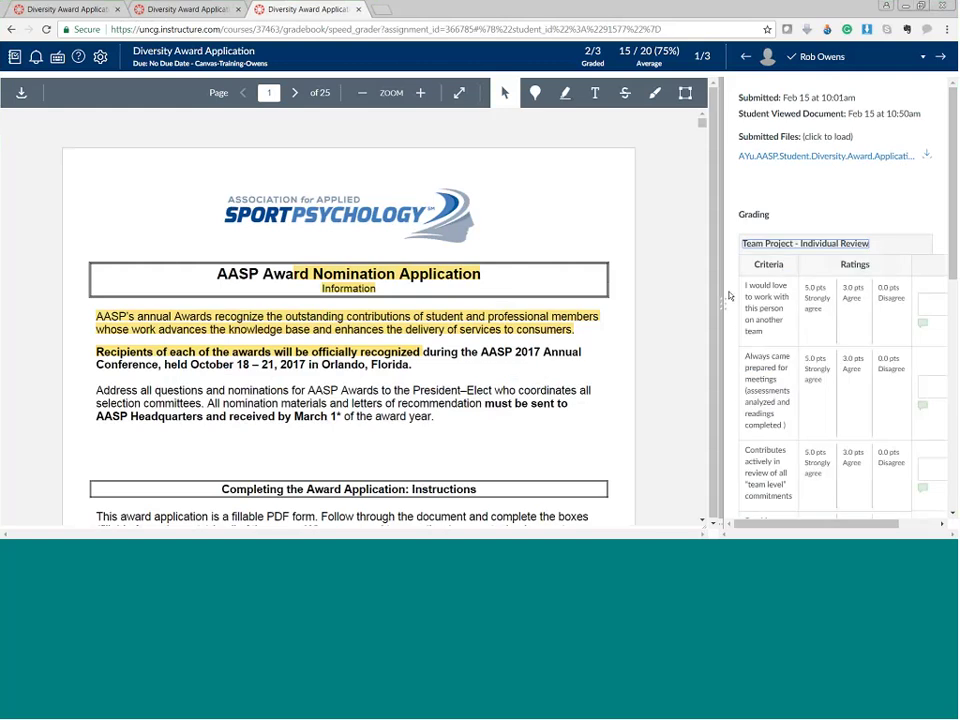
drag(729, 296, 94, 318)
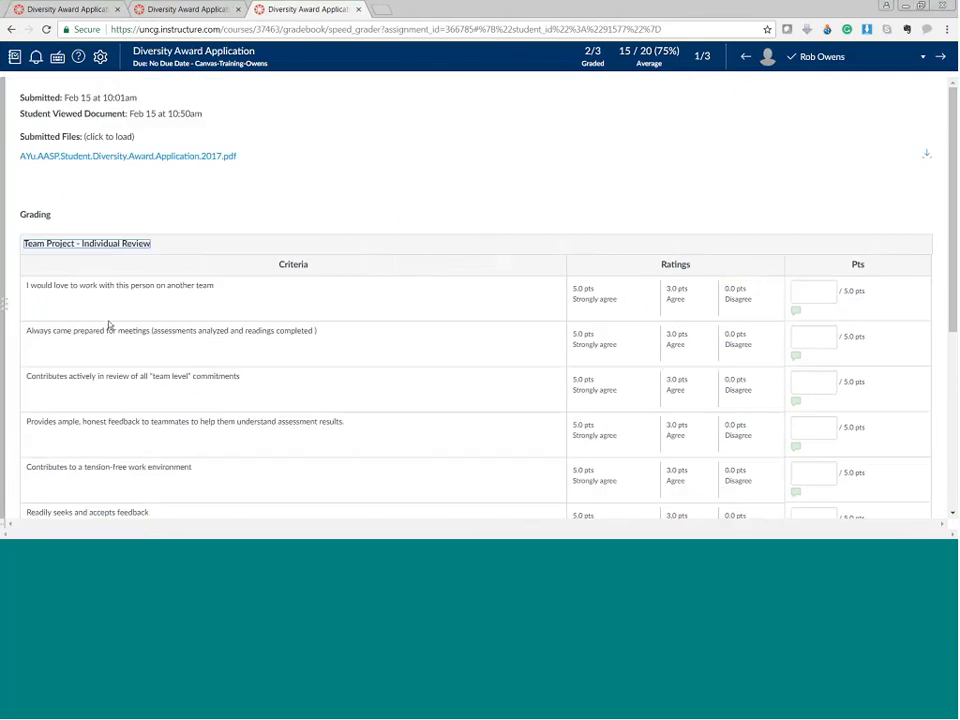
Rate the criterion "I would love to work with this person on another team" Strongly agree, and override its points with 6.
click(596, 297)
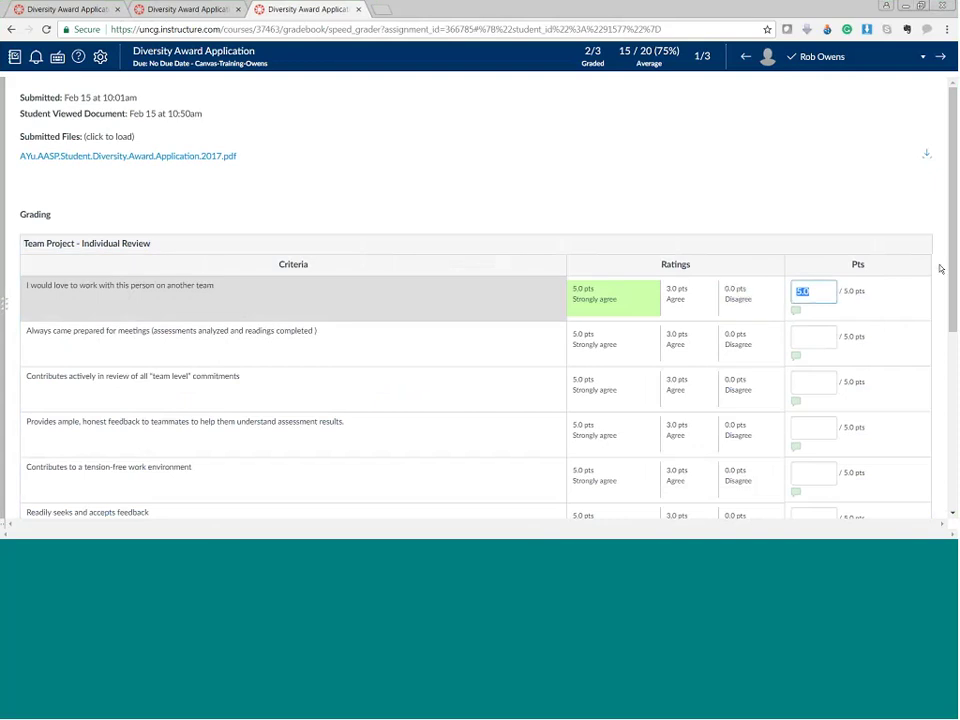
text(4)
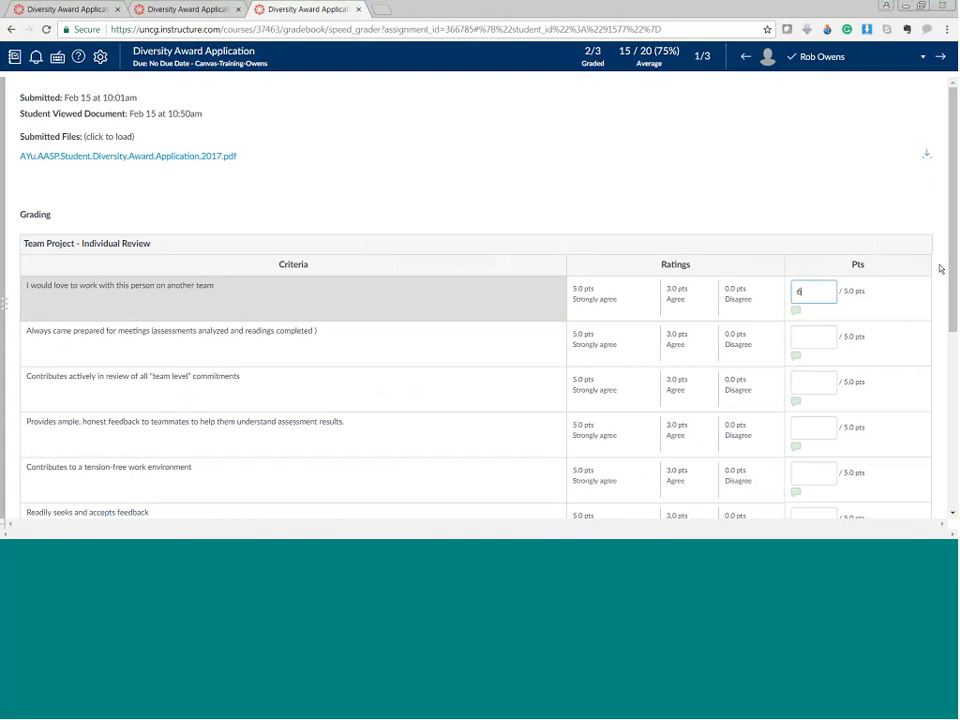
click(814, 337)
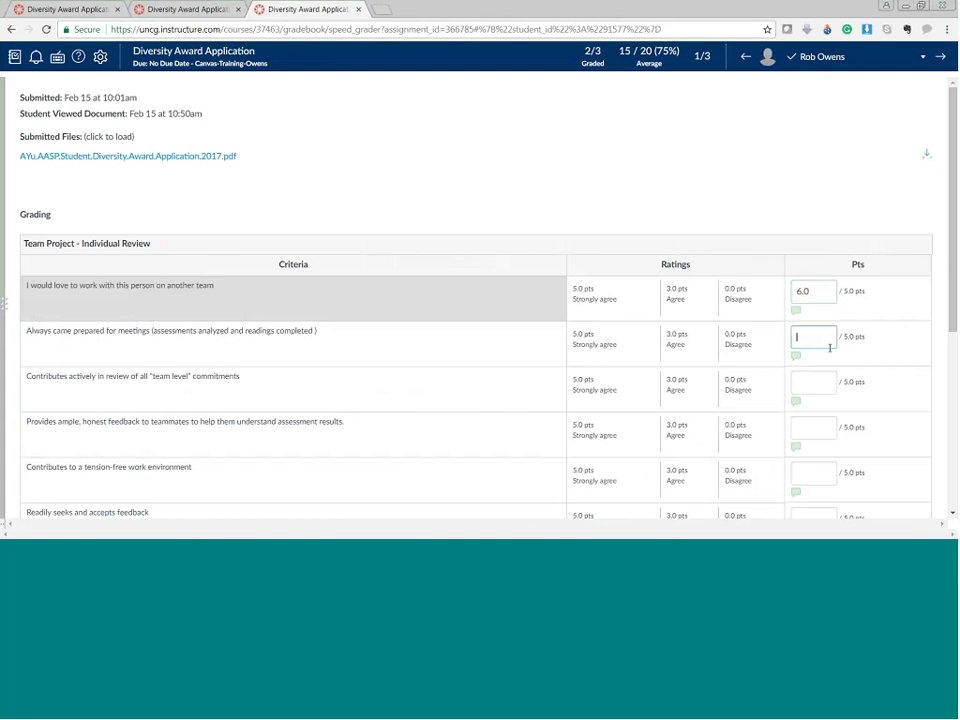
scroll(829, 347, down, 2)
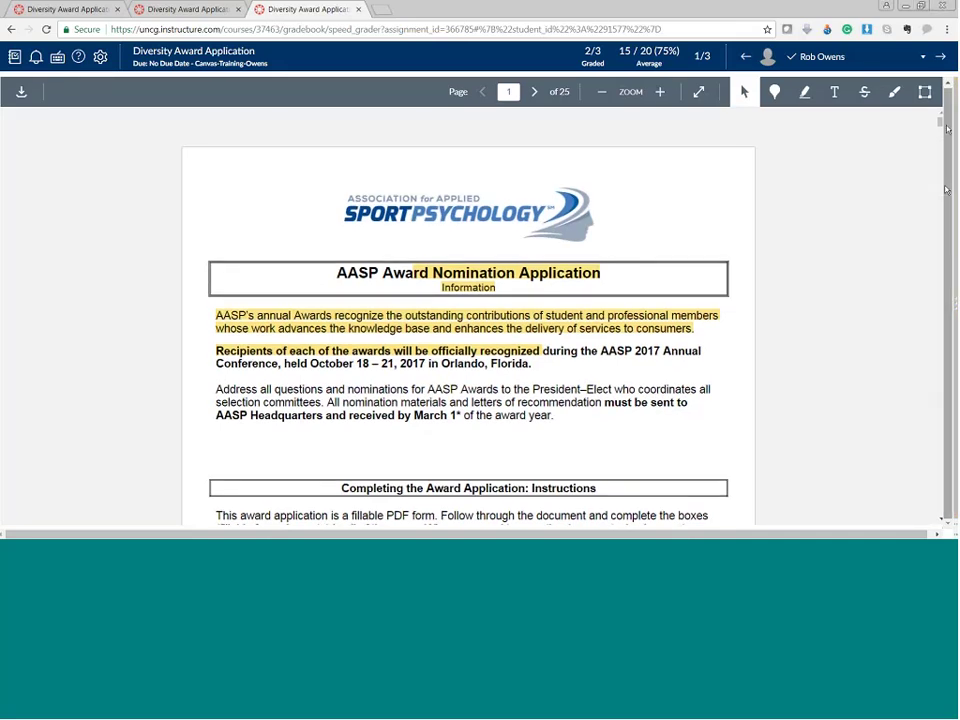
Highlight part of the Doctoral Dissertation Award paragraph on page 3 in yellow, and set the document and rubric side by side at about half width.
drag(942, 124, 938, 154)
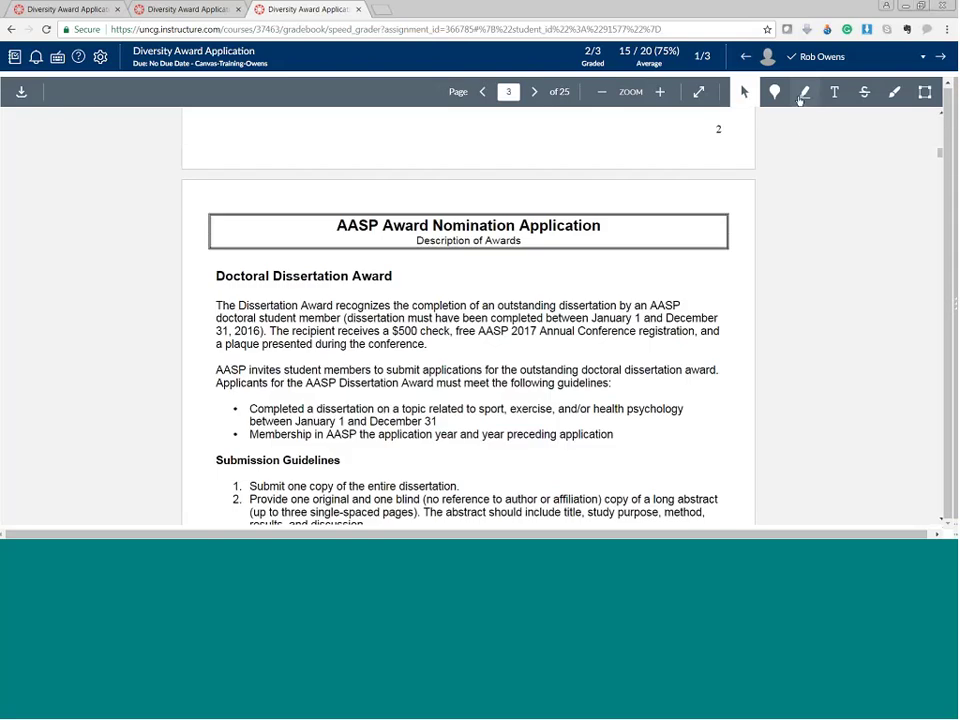
click(804, 92)
drag(378, 305, 524, 331)
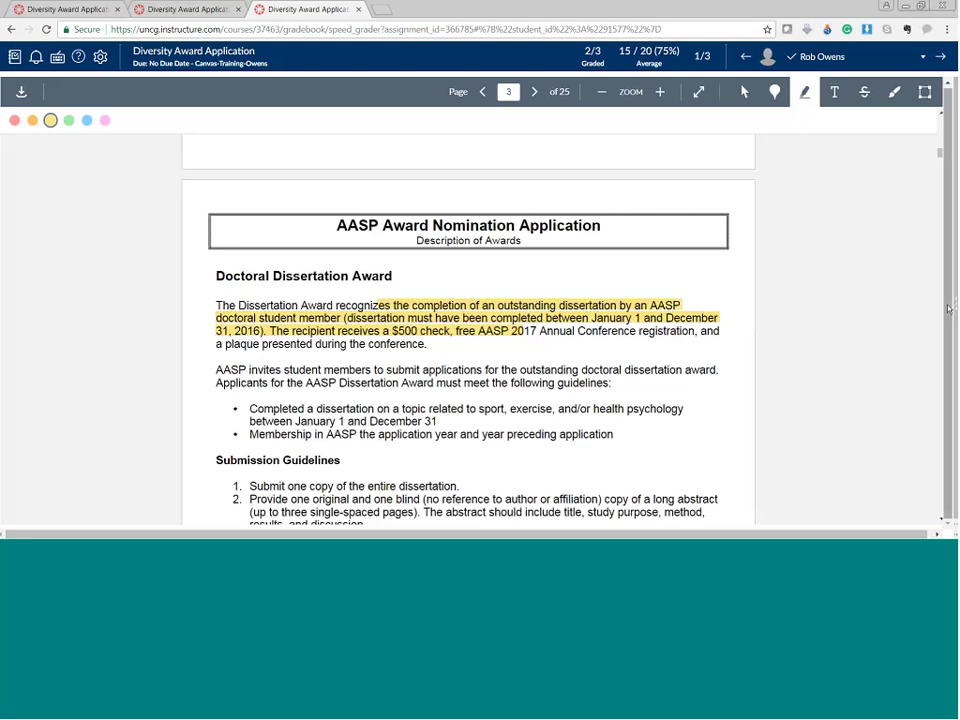
drag(954, 308, 719, 307)
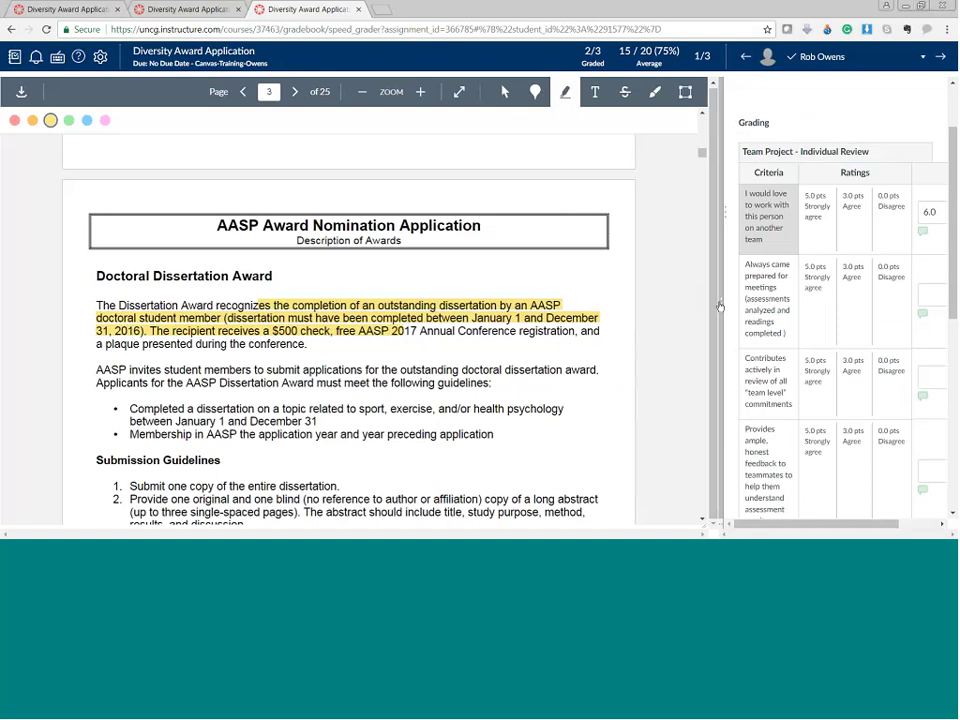
drag(719, 307, 455, 310)
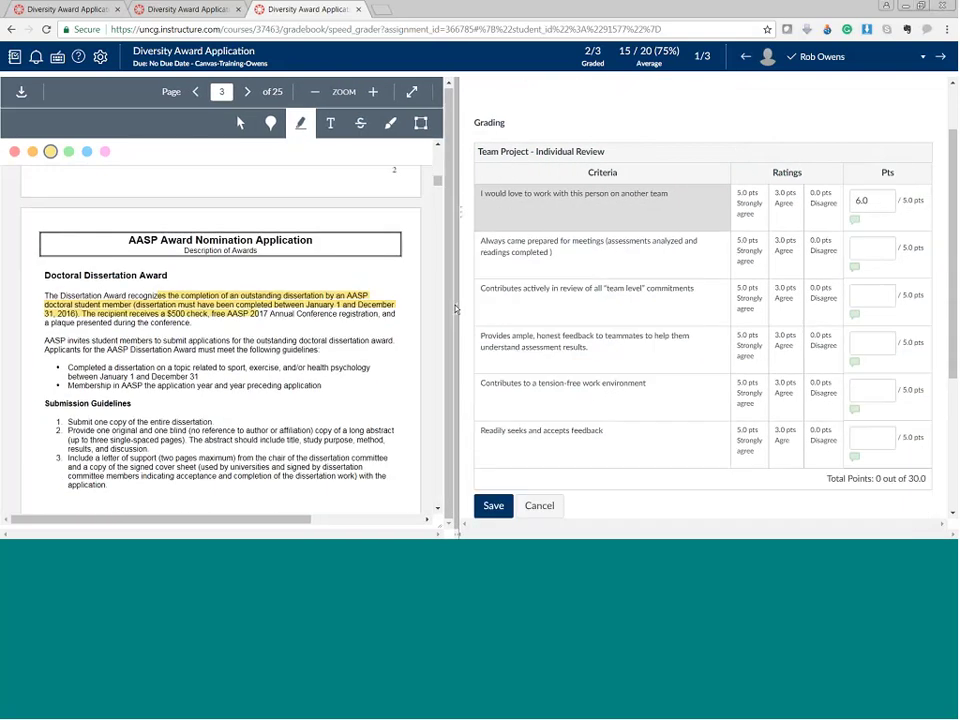